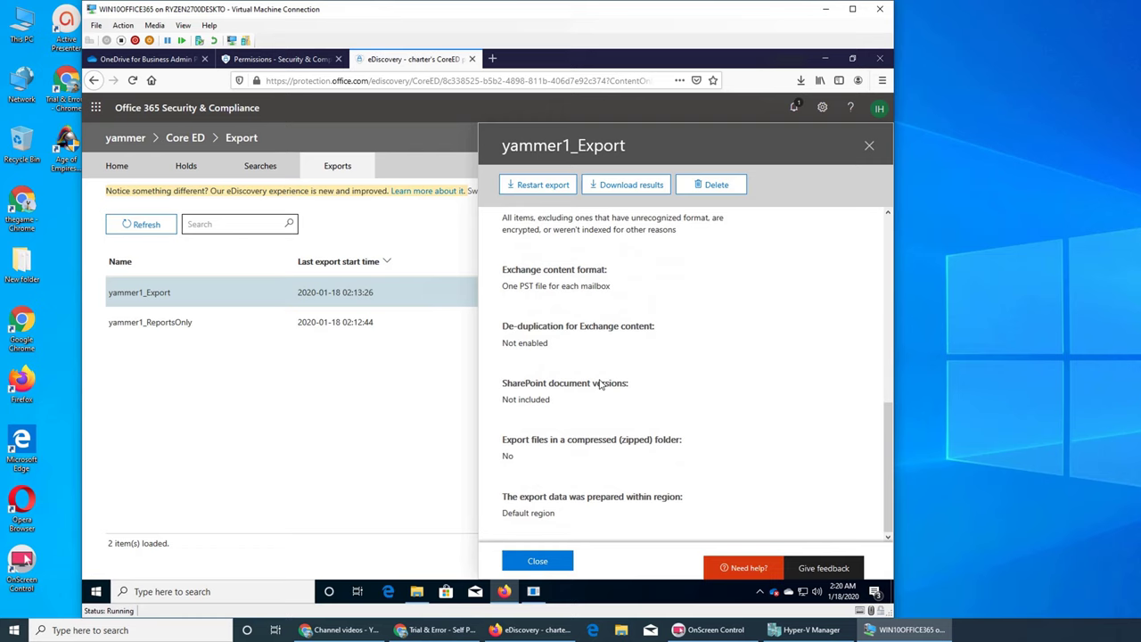
Step: Delete both old UnifiedExportTool files from the Downloads folder
click(416, 593)
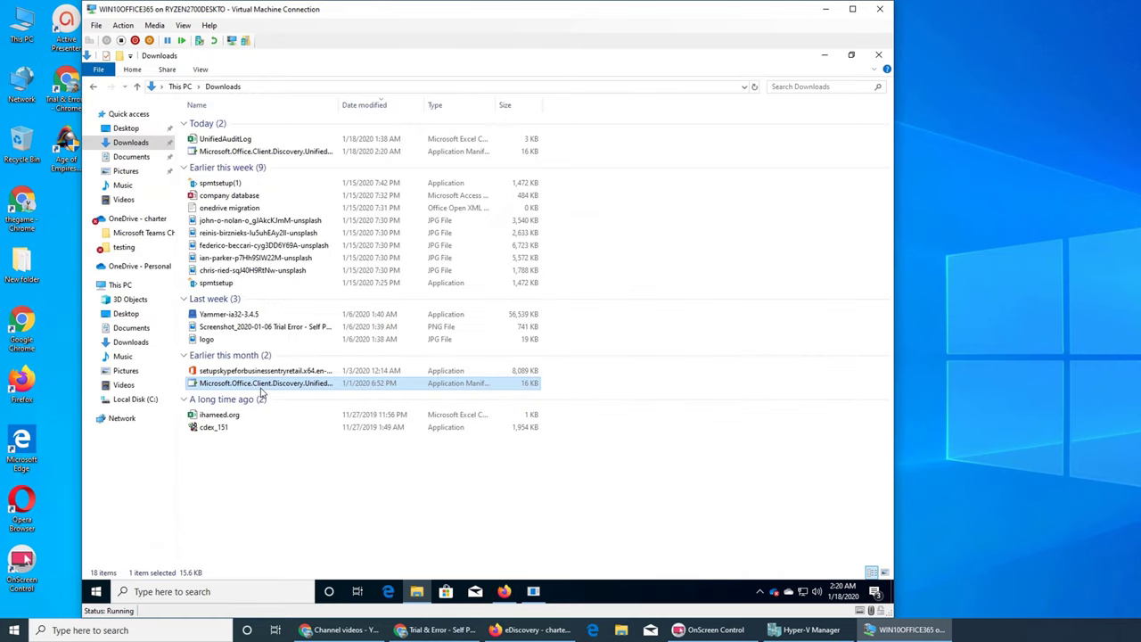
key(Delete)
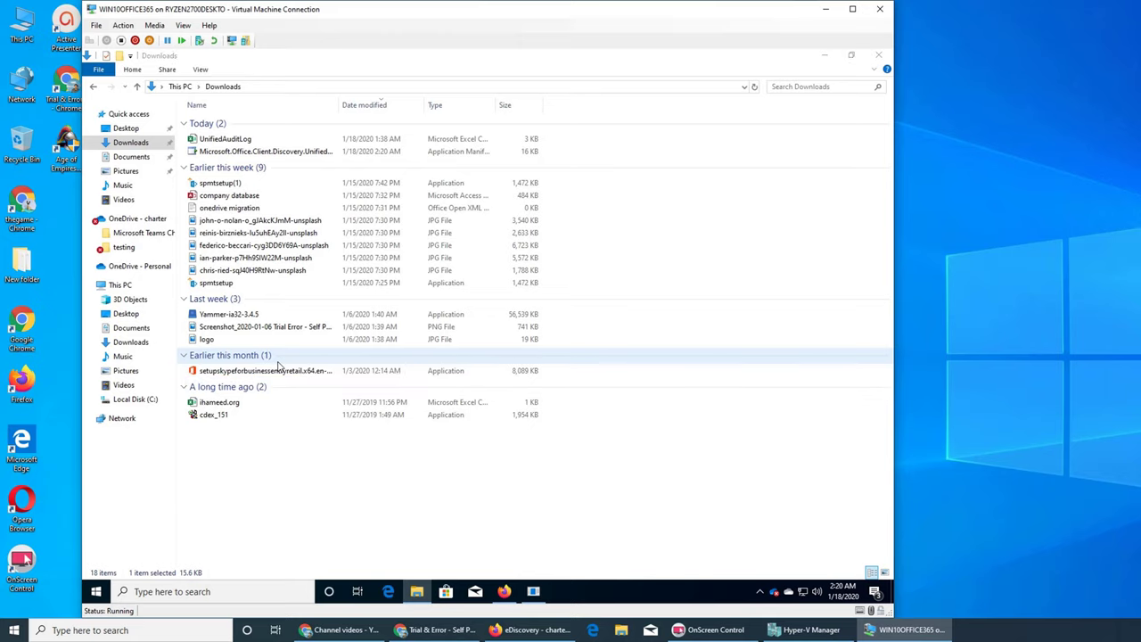
click(291, 153)
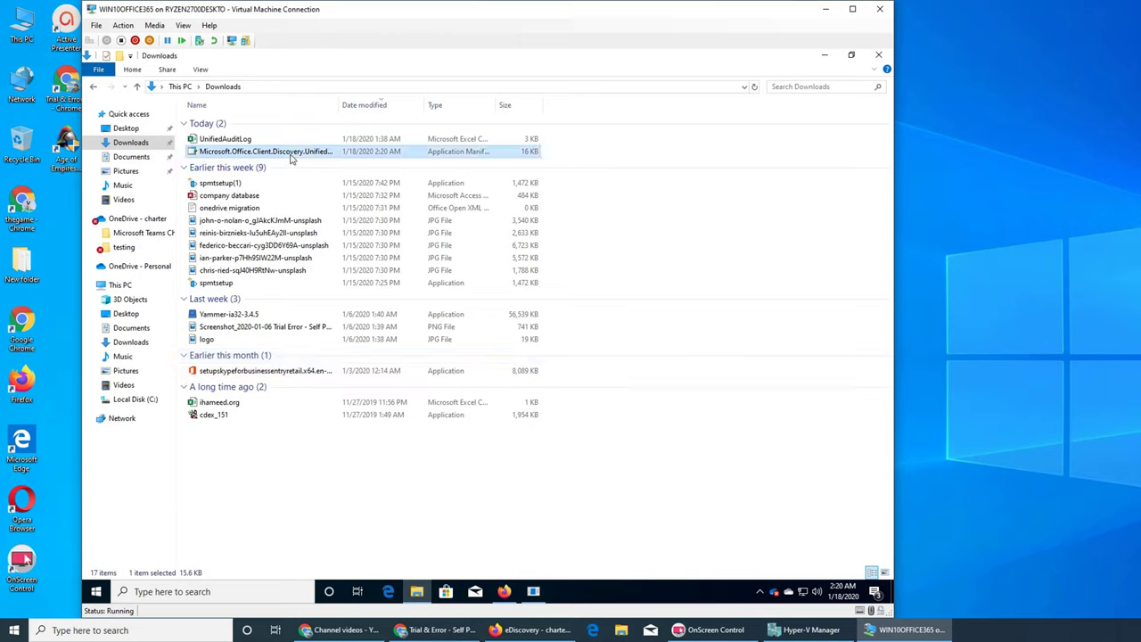
key(Delete)
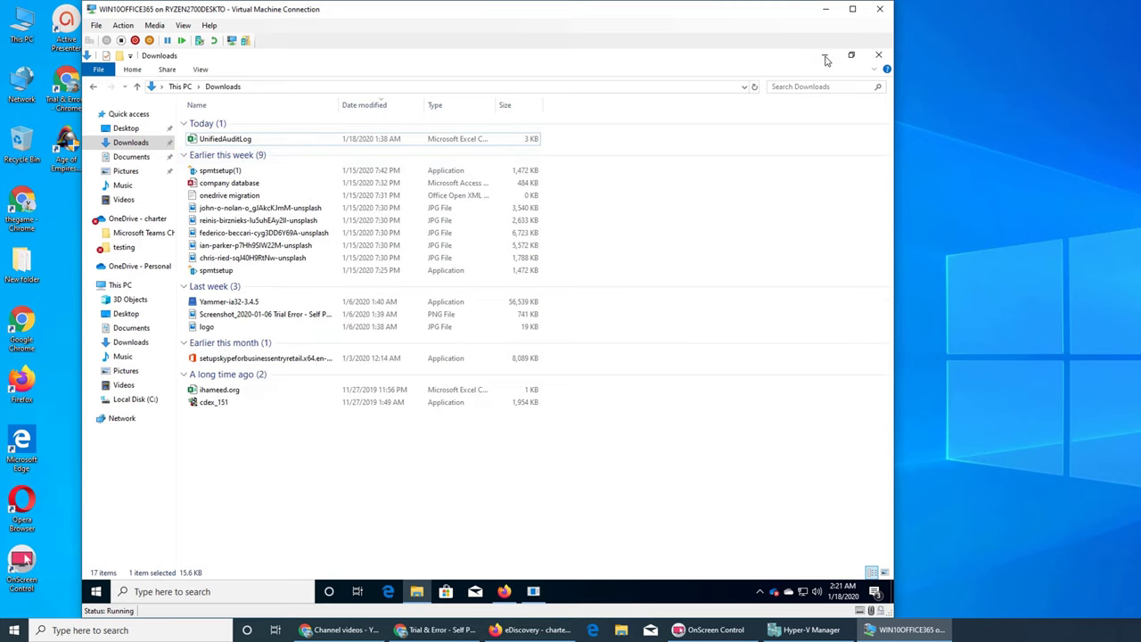
Step: Redownload and launch the yammer1_Export tool, dismiss its start error, and return to Downloads
click(824, 55)
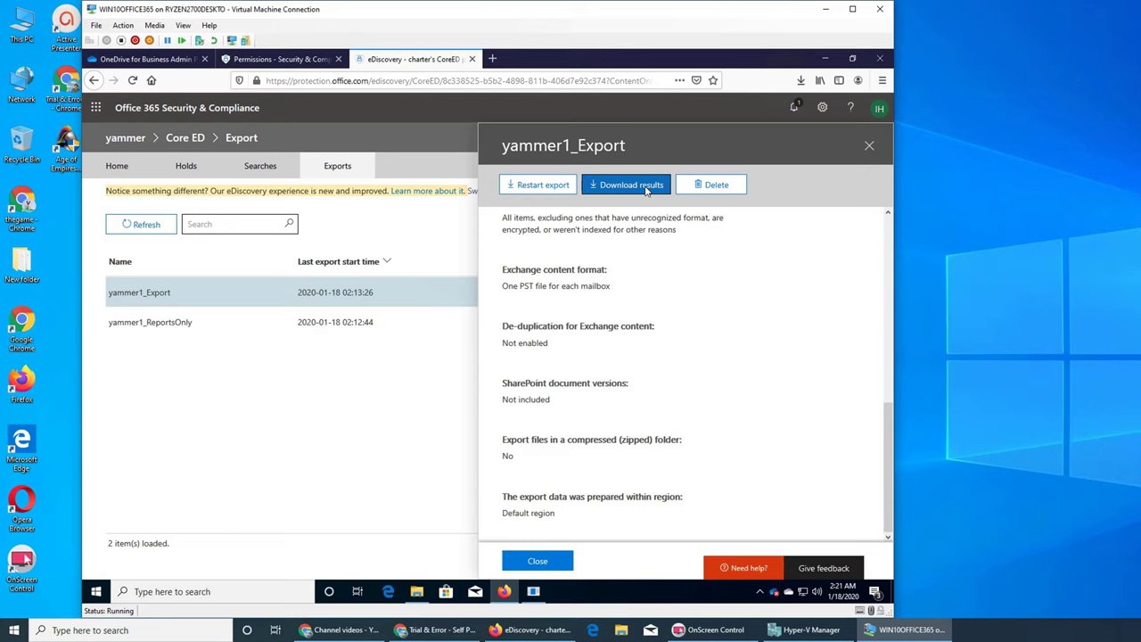
click(647, 187)
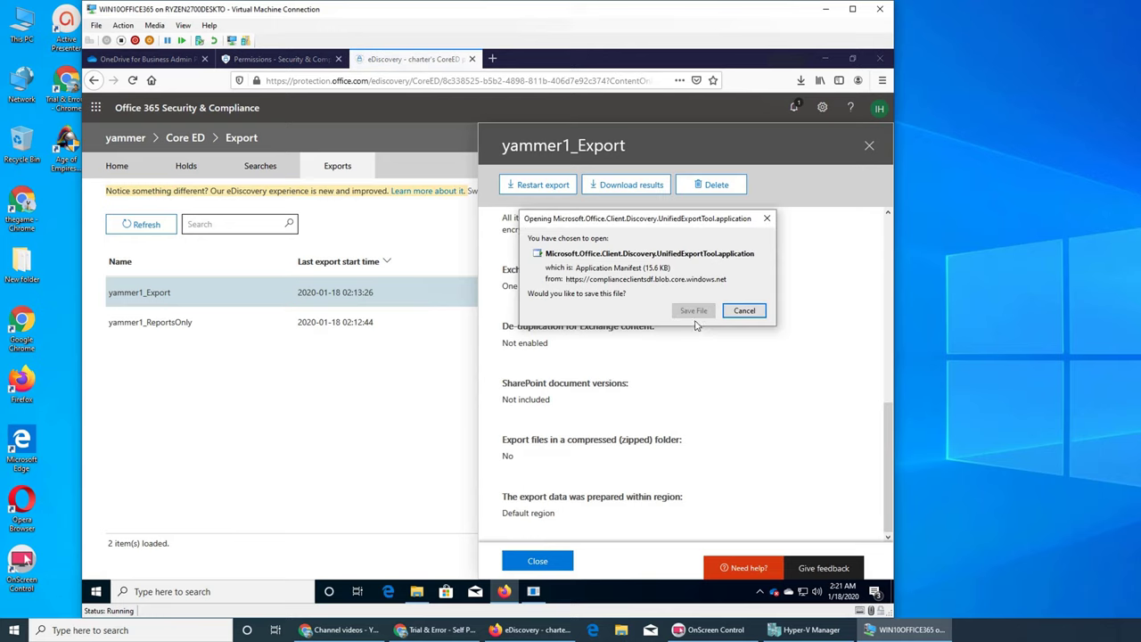
click(691, 315)
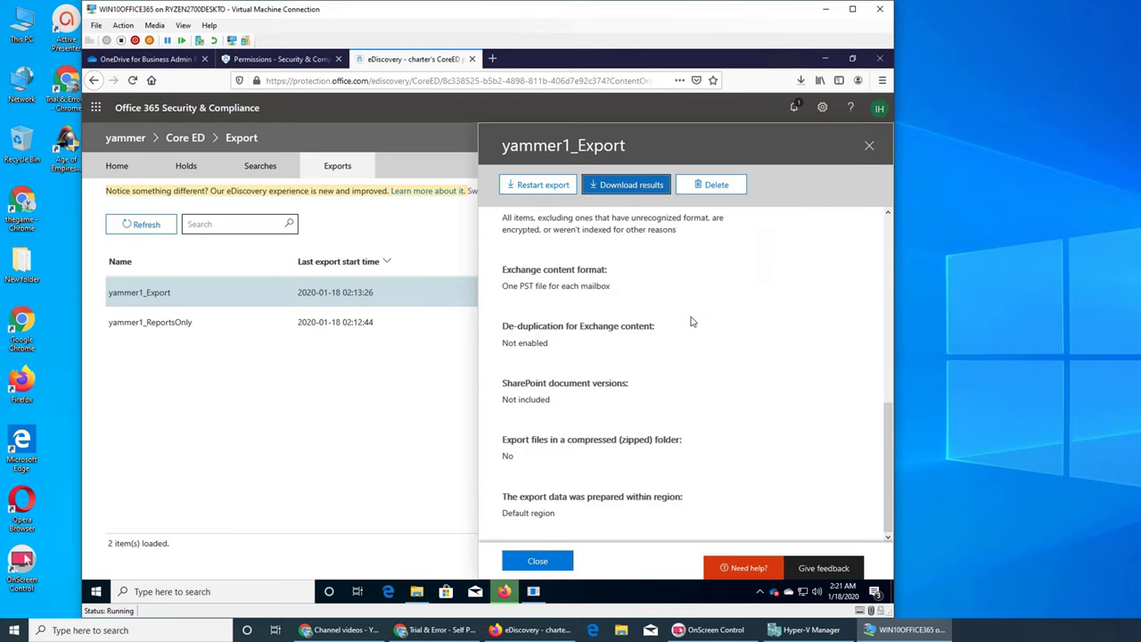
click(801, 80)
click(731, 118)
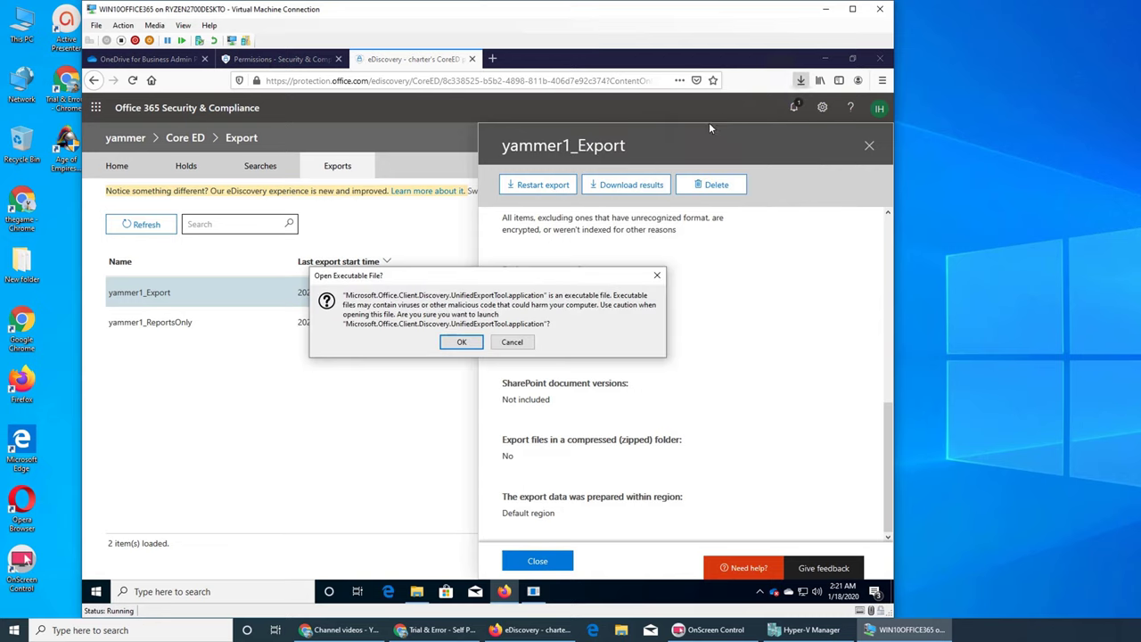
click(461, 341)
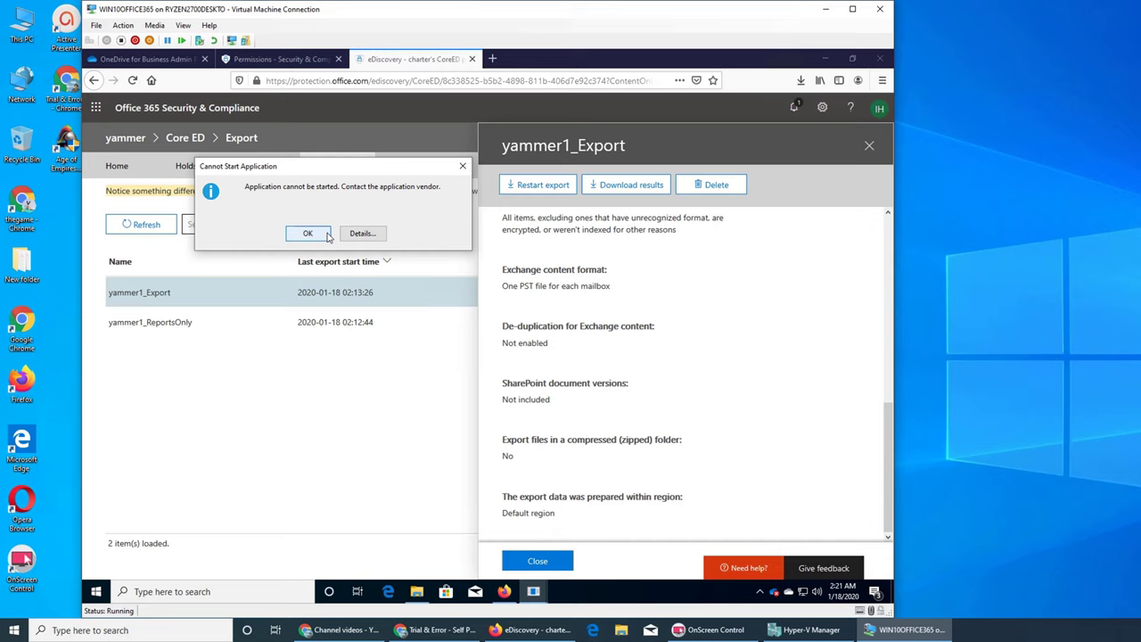
click(463, 166)
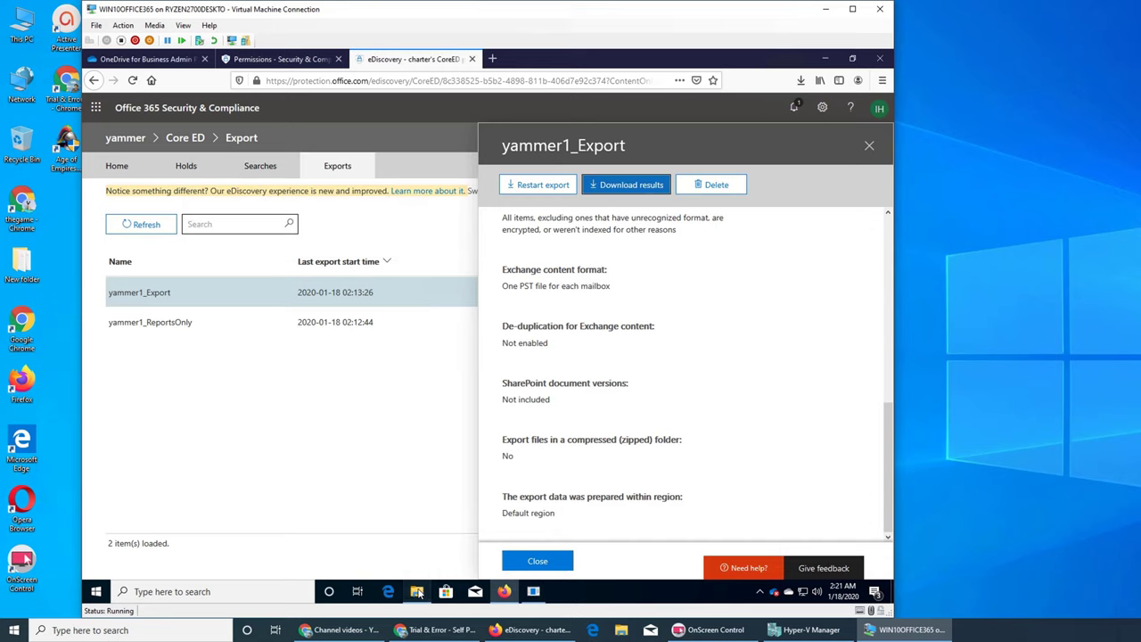
click(416, 591)
click(256, 155)
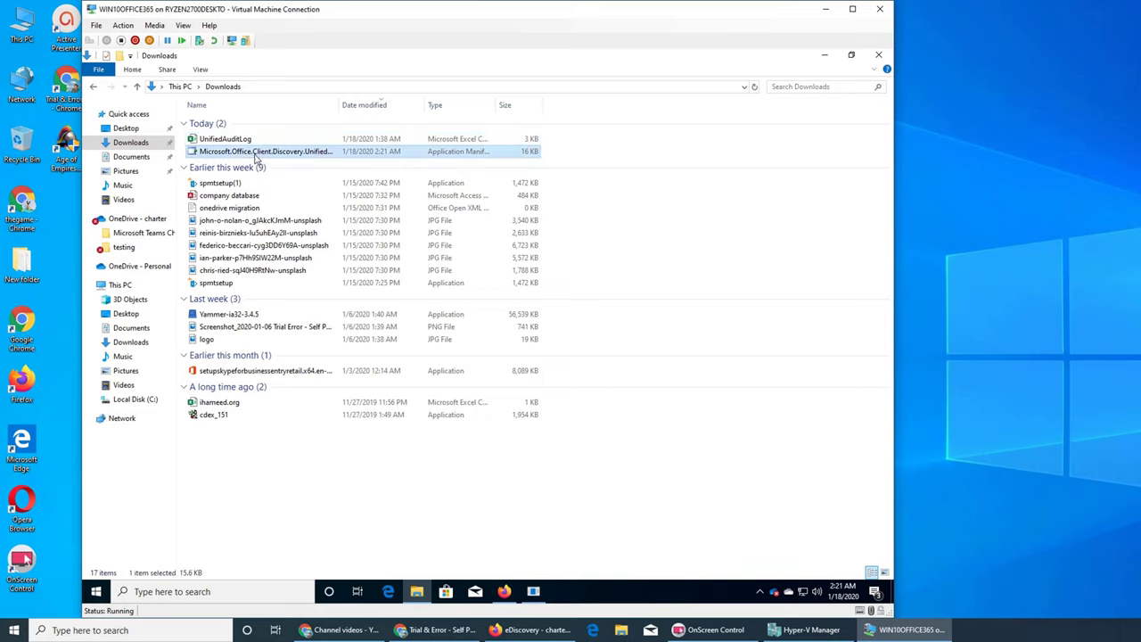
right_click(256, 156)
right_click(229, 148)
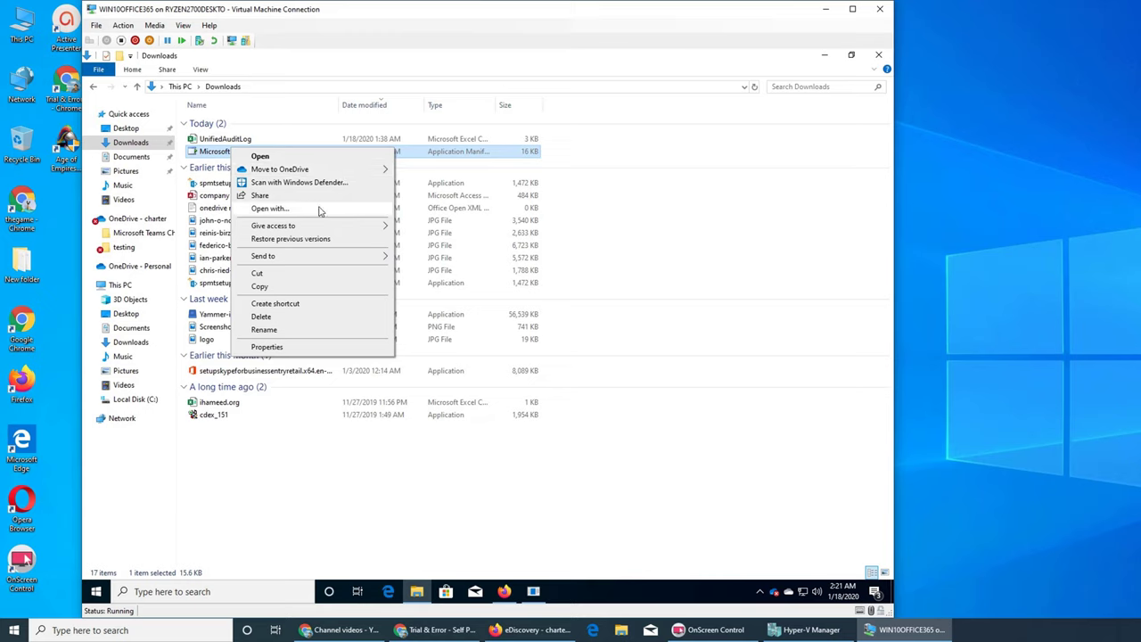
mouse_move(322, 233)
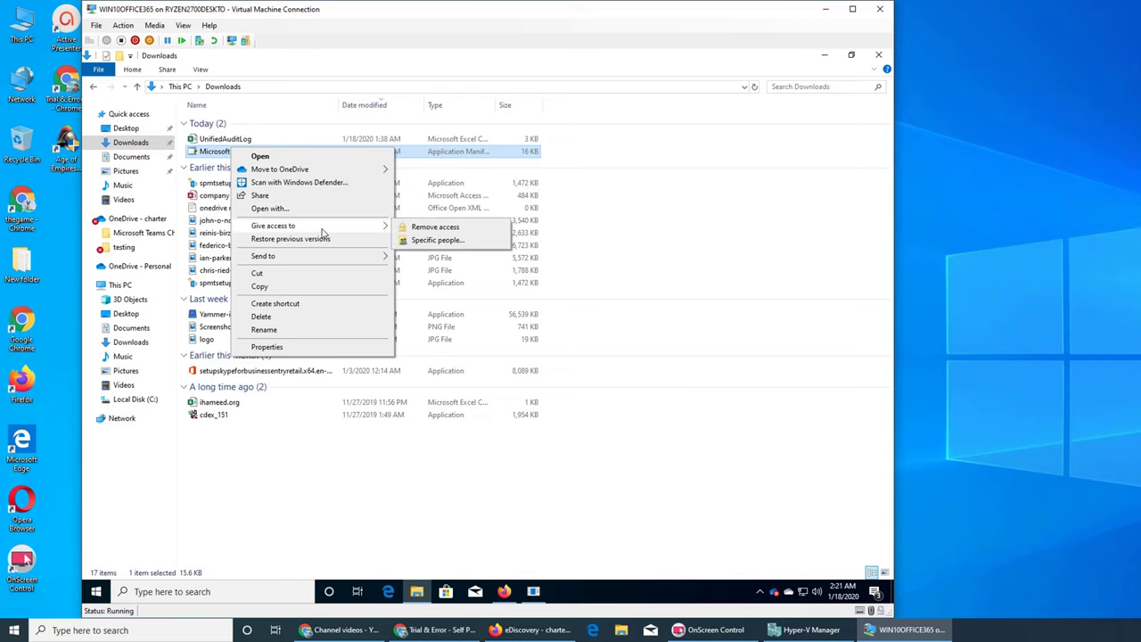
click(285, 347)
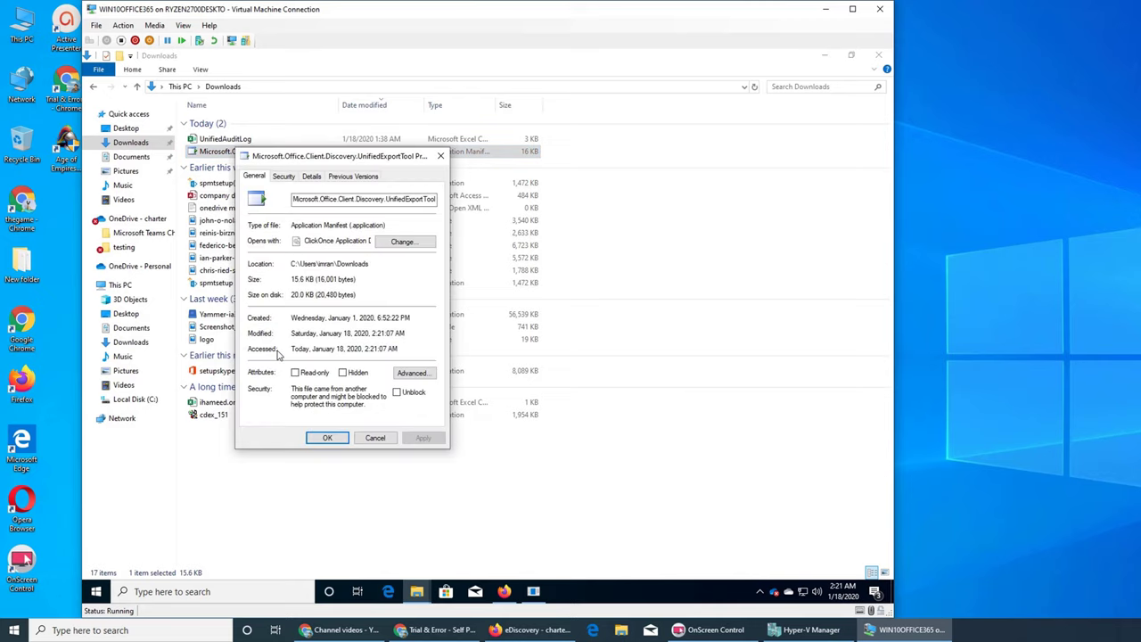
click(283, 176)
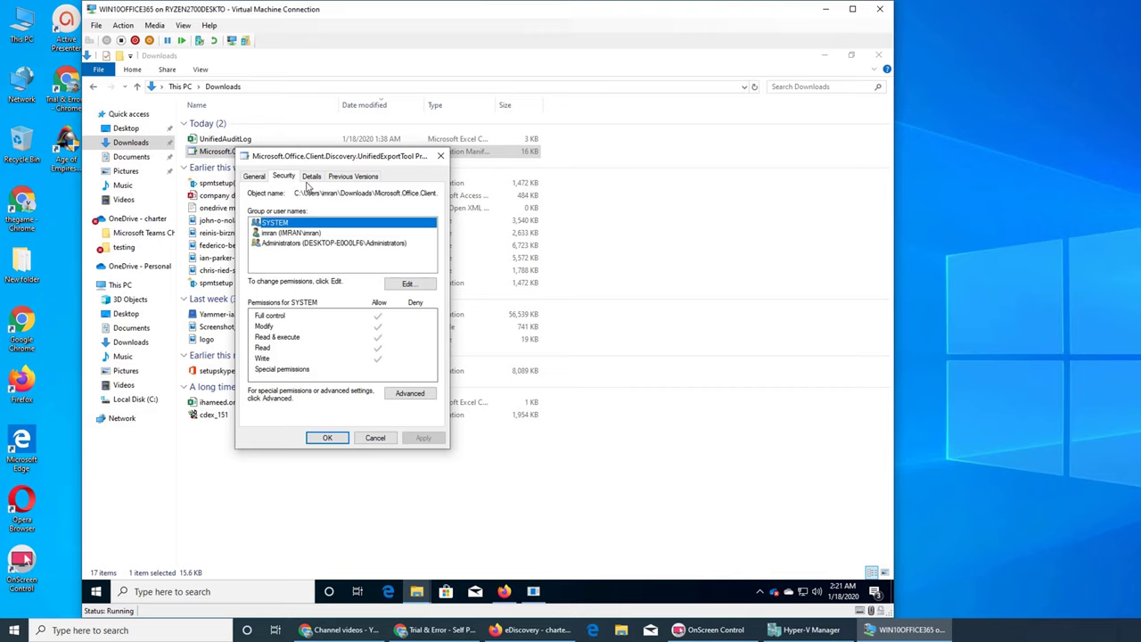
click(312, 178)
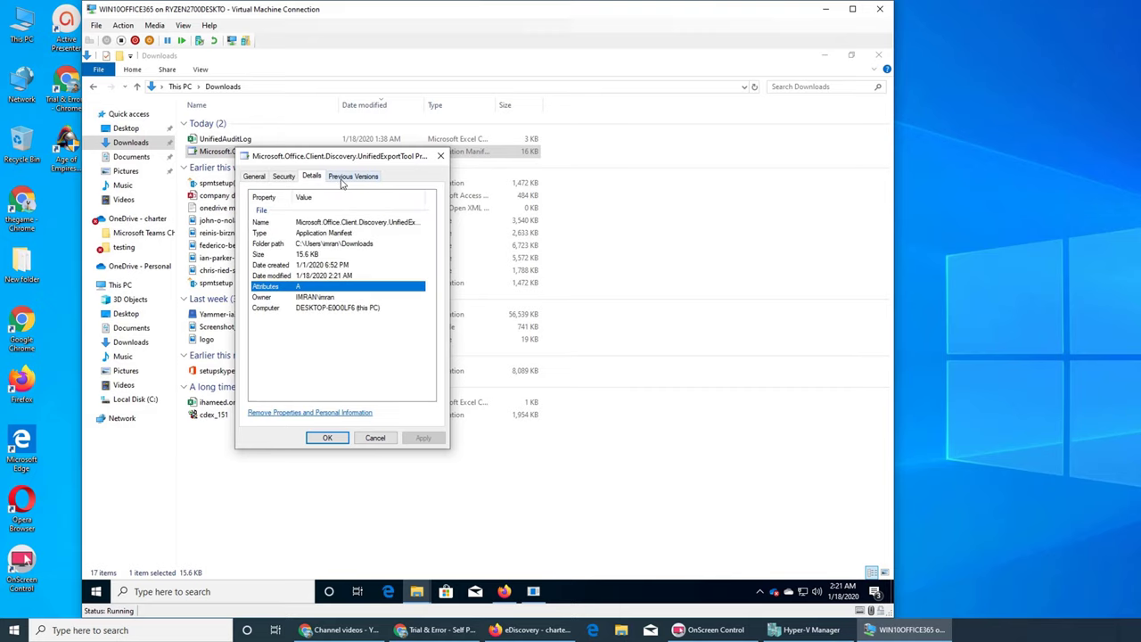
click(342, 177)
click(440, 156)
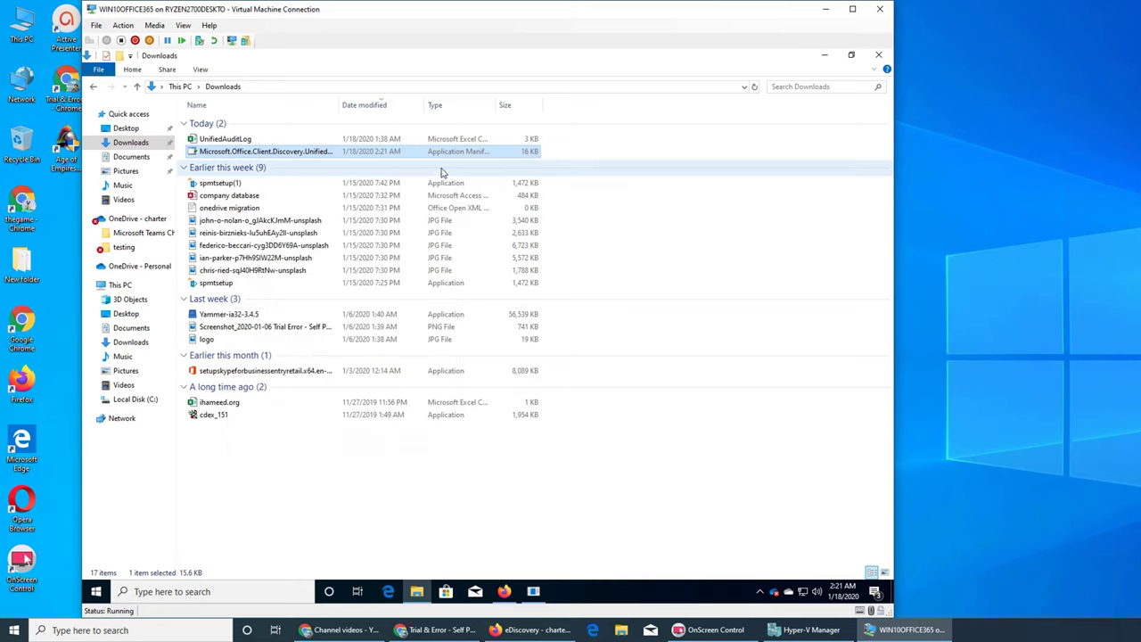
click(825, 59)
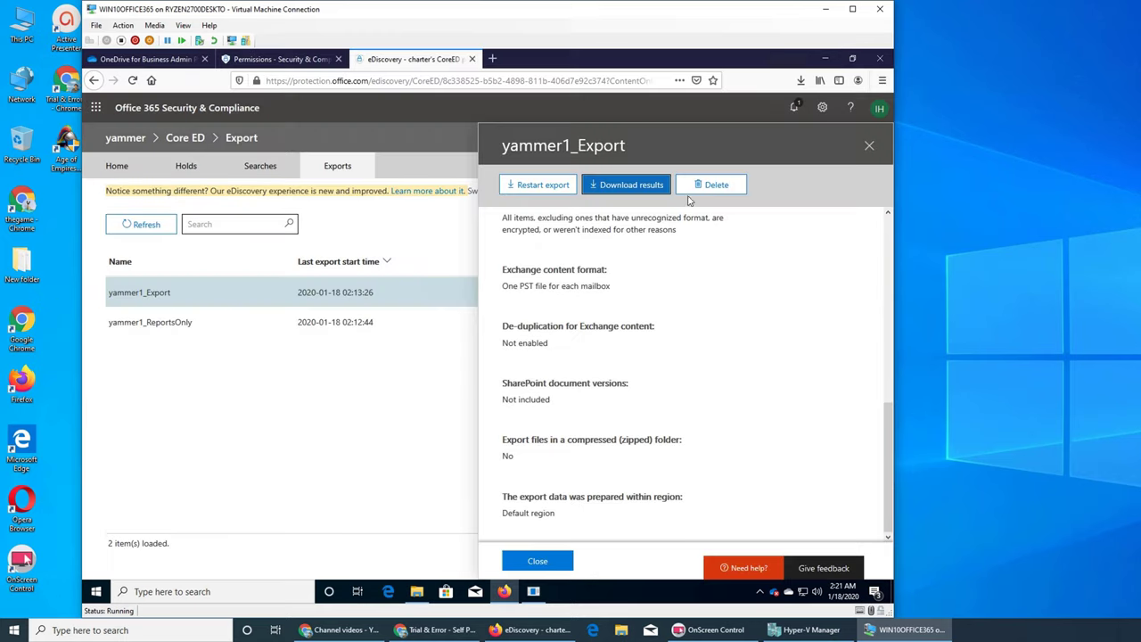
click(825, 56)
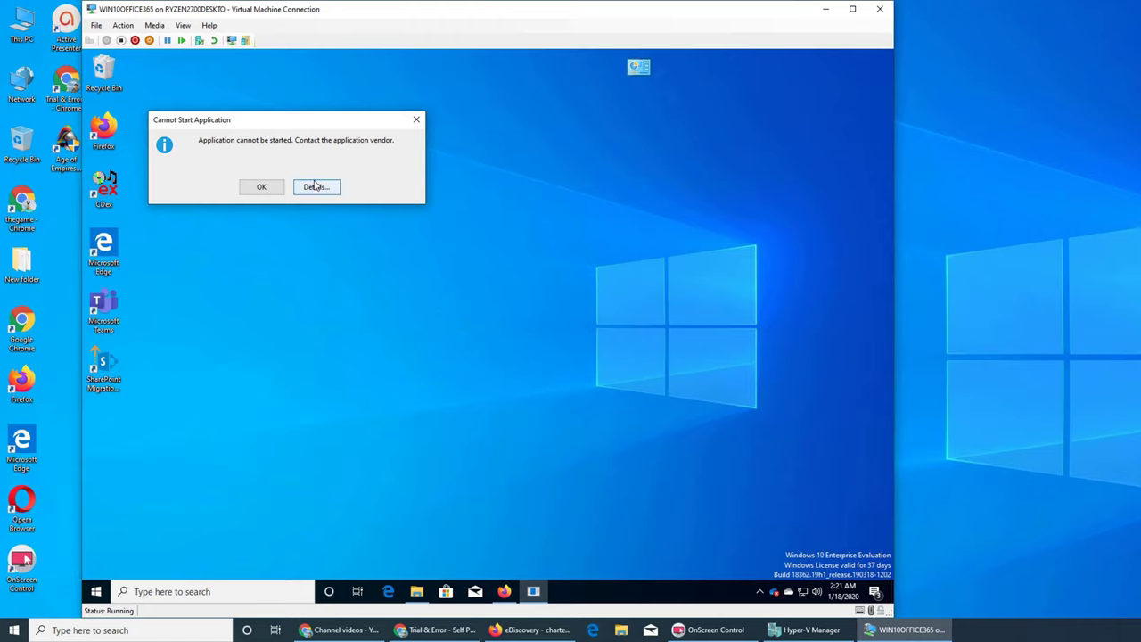
click(263, 189)
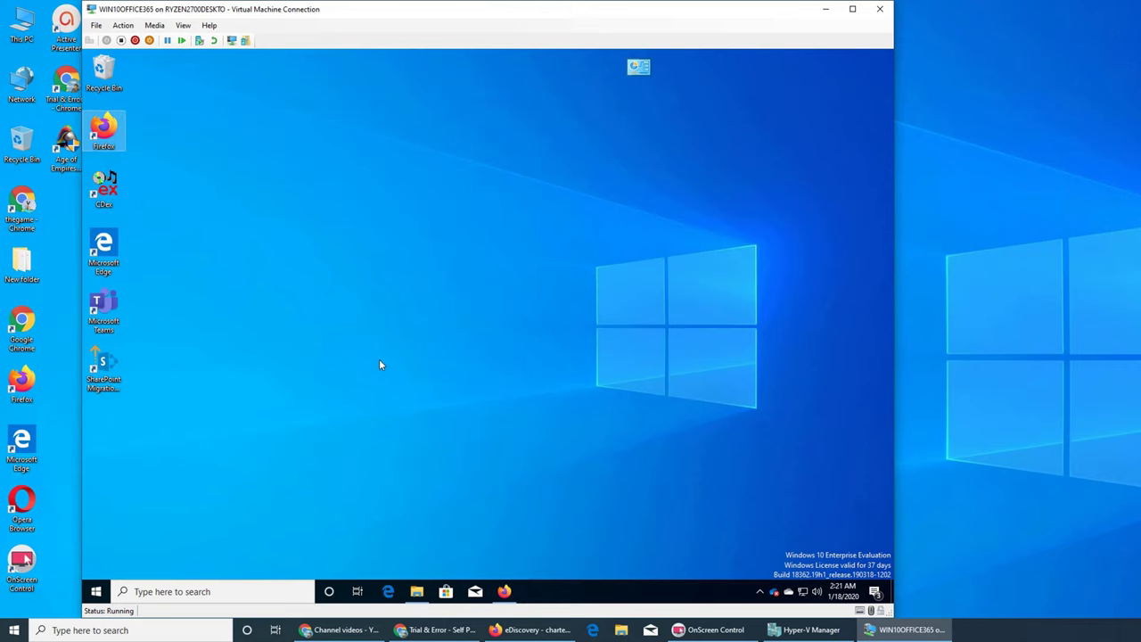
click(416, 597)
right_click(218, 154)
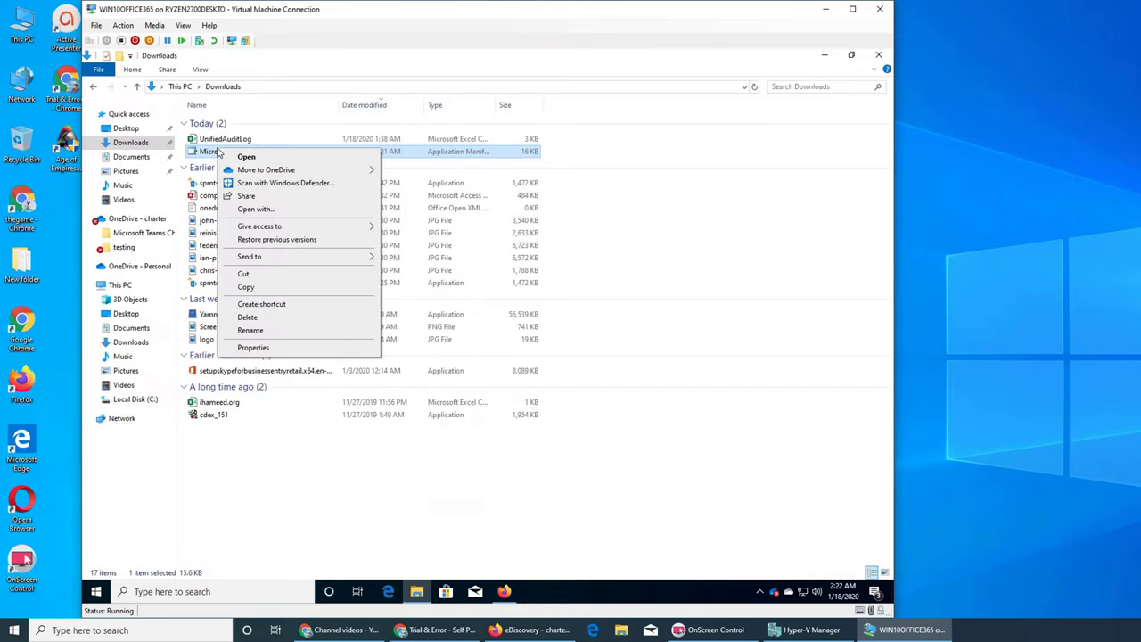
click(208, 156)
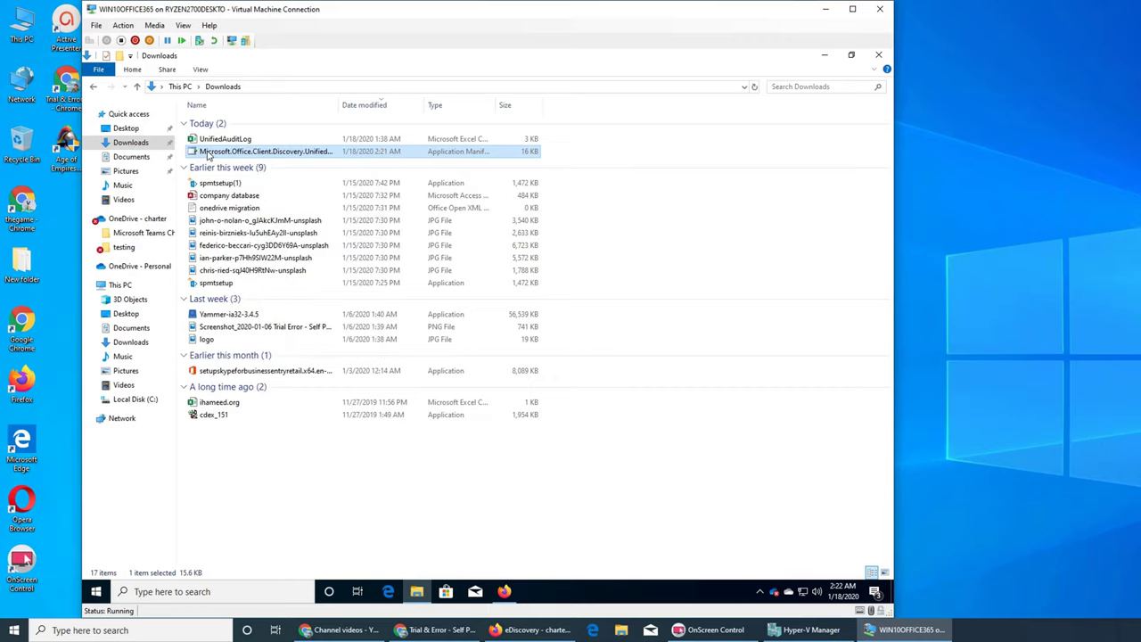
right_click(207, 153)
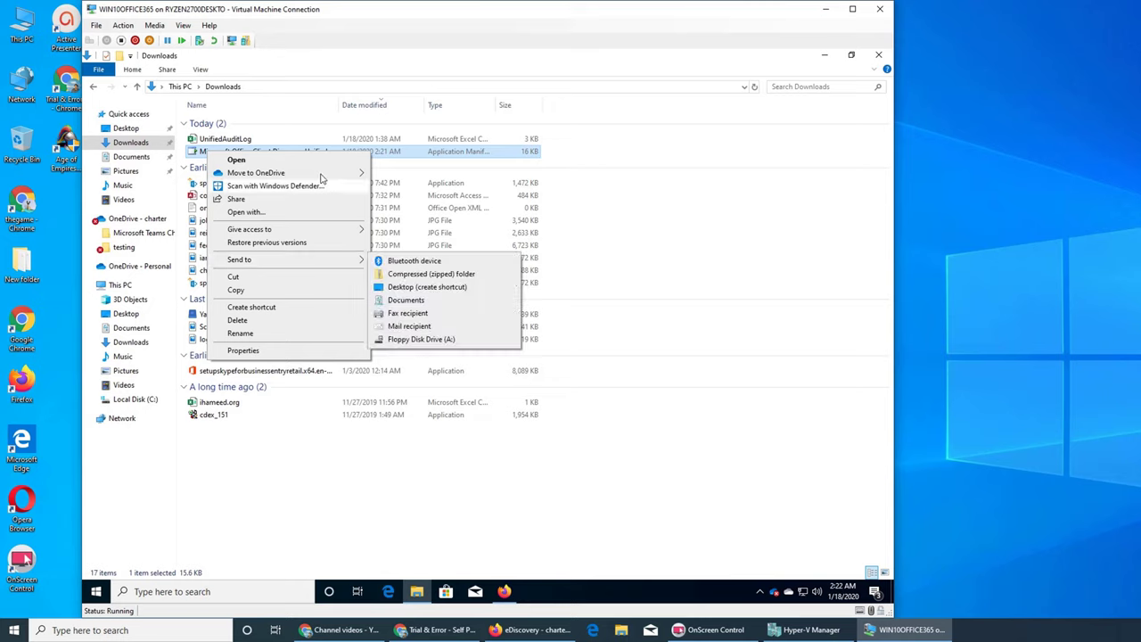
mouse_move(318, 175)
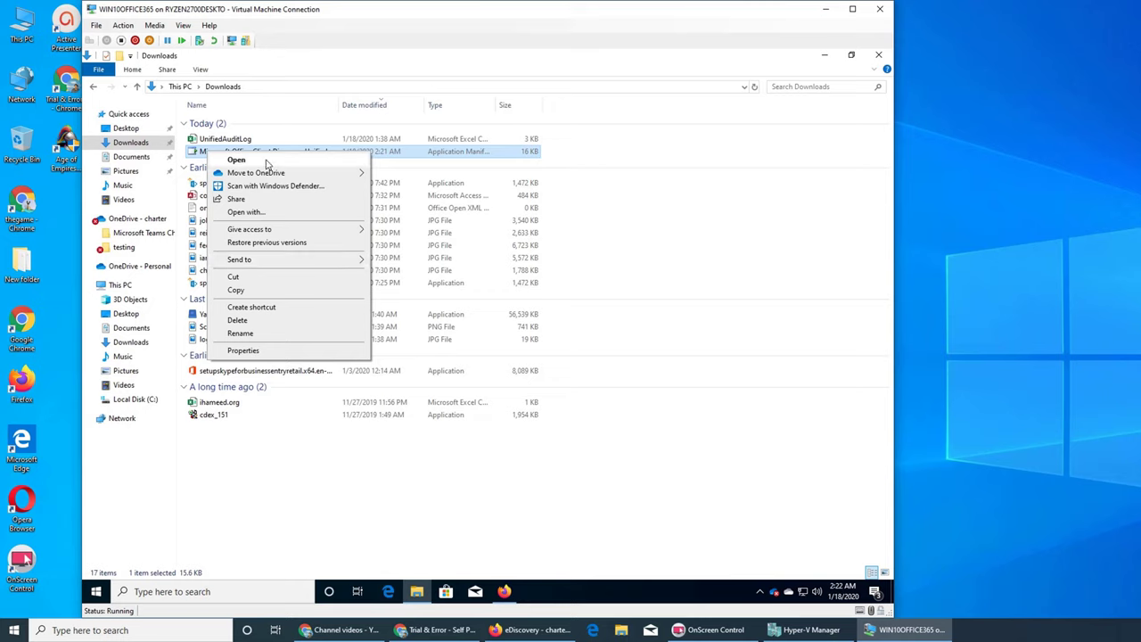
click(300, 431)
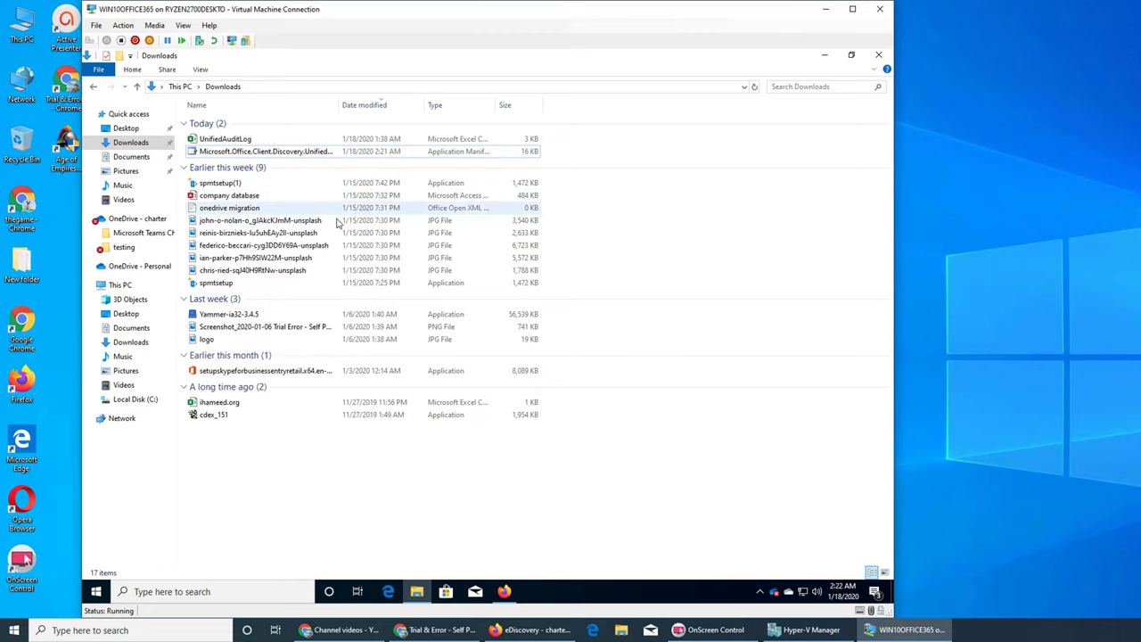
click(824, 59)
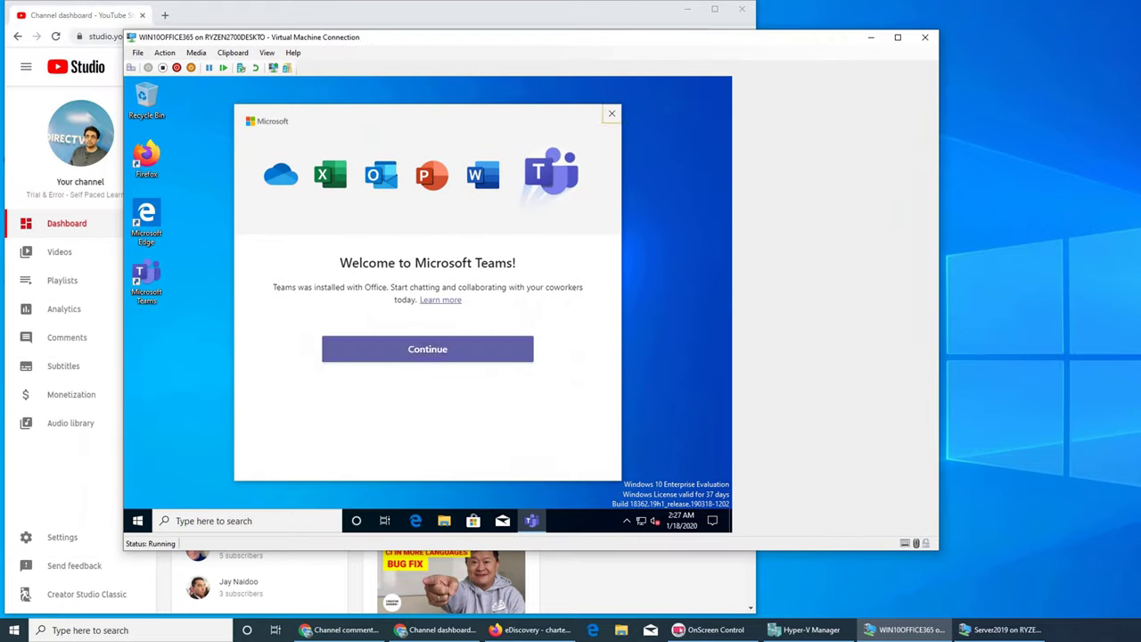
Step: Close the Teams welcome, confirm the guest's Downloads folder is empty, and close File Explorer
key(alt+F4)
click(443, 521)
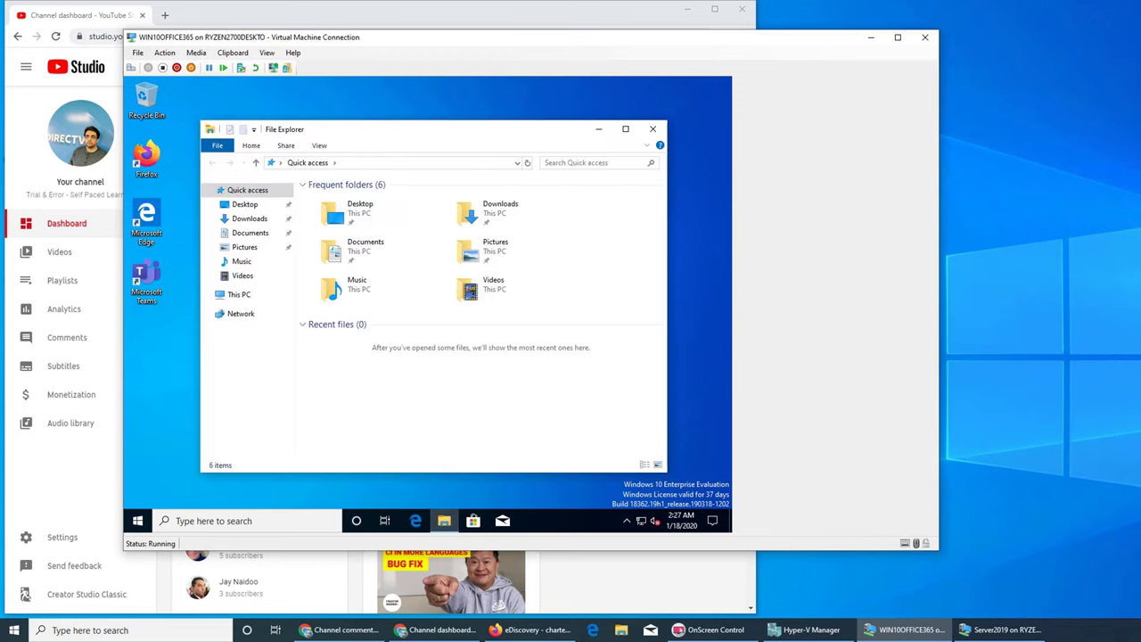
drag(556, 138, 571, 132)
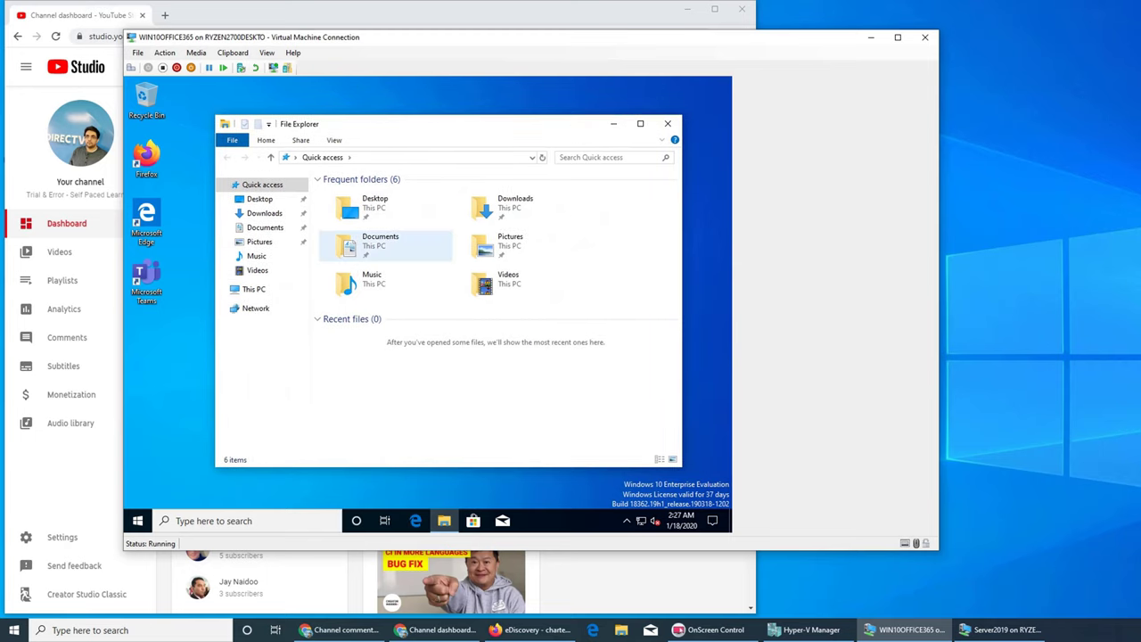
double_click(508, 205)
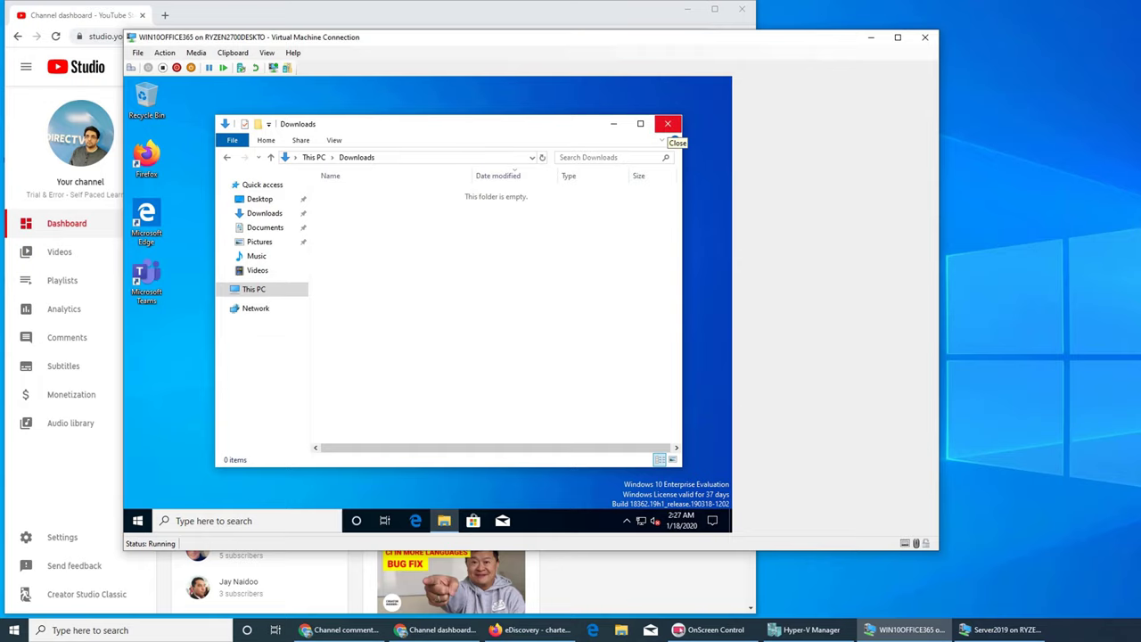
click(668, 124)
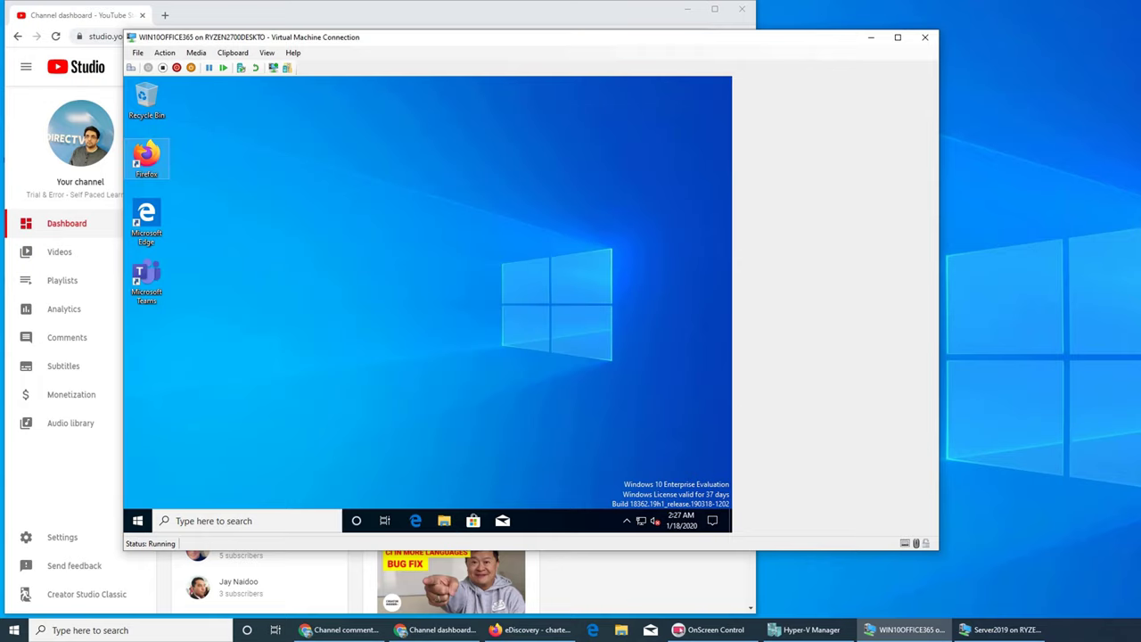
click(146, 158)
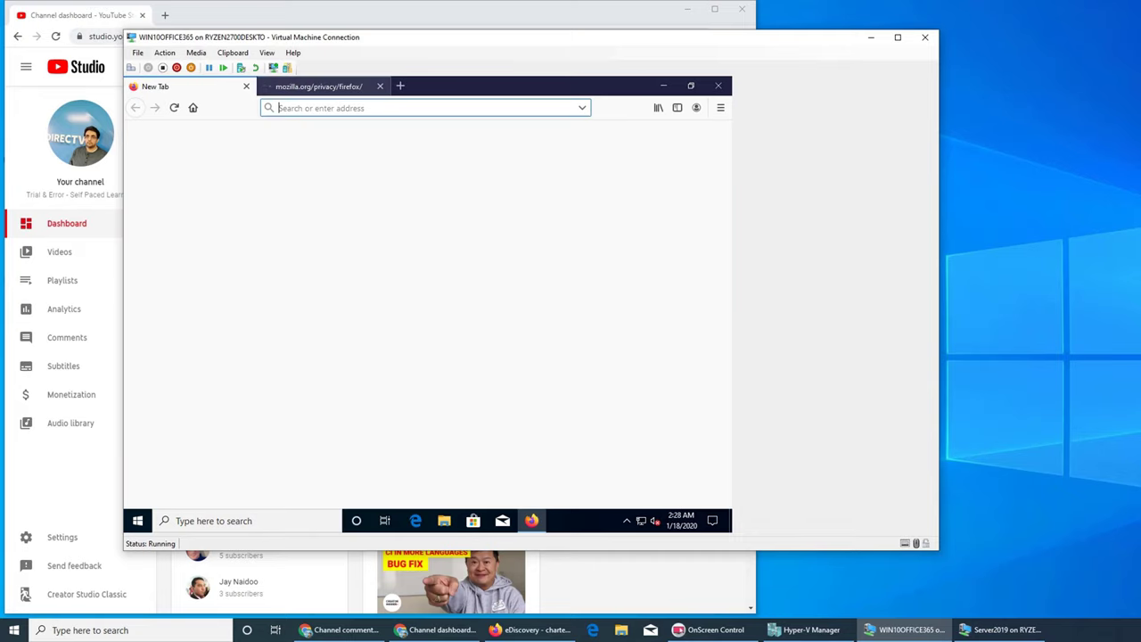
Step: Close the privacy tab and load portal.office.com in Firefox
click(379, 86)
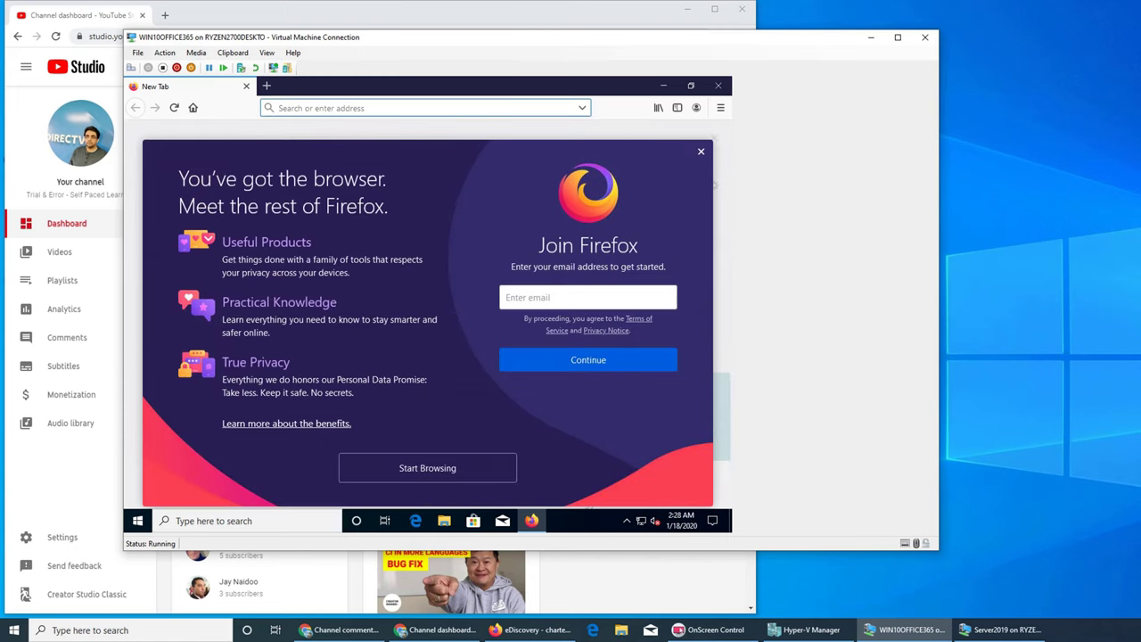
text(admin.)
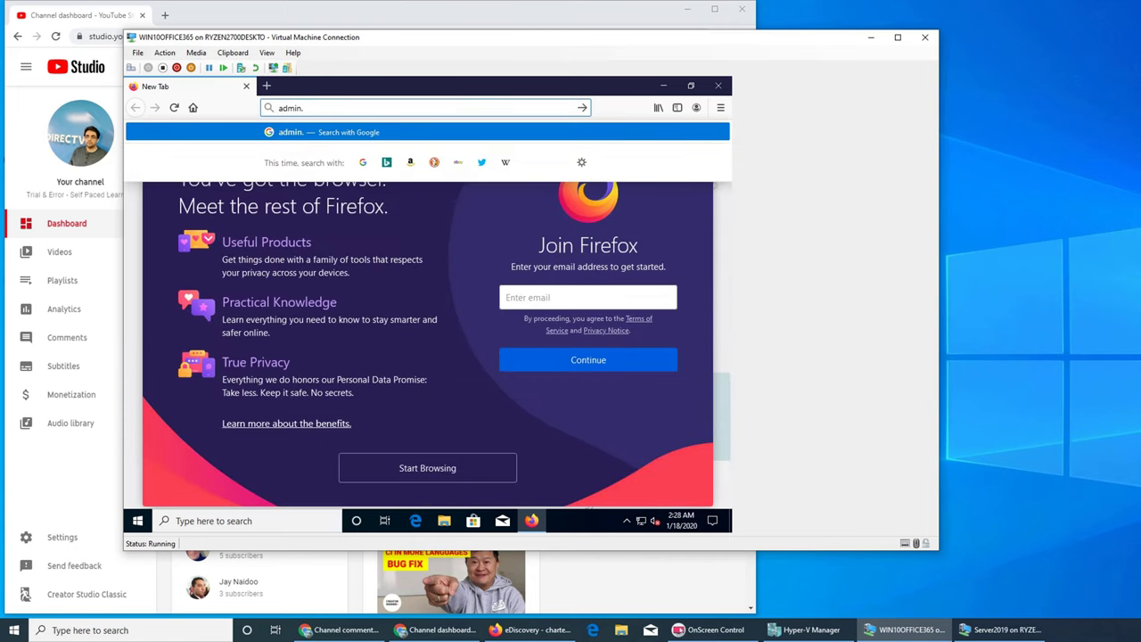
text(office.com)
key(Return)
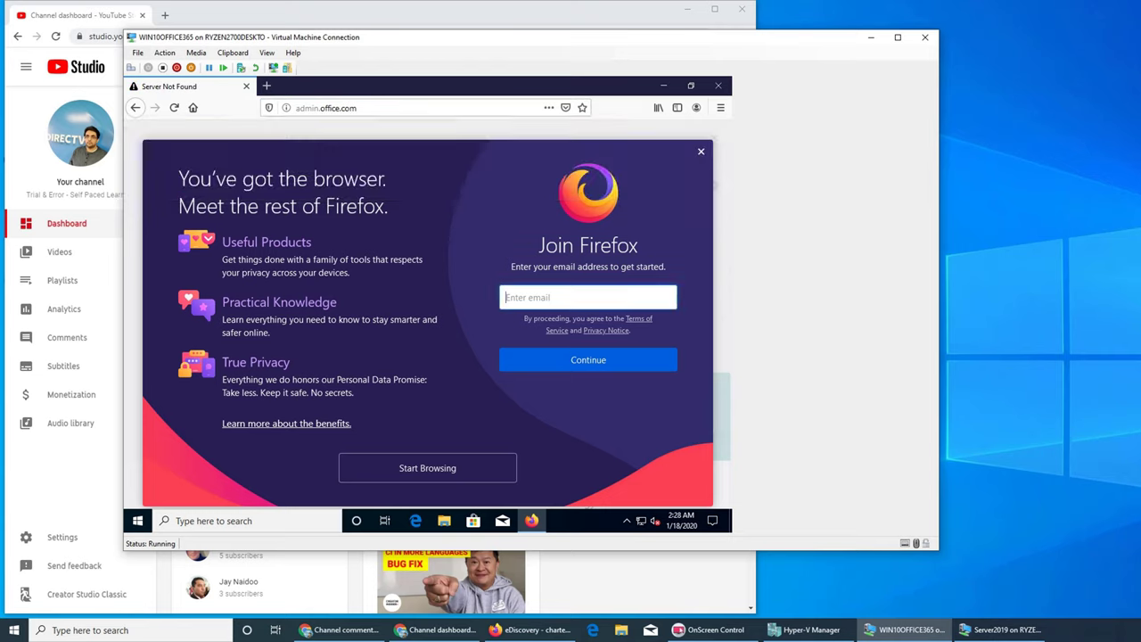
click(326, 107)
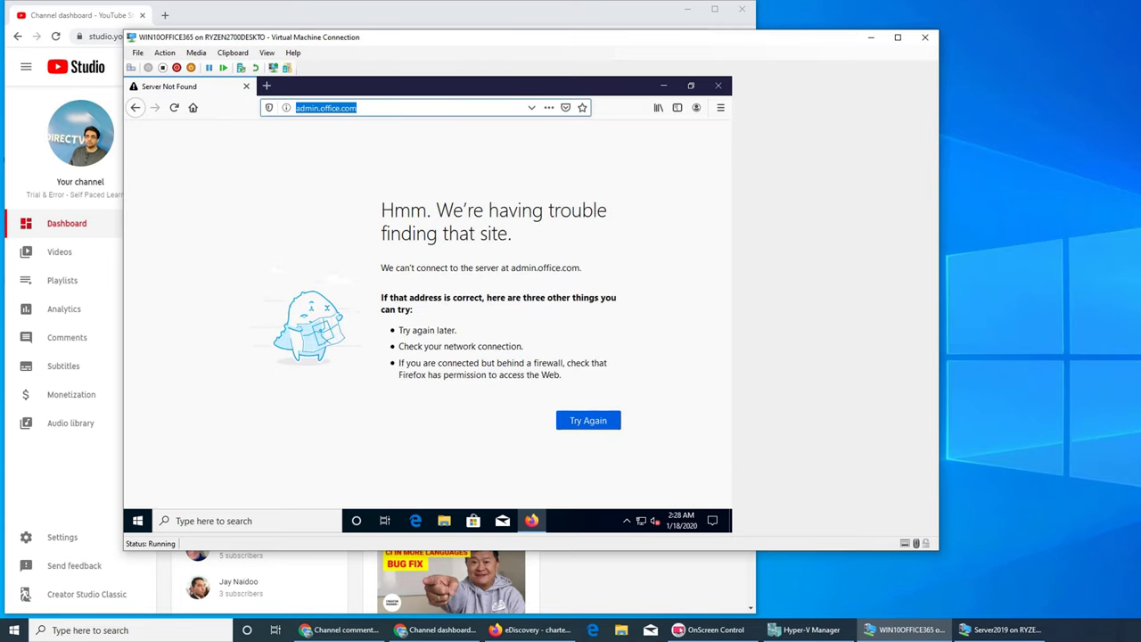
text(portal.)
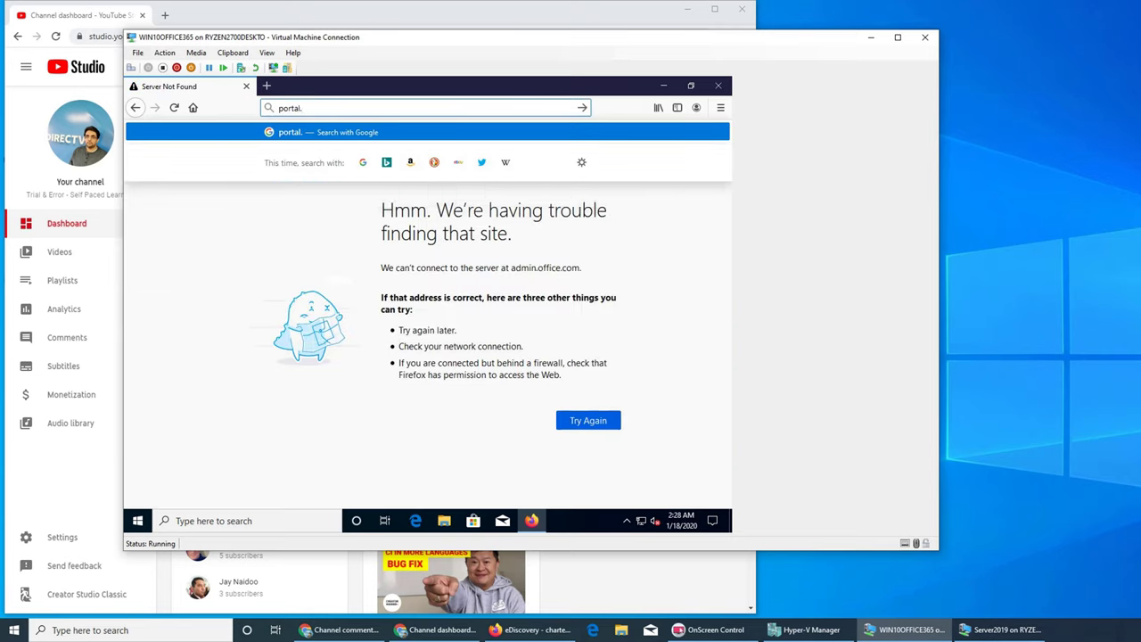
text(office.cnm)
key(BackSpace)
key(BackSpace)
text(om)
key(Return)
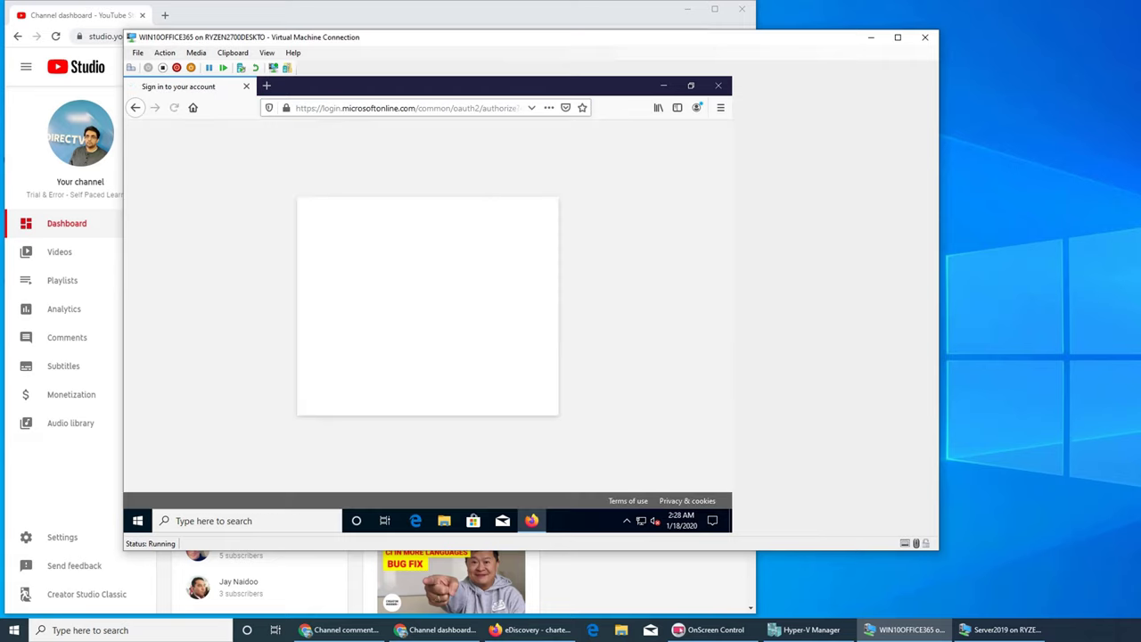
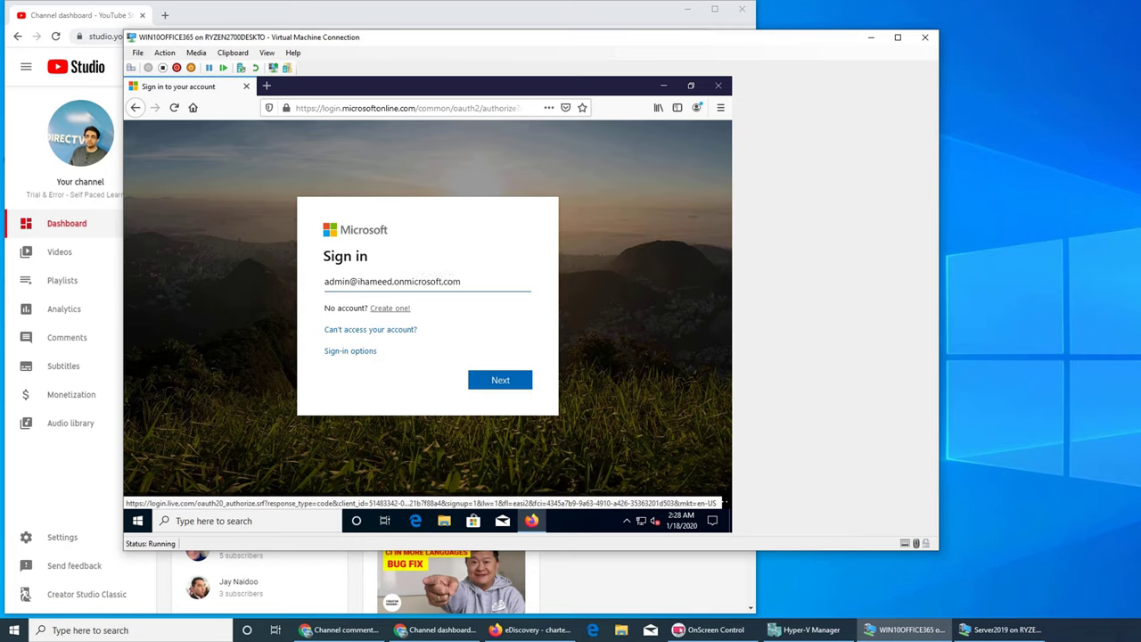
Step: Sign in with the admin e-mail and password, stay signed in, and choose the Admin tile
key(Return)
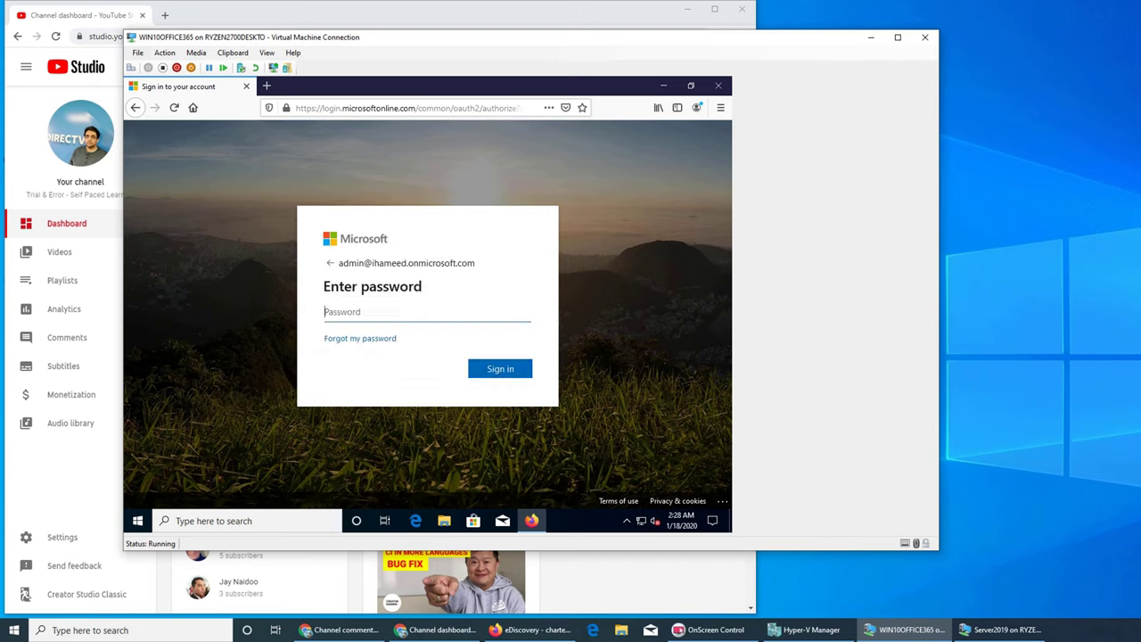
text(****)
key(BackSpace)
key(BackSpace)
key(BackSpace)
key(BackSpace)
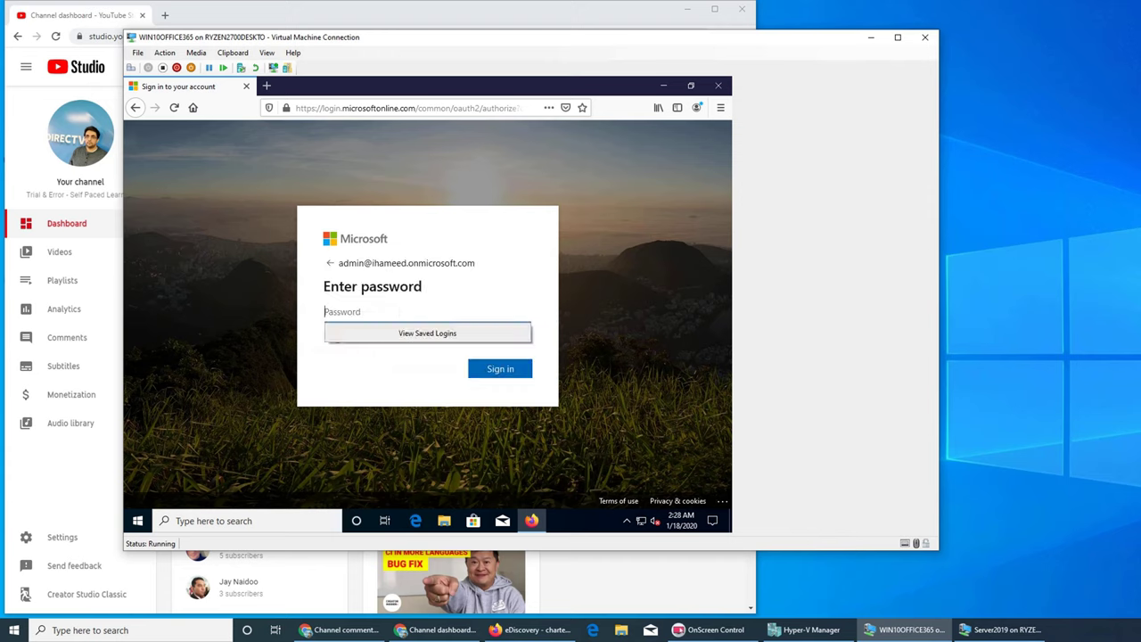
text(**********)
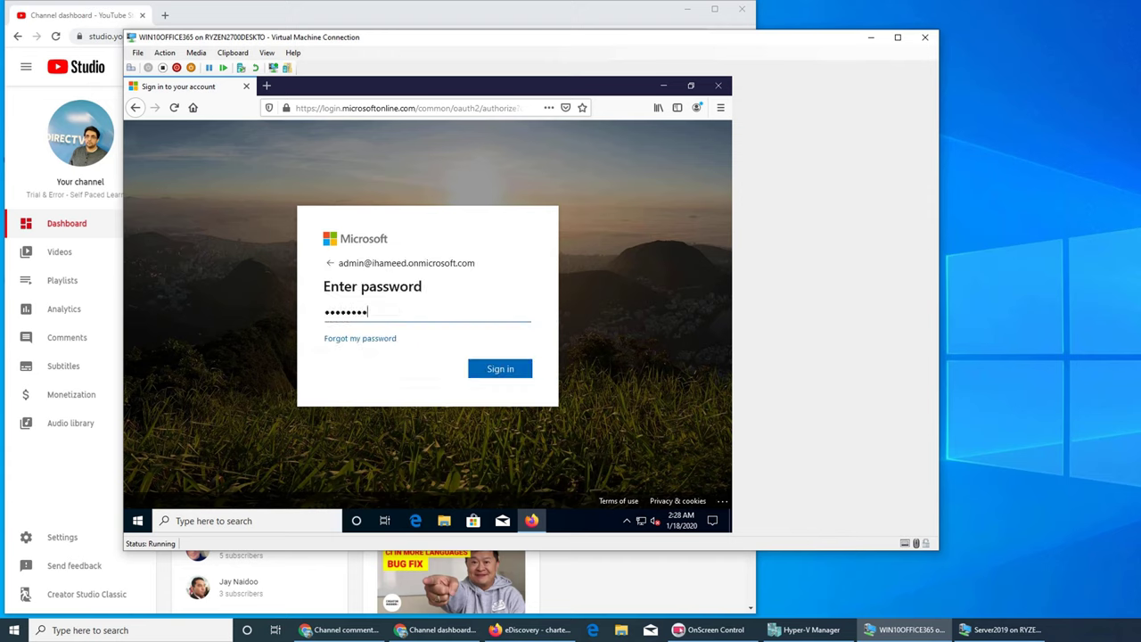
key(Return)
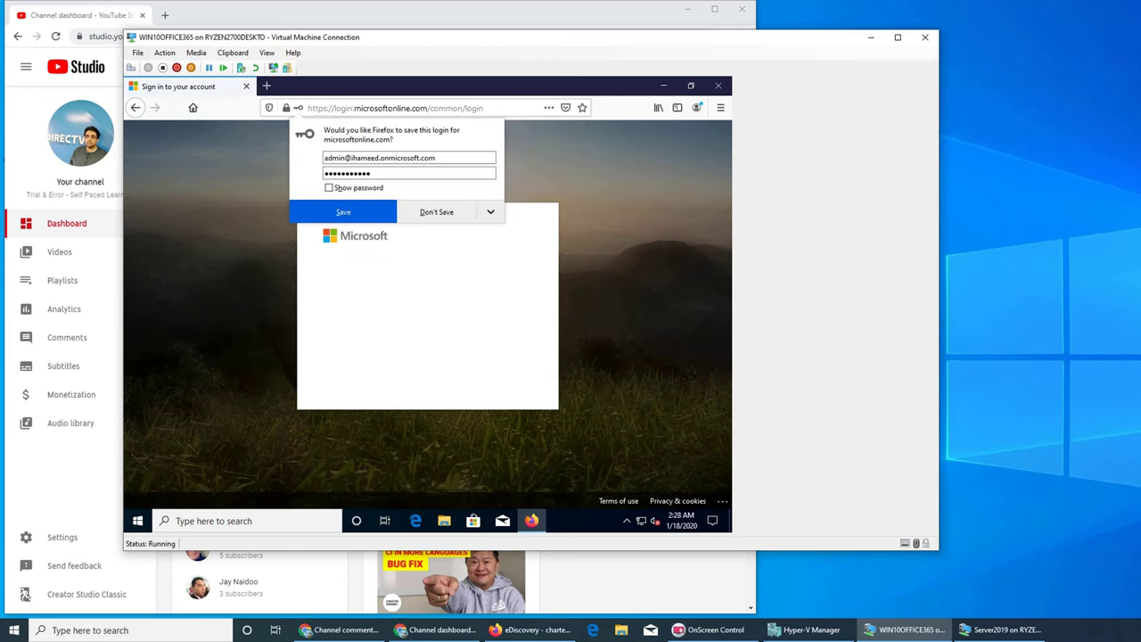
key(Return)
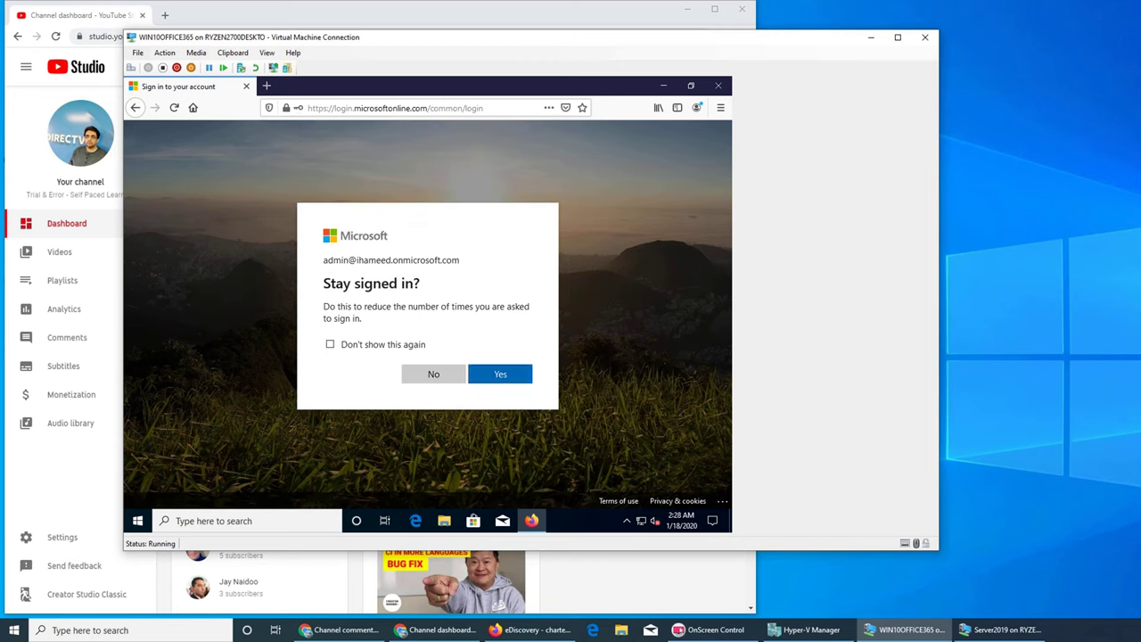
key(Return)
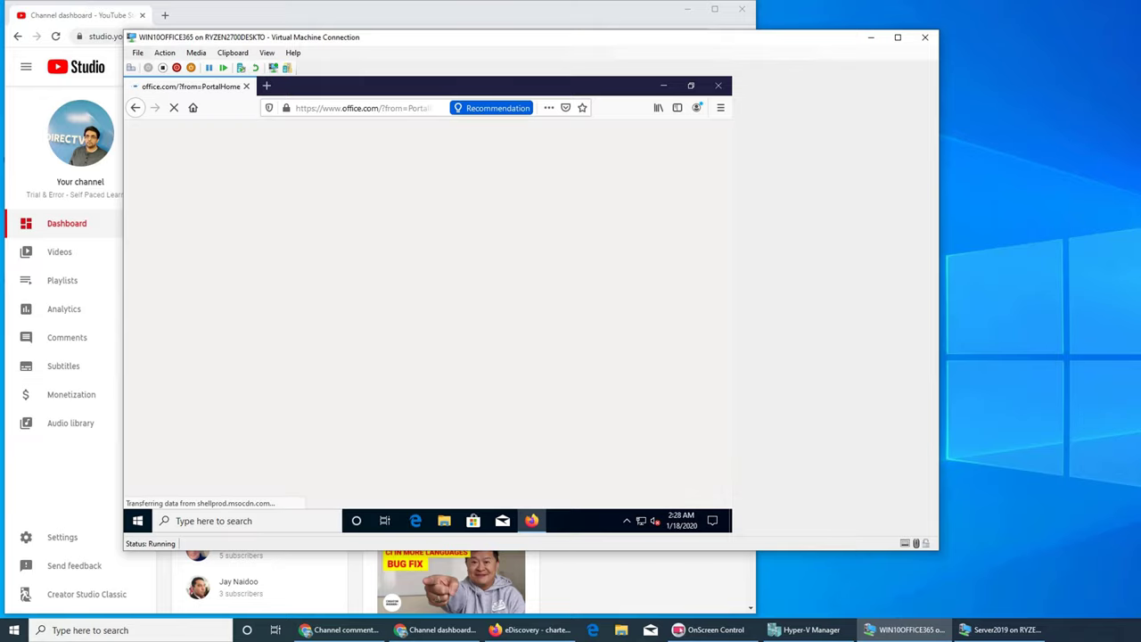
click(506, 229)
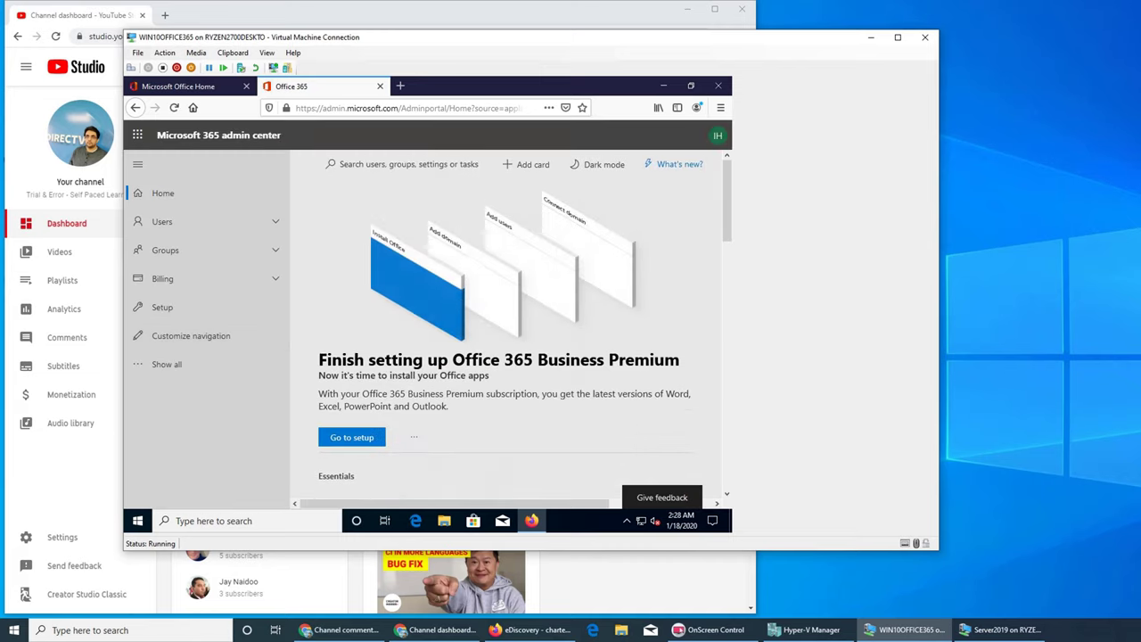
Step: Show all admin center navigation sections and scroll down to Admin centers
scroll(505, 321, down, 3)
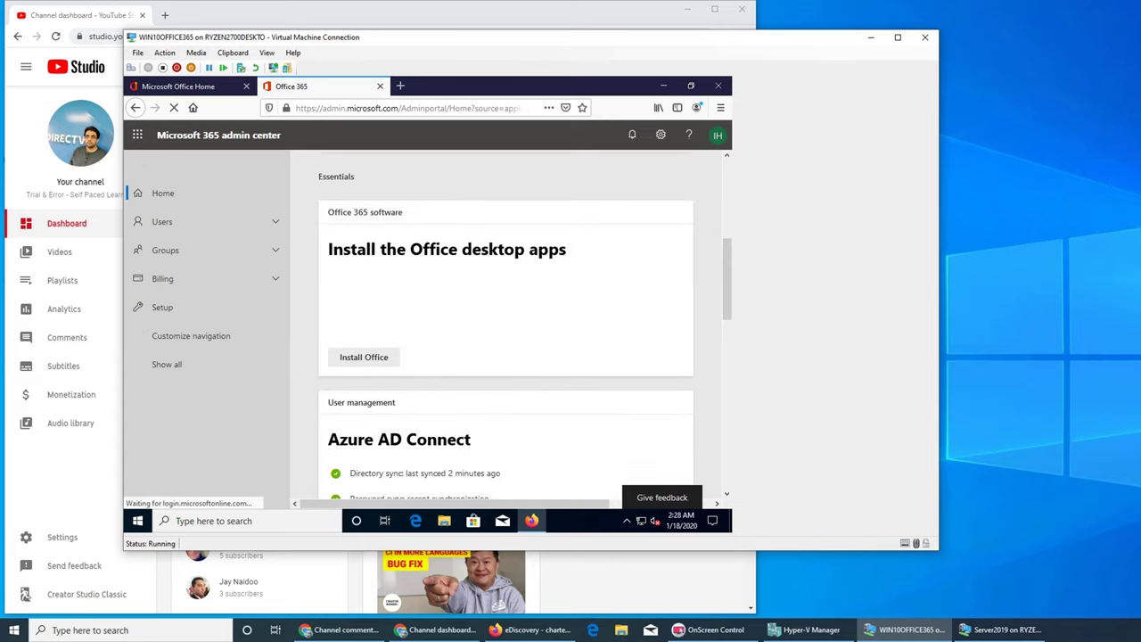
scroll(506, 320, down, 3)
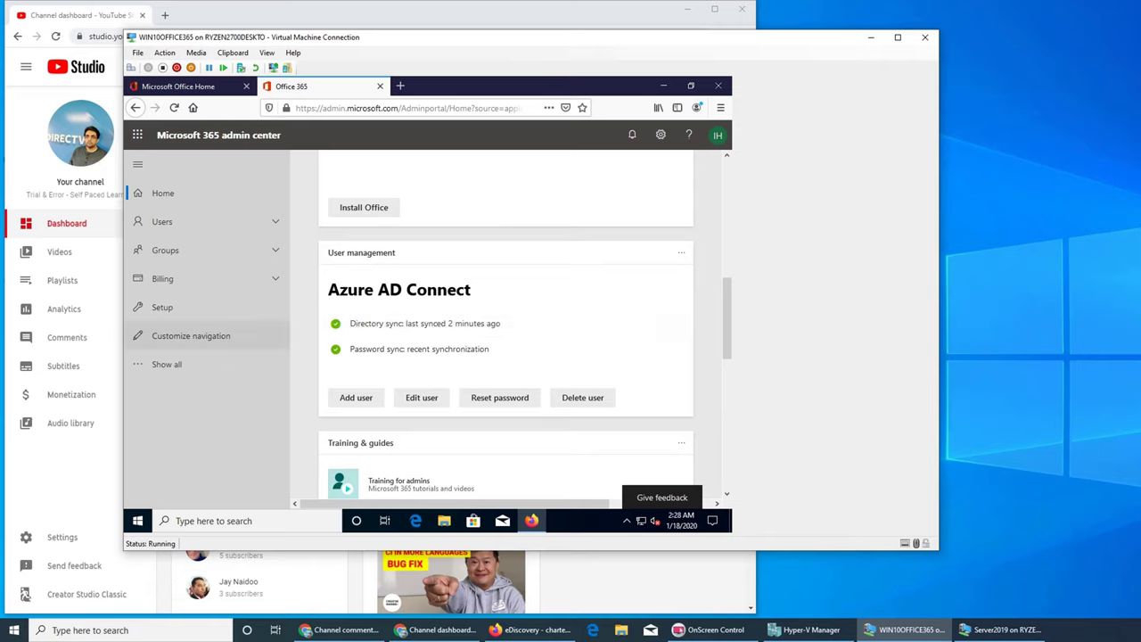
click(167, 364)
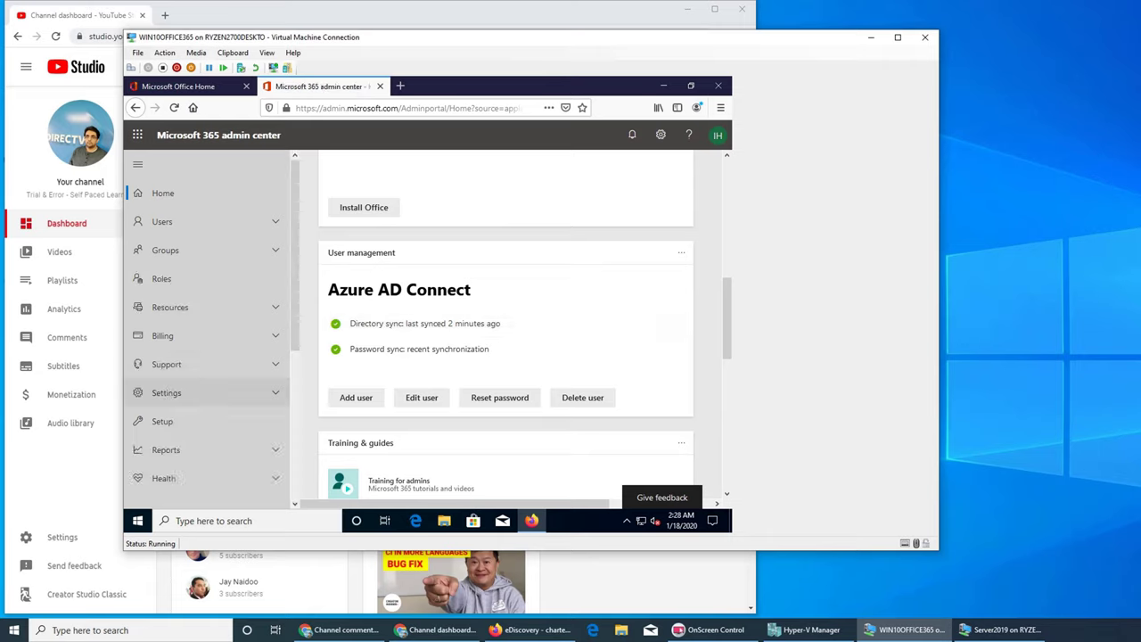
scroll(205, 401, down, 3)
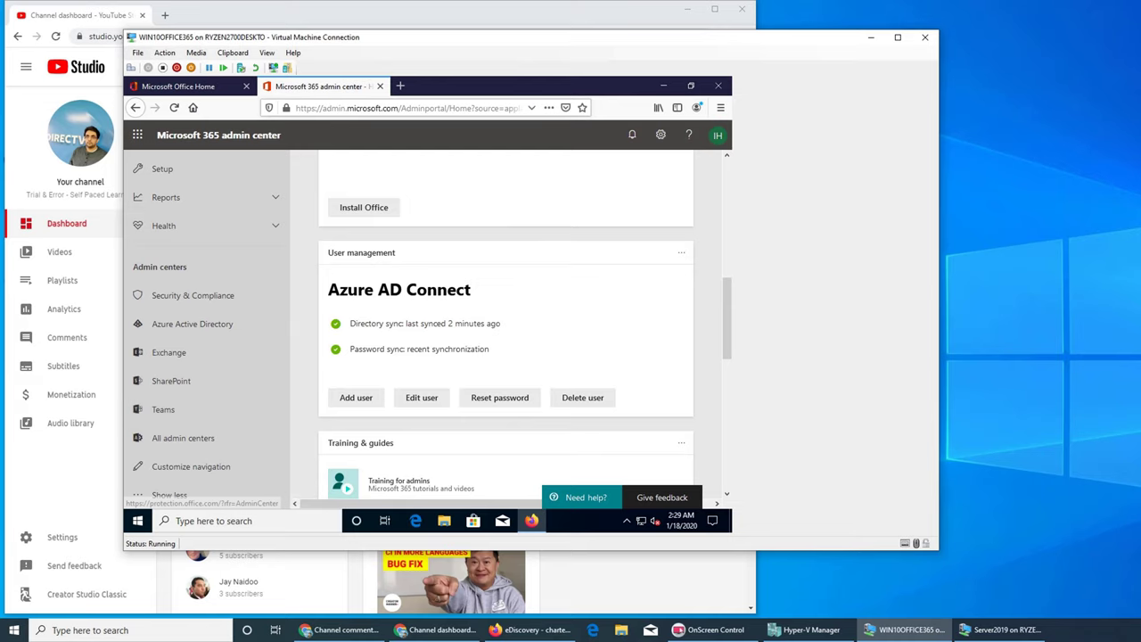
Step: Go to protection.office.com and expand the eDiscovery navigation section
click(411, 108)
text(ro)
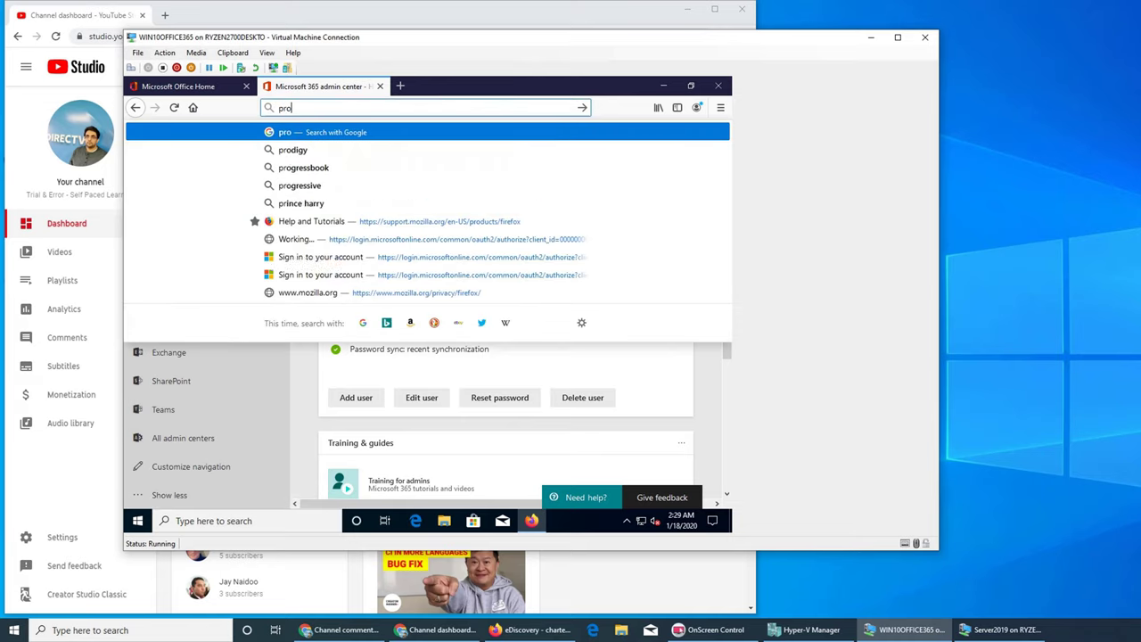
text(tection.)
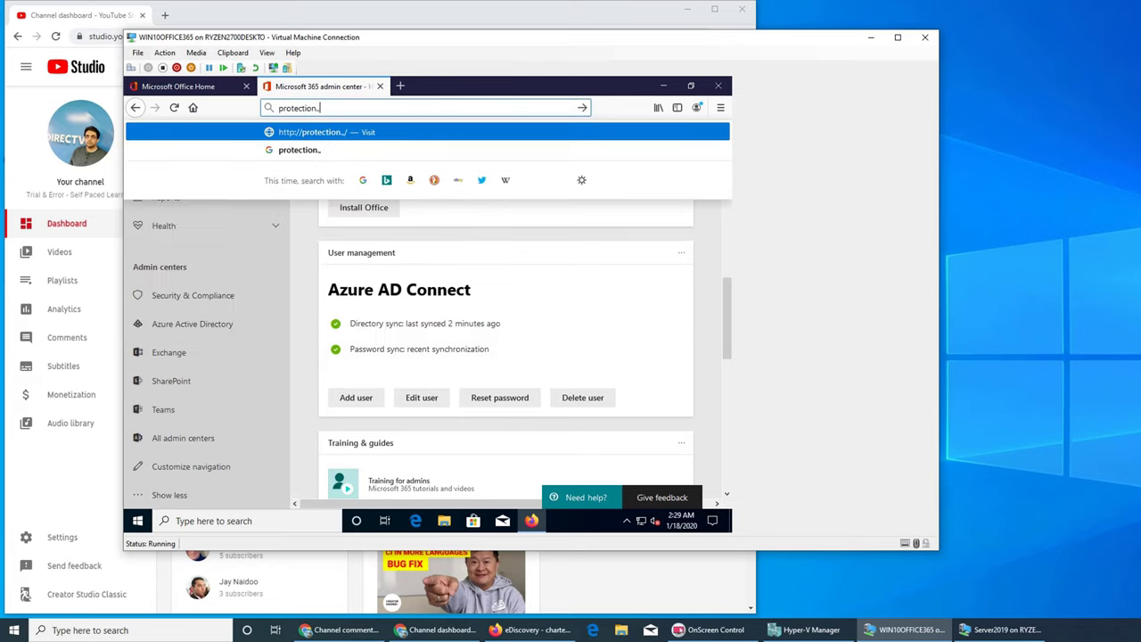
text(office.com)
key(Return)
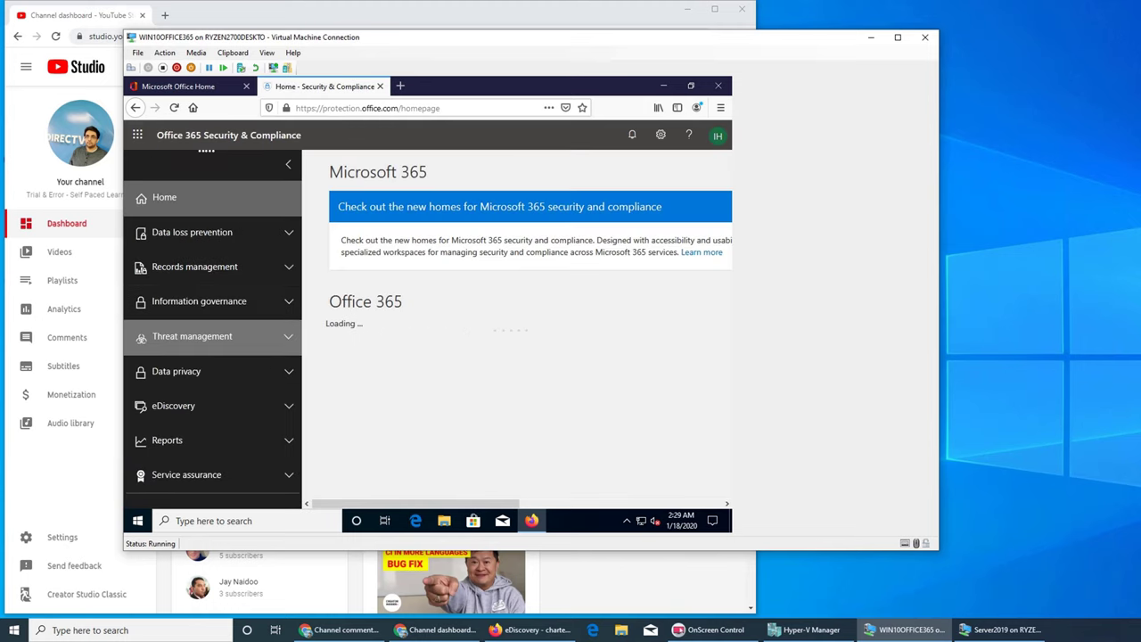
drag(171, 405, 174, 419)
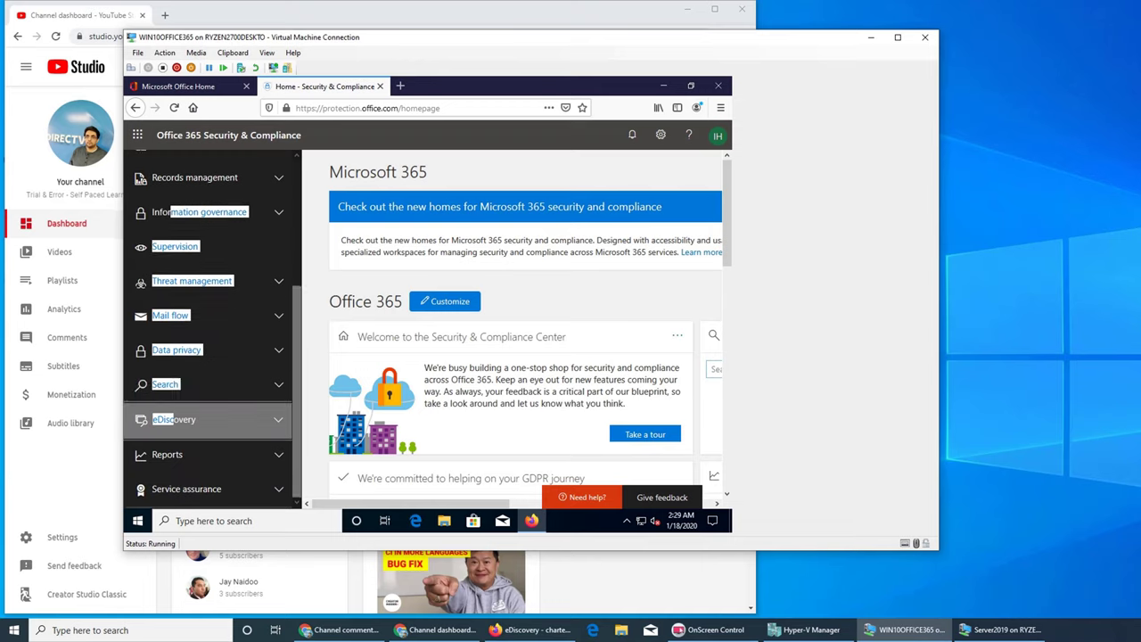
click(174, 419)
Step: Open the yammer case's Exports and show yammer1_Export details (16 items, 57.03 MB)
click(172, 451)
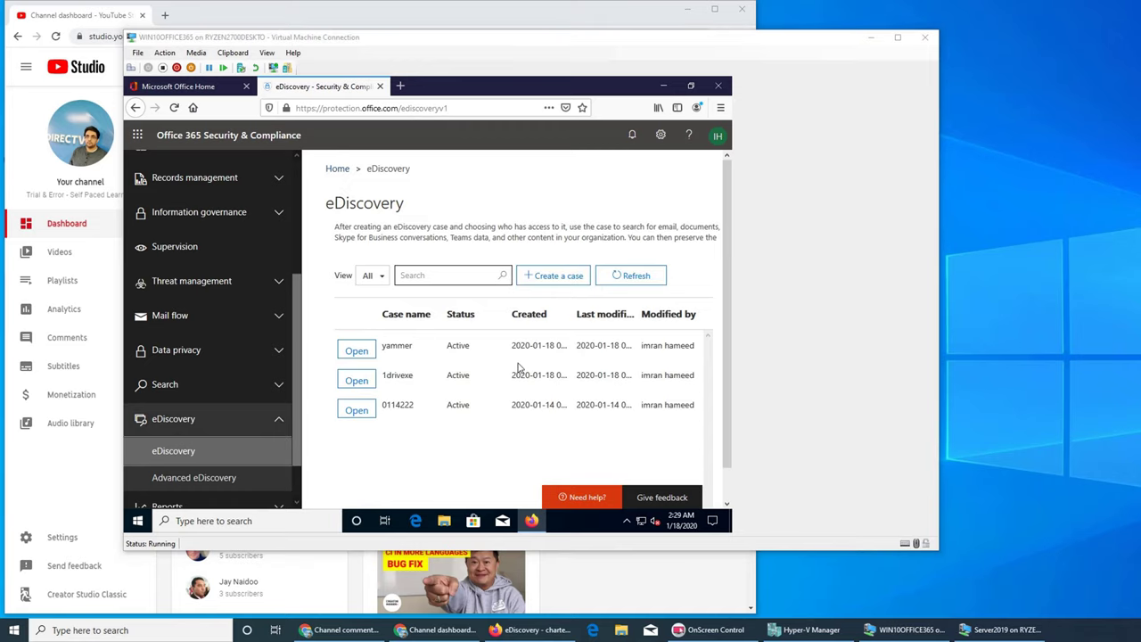
click(355, 350)
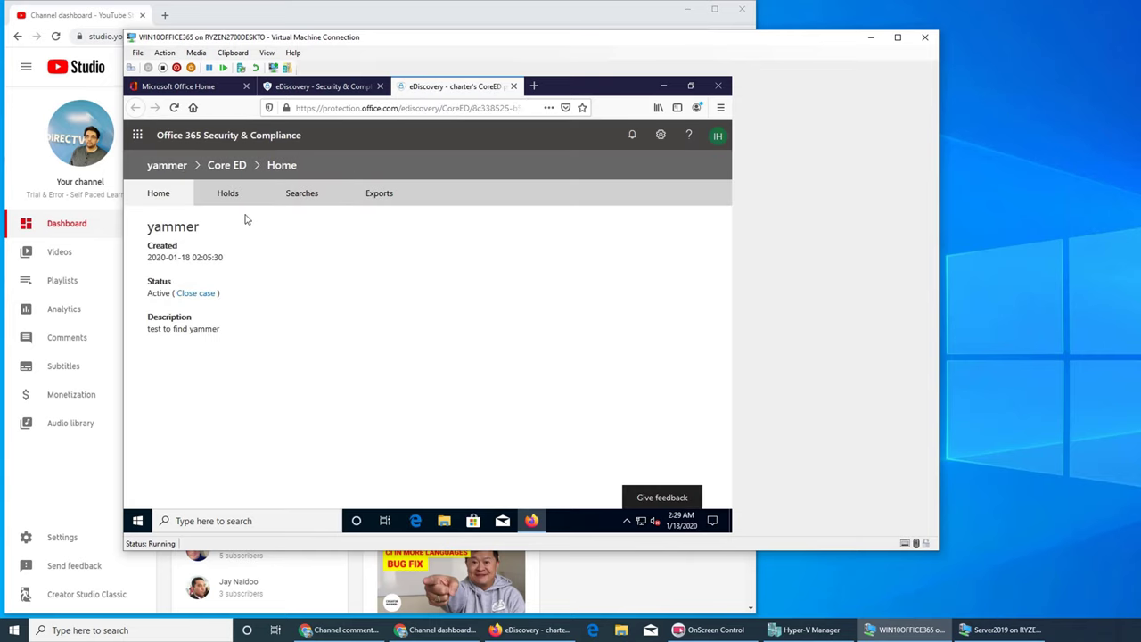
click(377, 194)
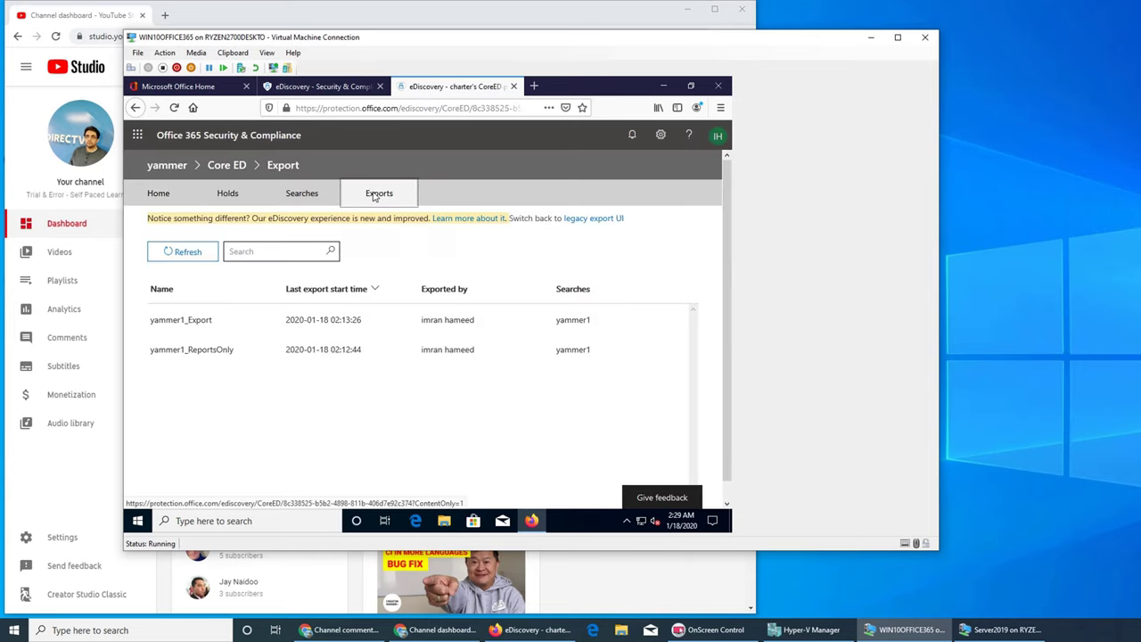
click(203, 322)
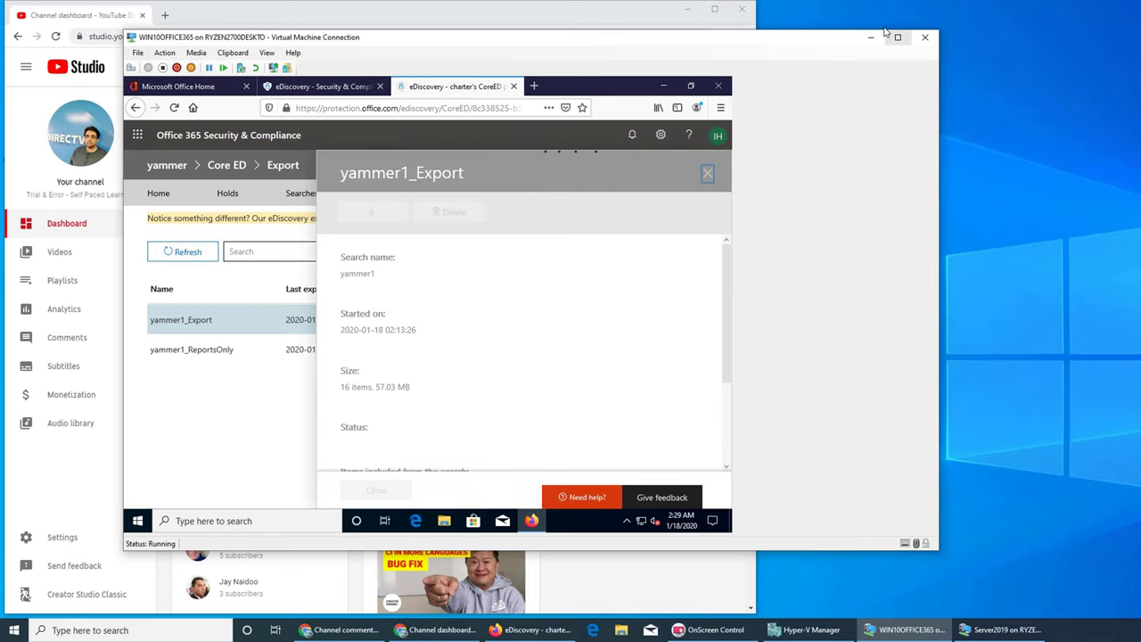
click(687, 9)
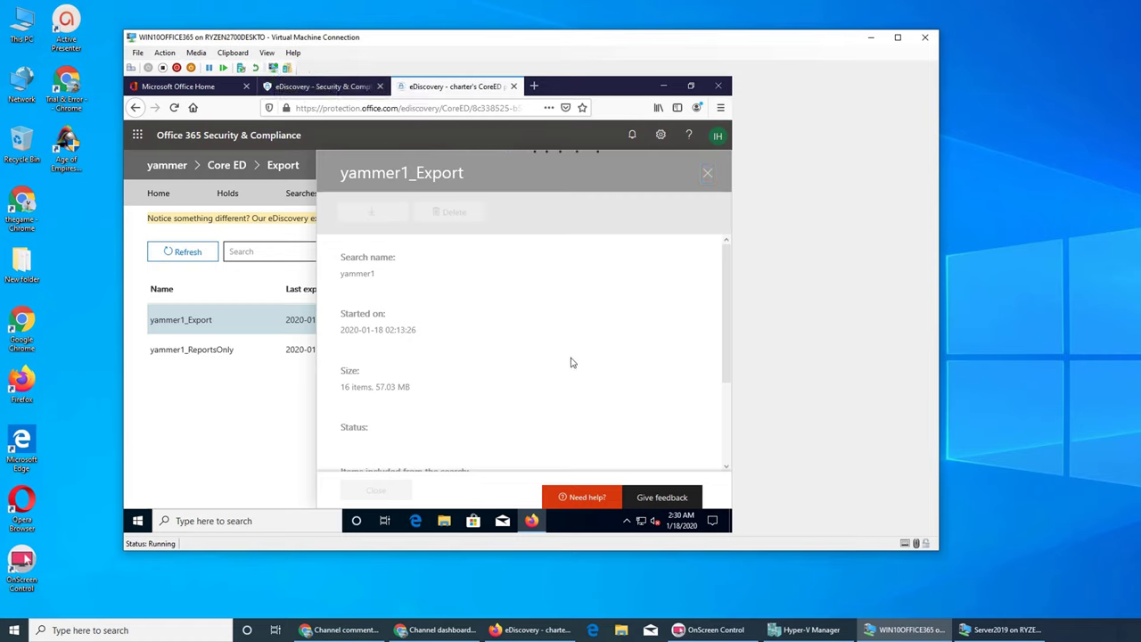
Step: Sign out of Office 365 in the host Firefox and close the window with its four tabs
click(457, 633)
click(458, 633)
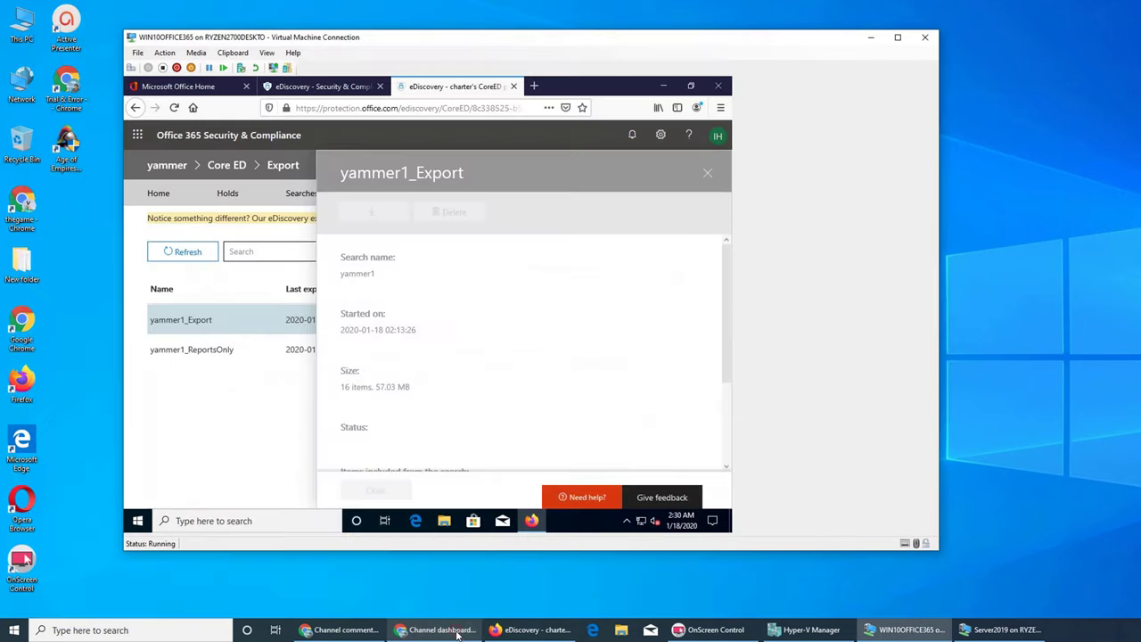
click(508, 633)
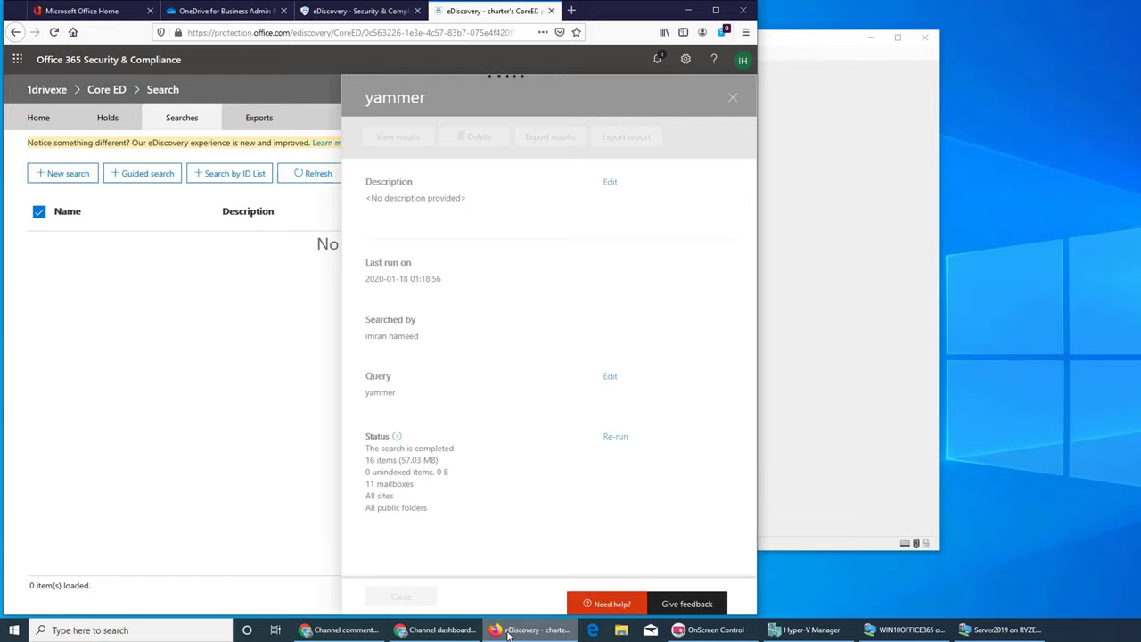
click(742, 59)
click(661, 184)
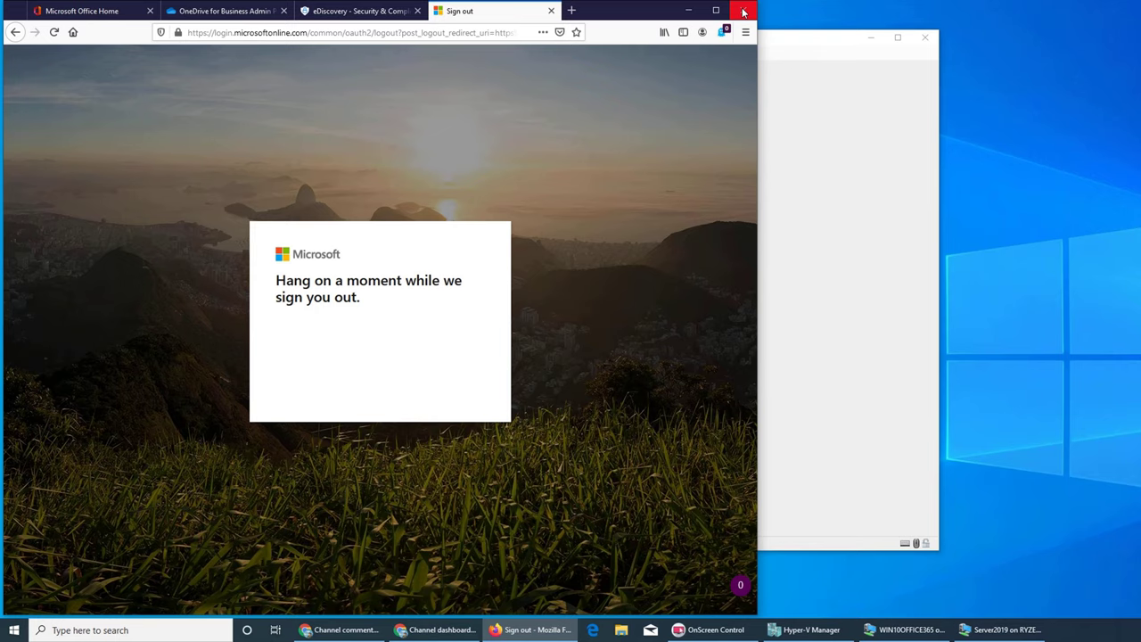
click(743, 10)
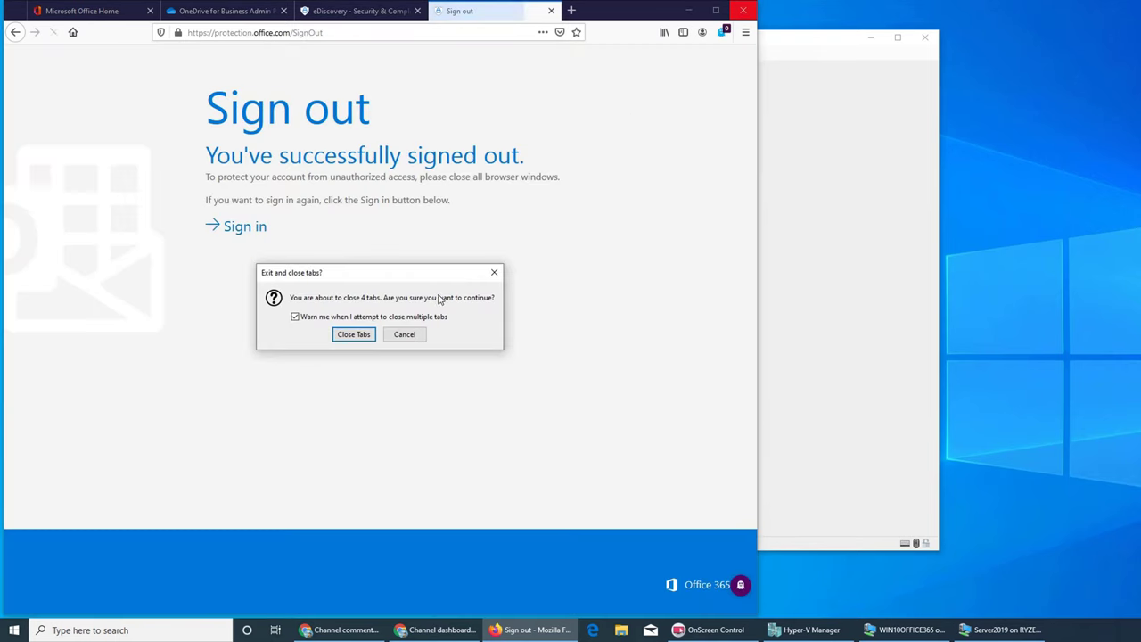
click(353, 334)
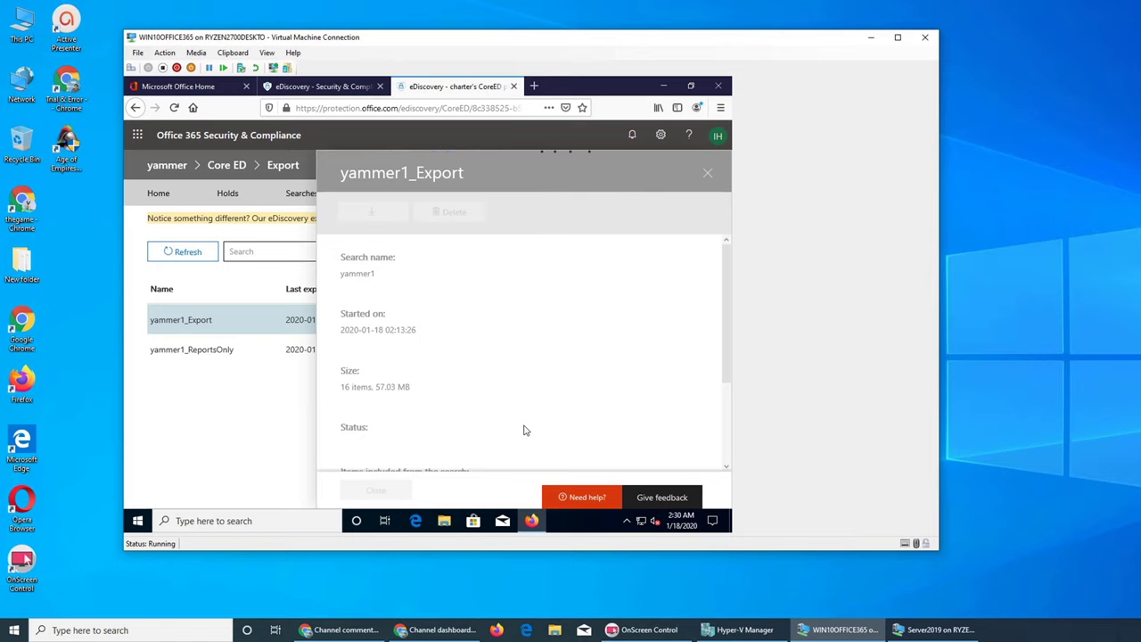
Step: Download yammer1_Export results, then save and run the export tool .application file
scroll(537, 339, down, 3)
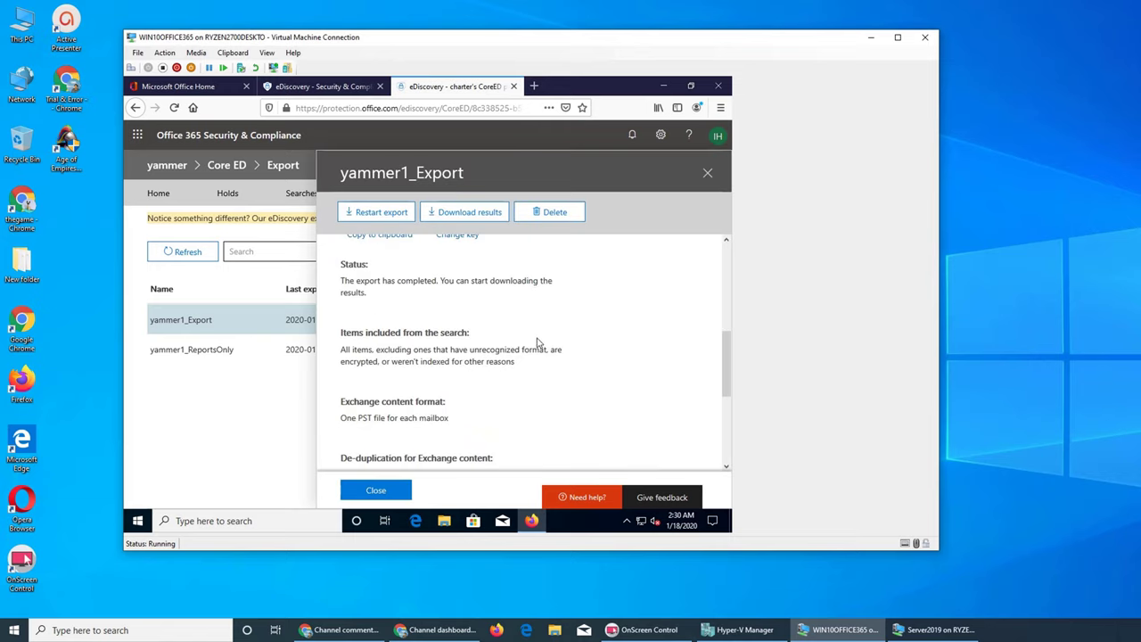
scroll(537, 339, down, 2)
scroll(537, 338, up, 6)
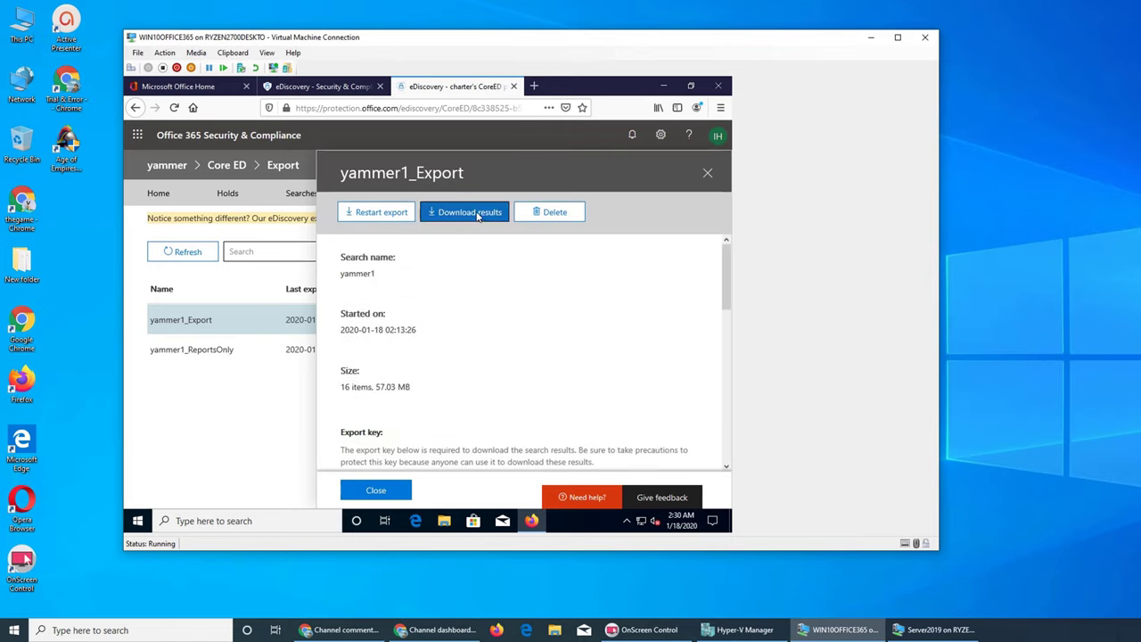
scroll(393, 357, down, 3)
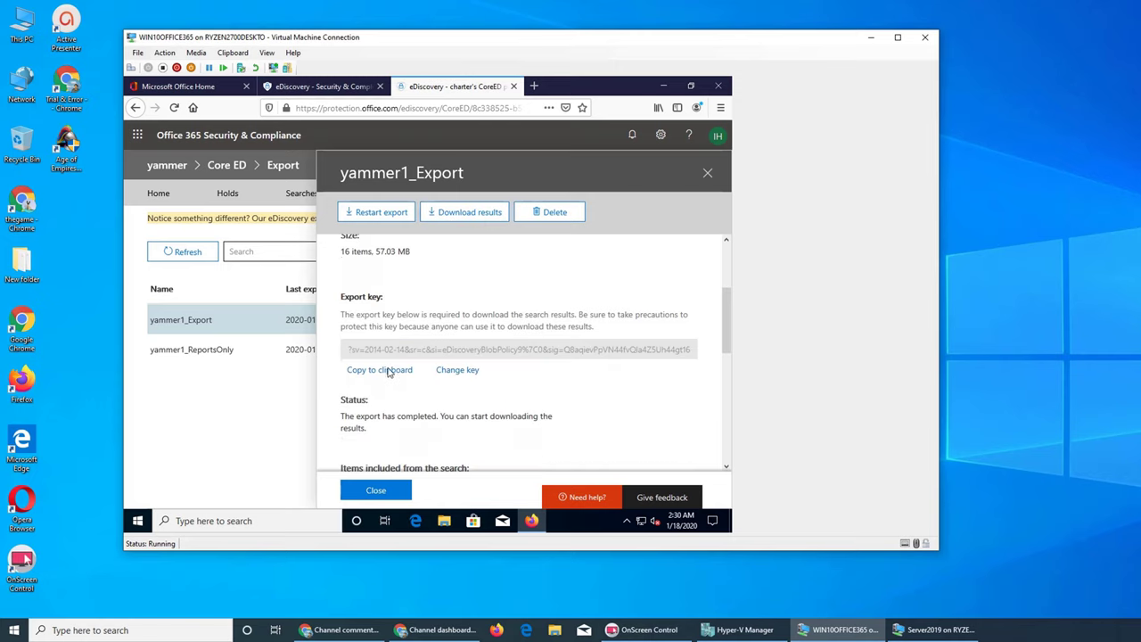
click(466, 212)
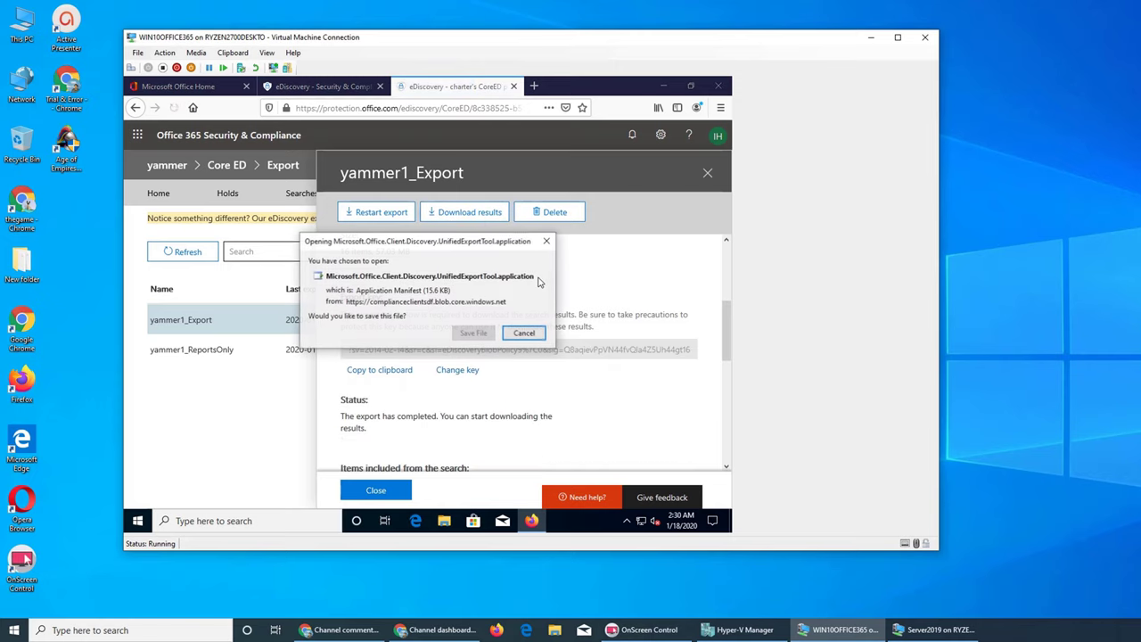
click(473, 333)
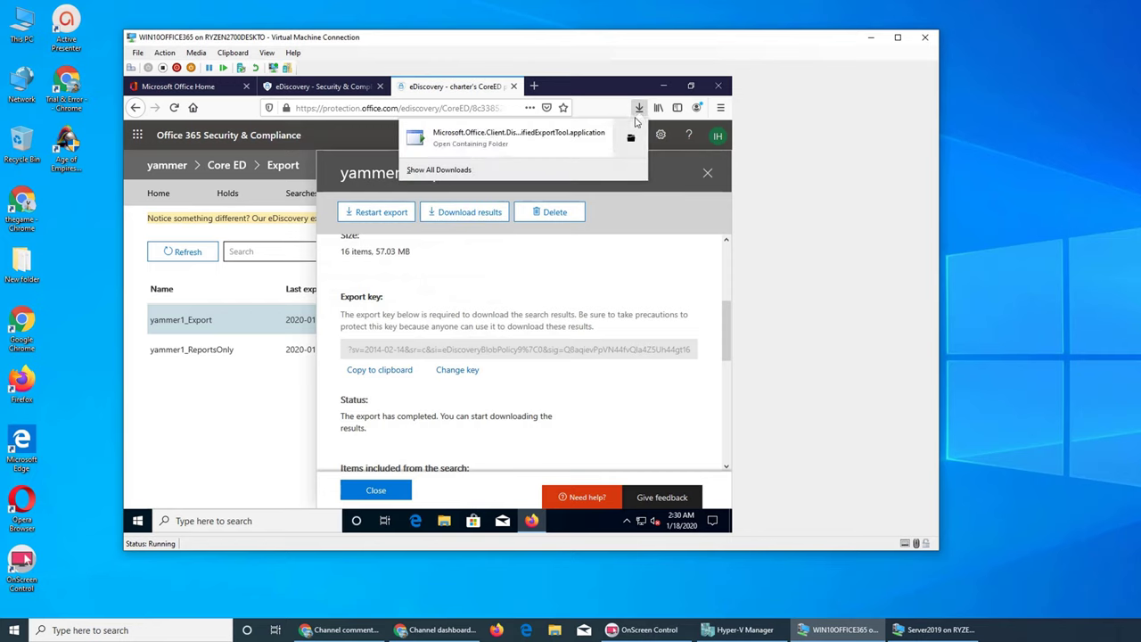
click(530, 138)
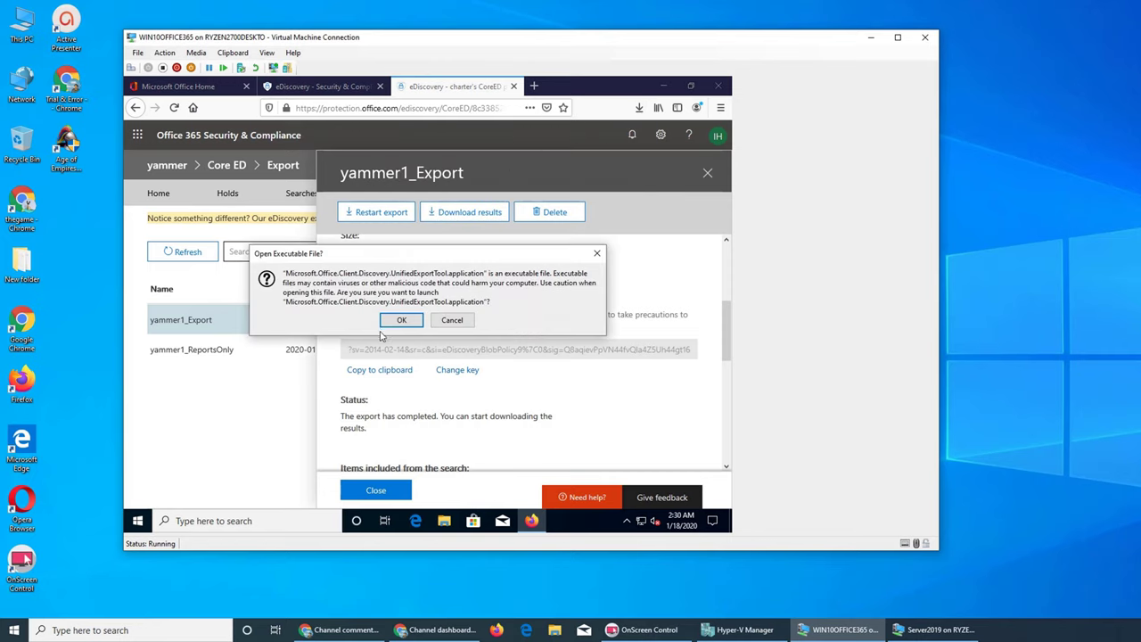
click(394, 322)
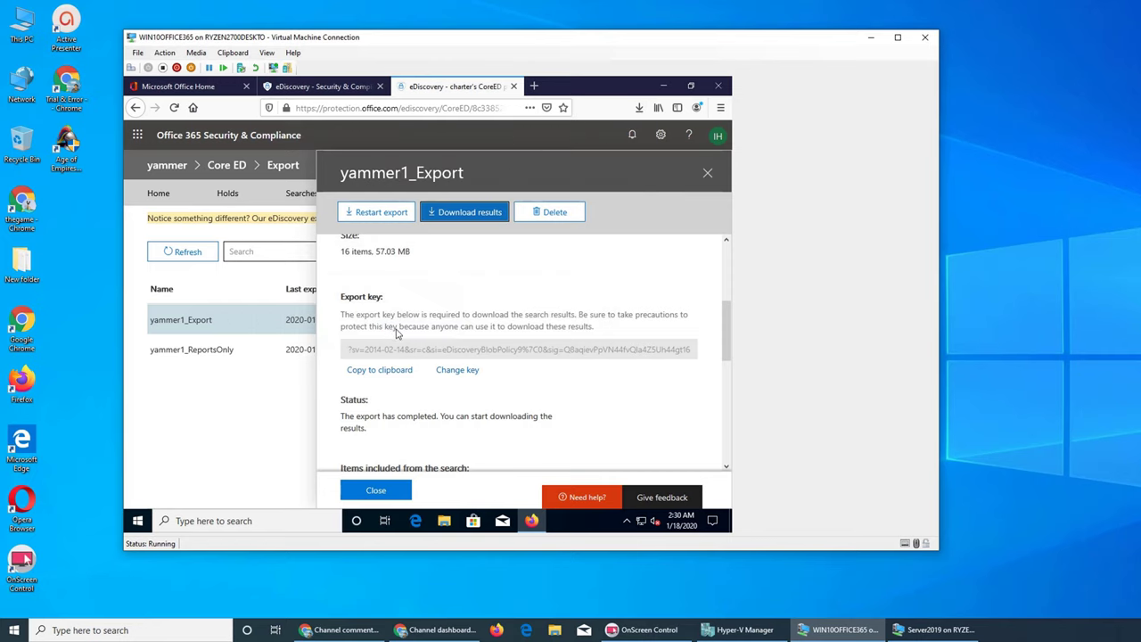
click(663, 86)
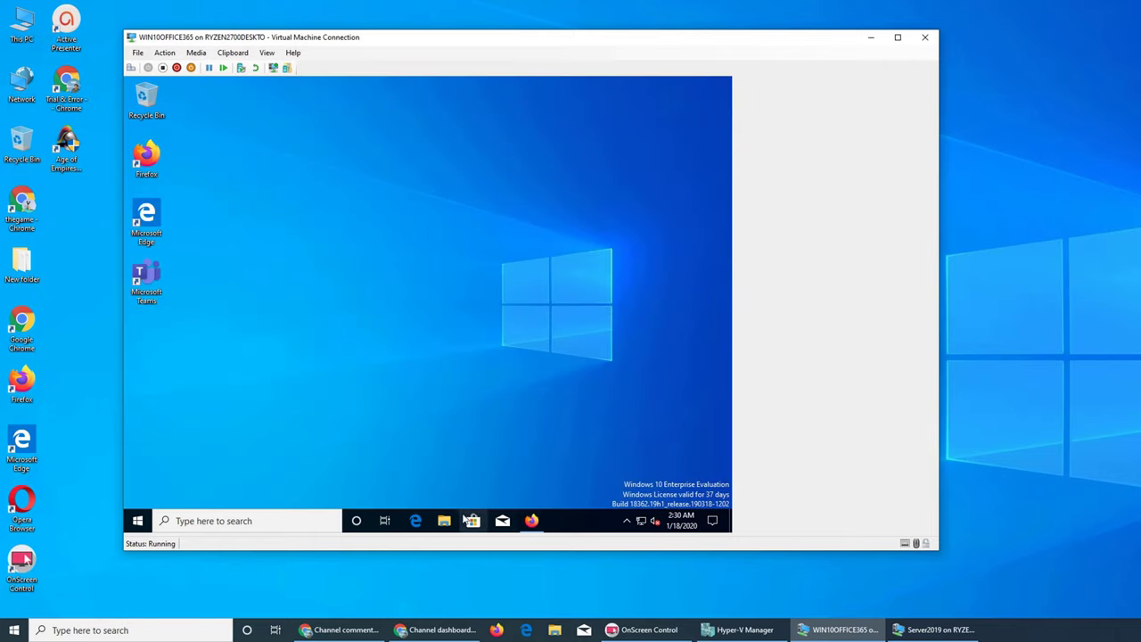
Step: Show the downloaded export tool file in its Downloads folder from Firefox's downloads list
click(532, 525)
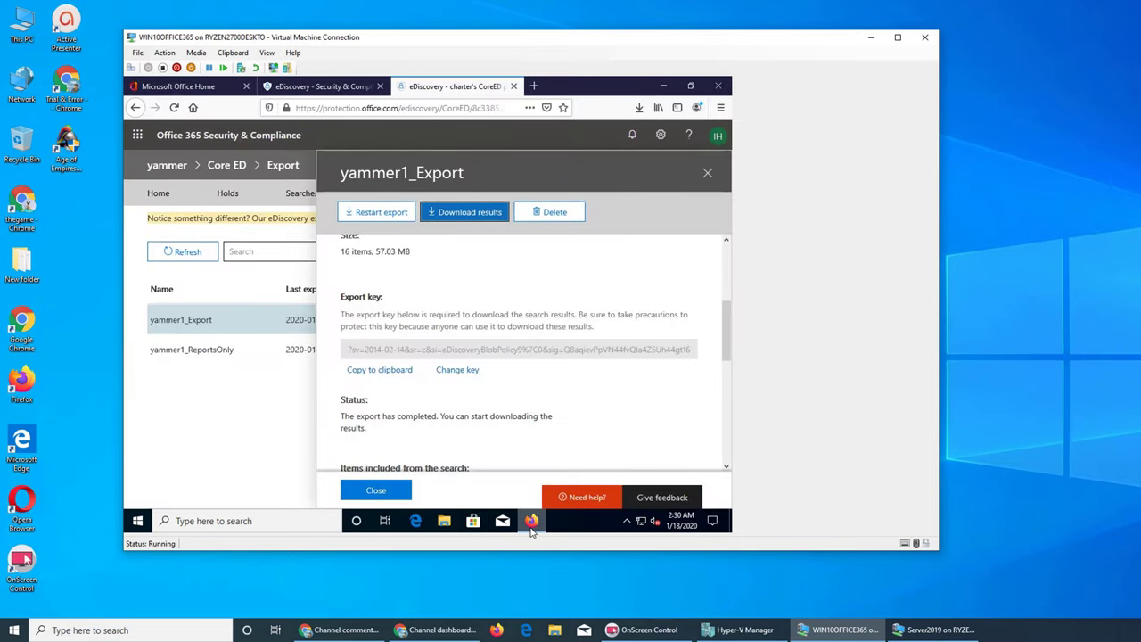
click(531, 524)
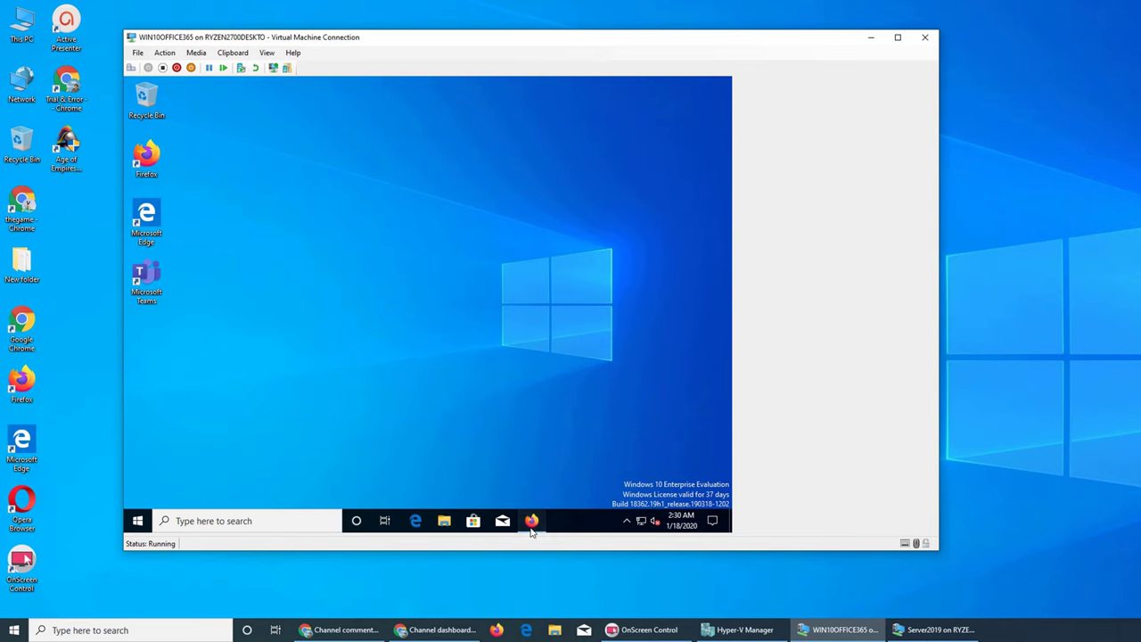
click(531, 524)
click(639, 107)
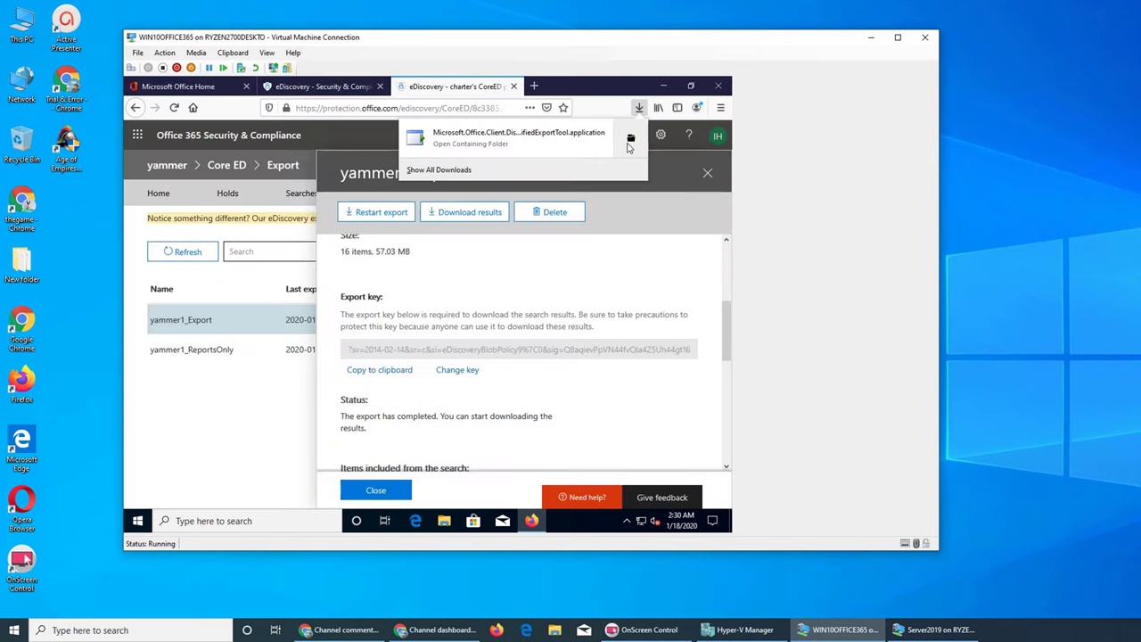
click(625, 139)
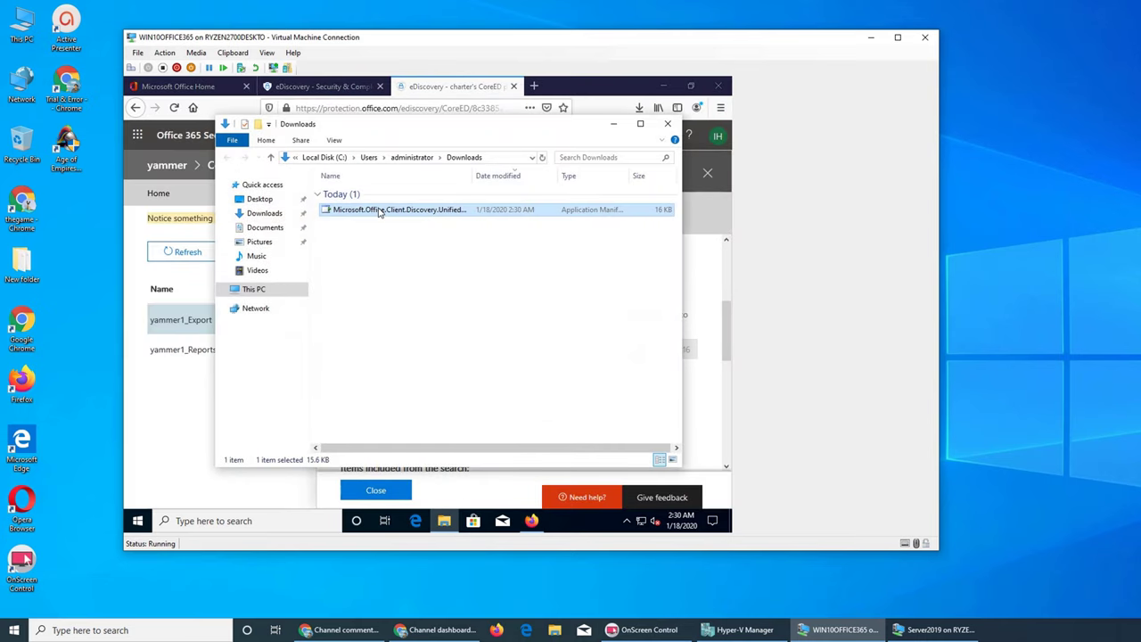
click(662, 86)
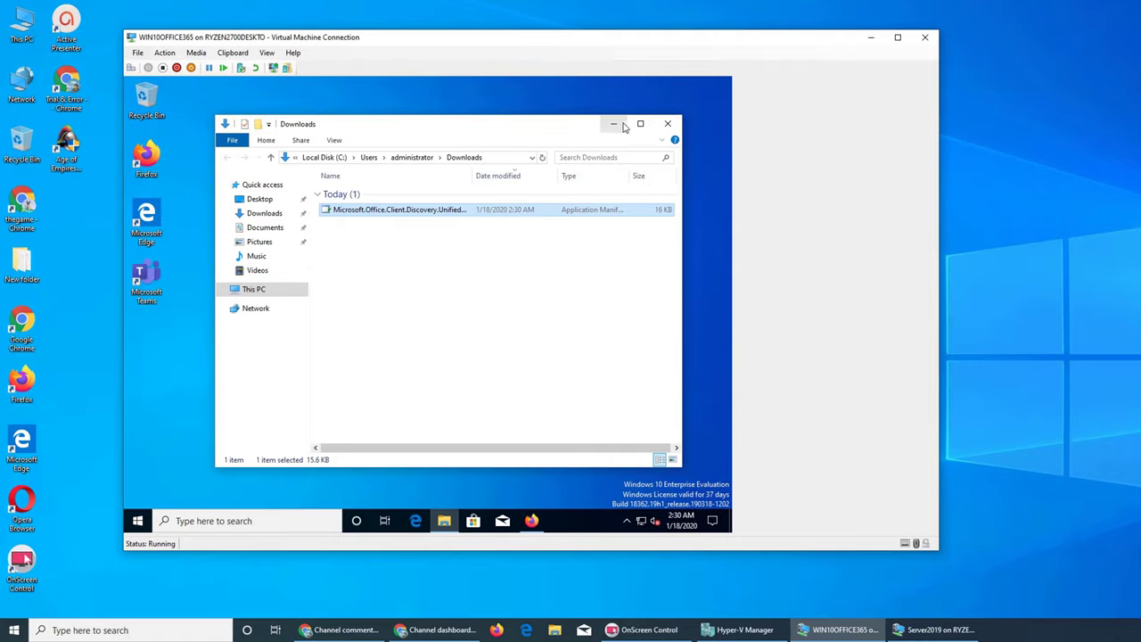
click(615, 126)
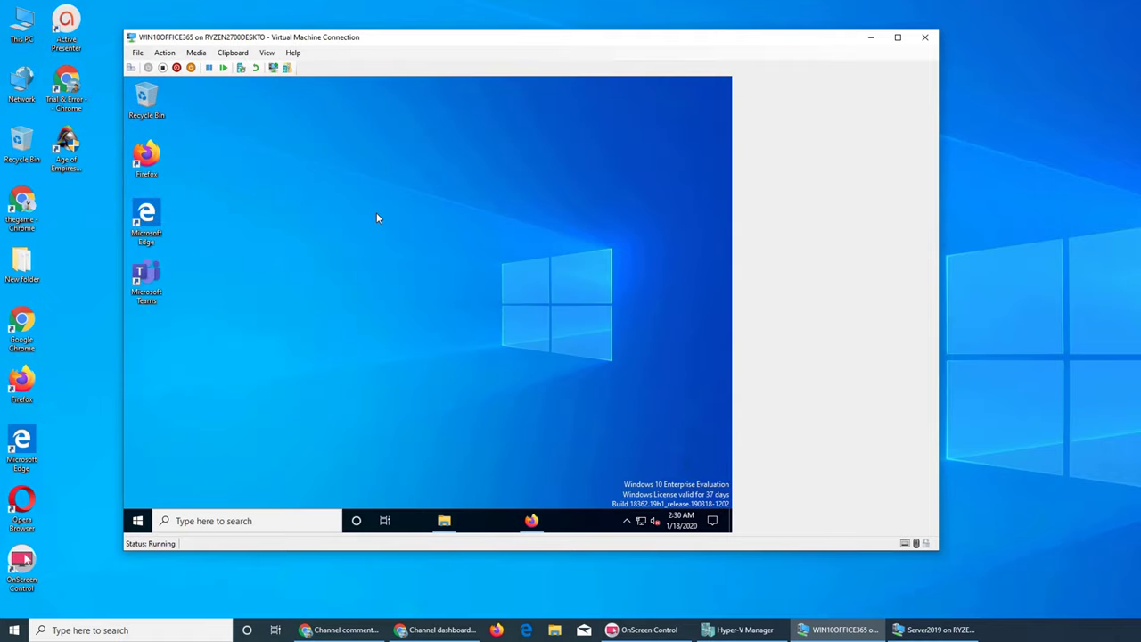
Step: Refresh the desktop and review the three running apps in Task Manager's detailed view
right_click(476, 290)
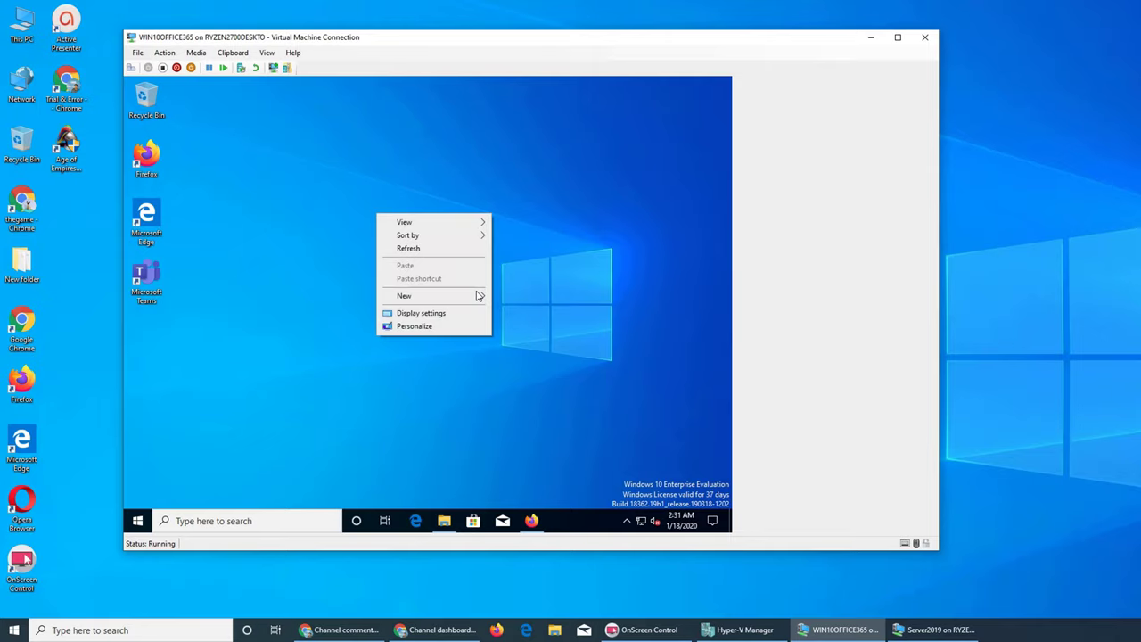
click(445, 247)
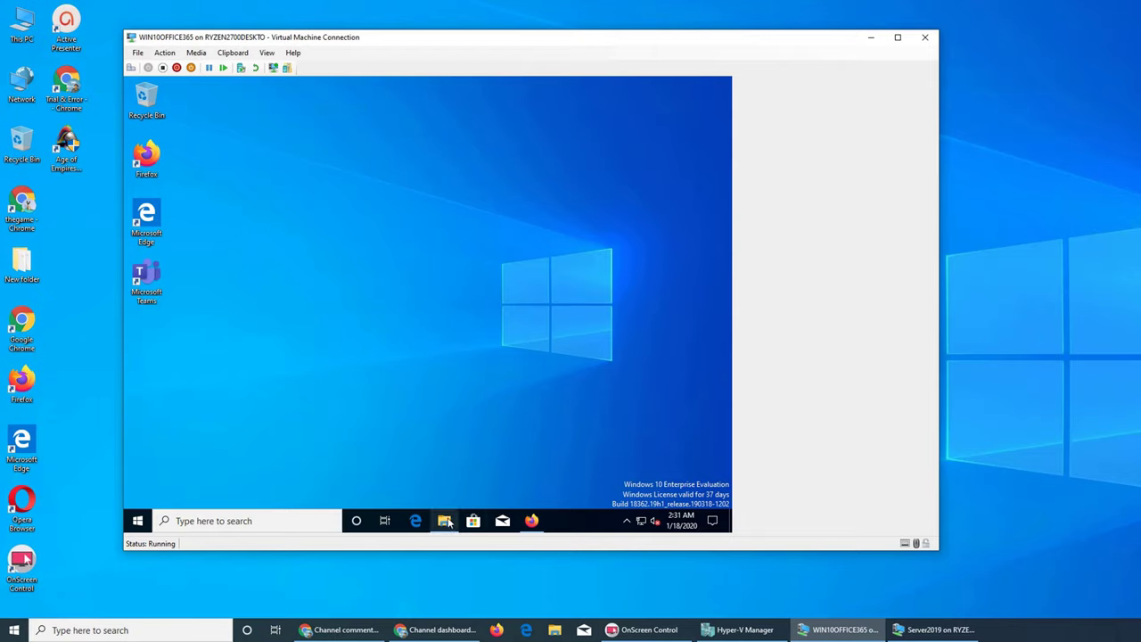
mouse_move(448, 523)
right_click(590, 518)
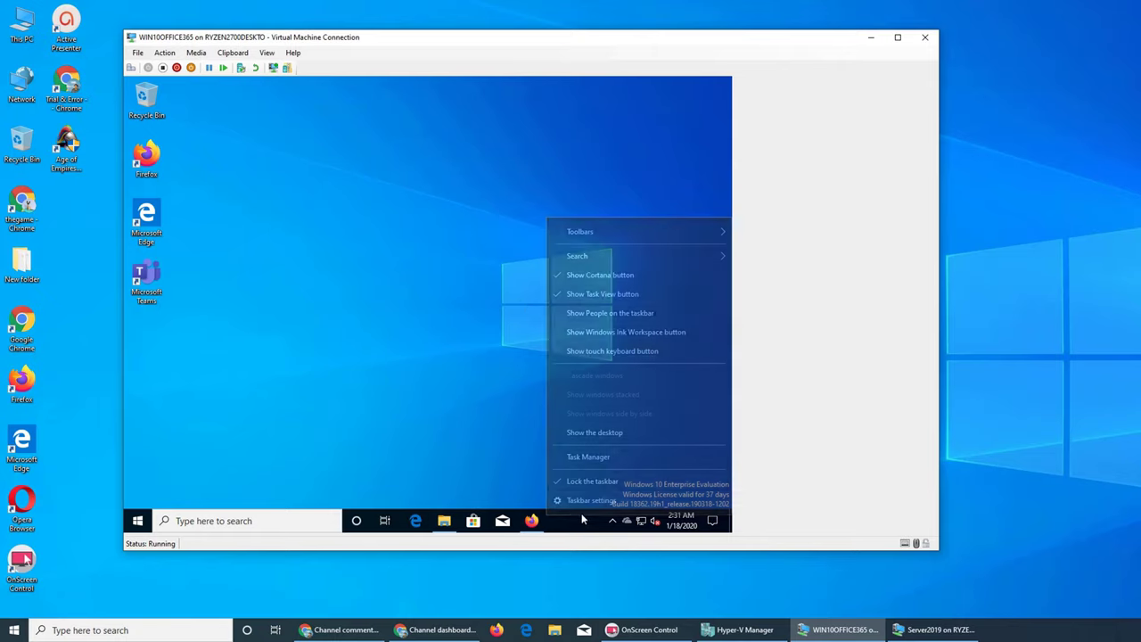
click(580, 457)
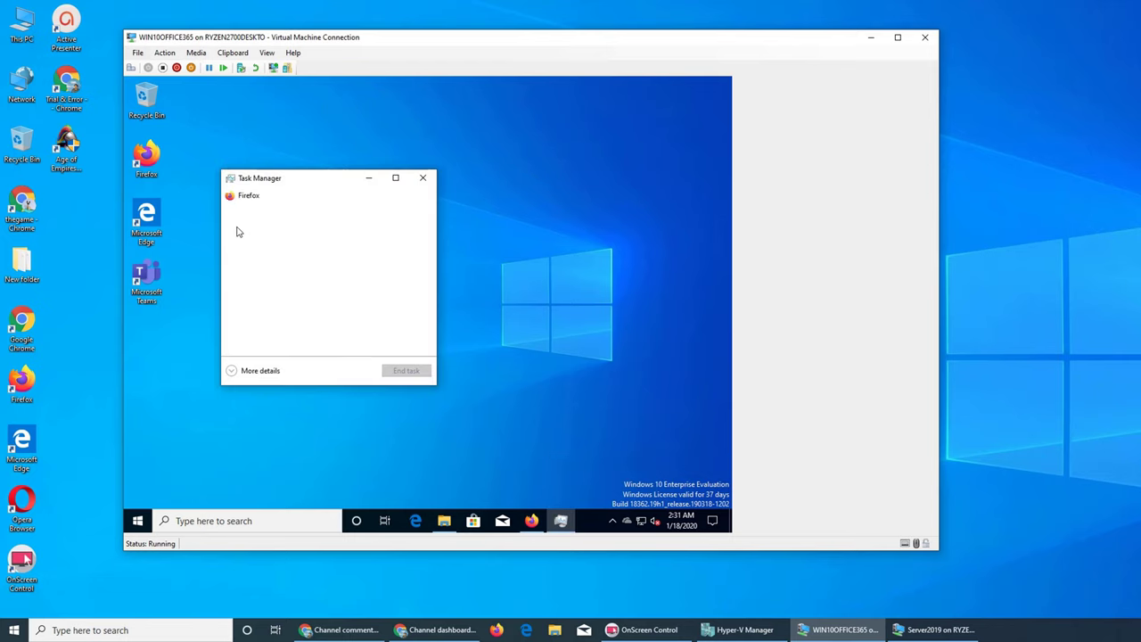
click(239, 370)
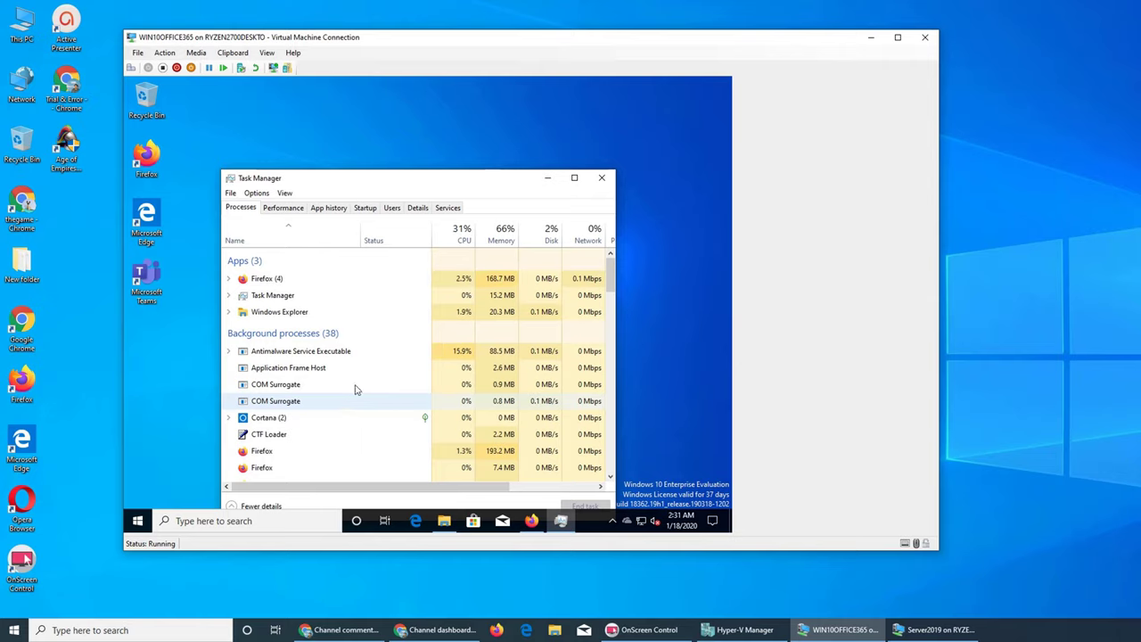
click(601, 178)
Step: Refresh the desktop and relaunch Task Manager from the taskbar
right_click(474, 225)
click(496, 262)
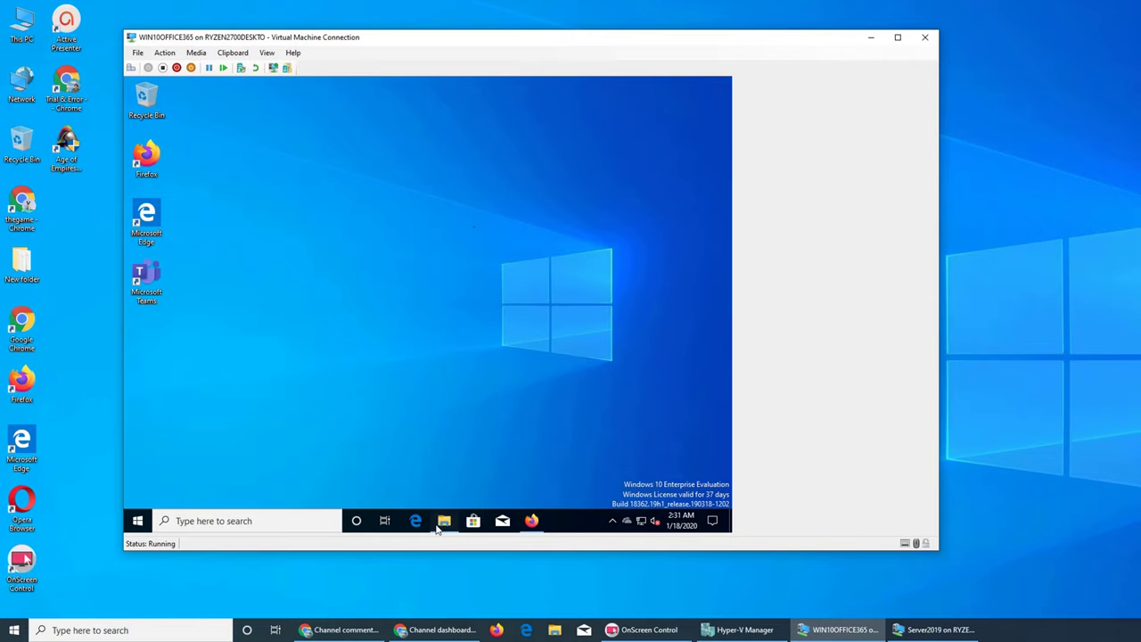
click(443, 521)
click(441, 526)
right_click(579, 525)
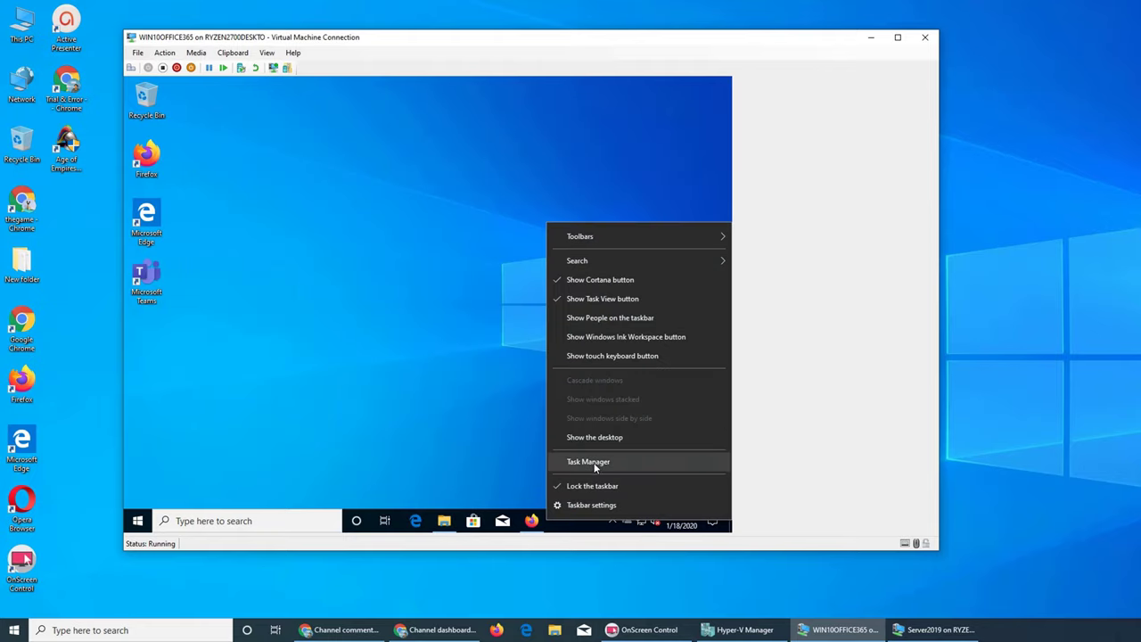
click(592, 461)
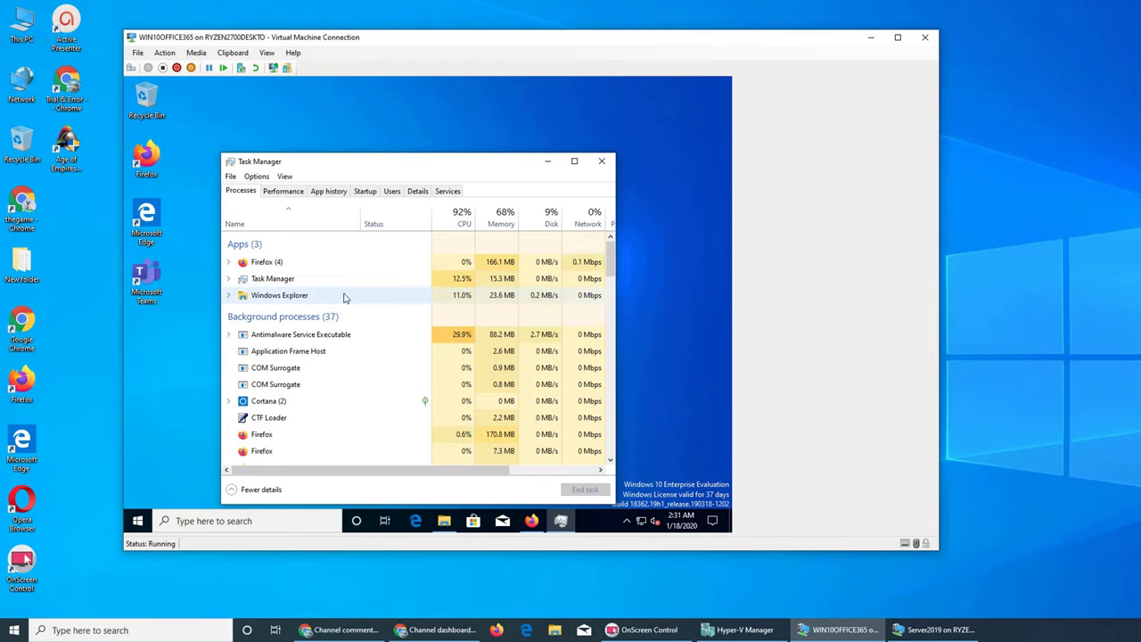
Step: Scroll through the background and 42 Windows processes, then close Task Manager
scroll(345, 298, down, 1)
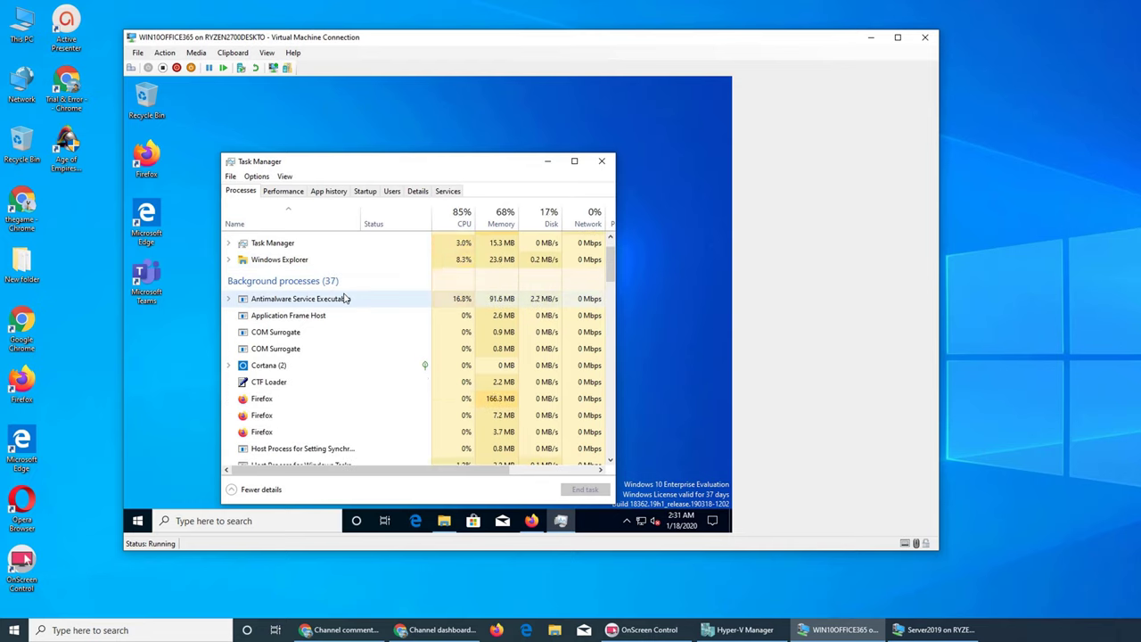
scroll(342, 300, down, 1)
scroll(342, 300, down, 3)
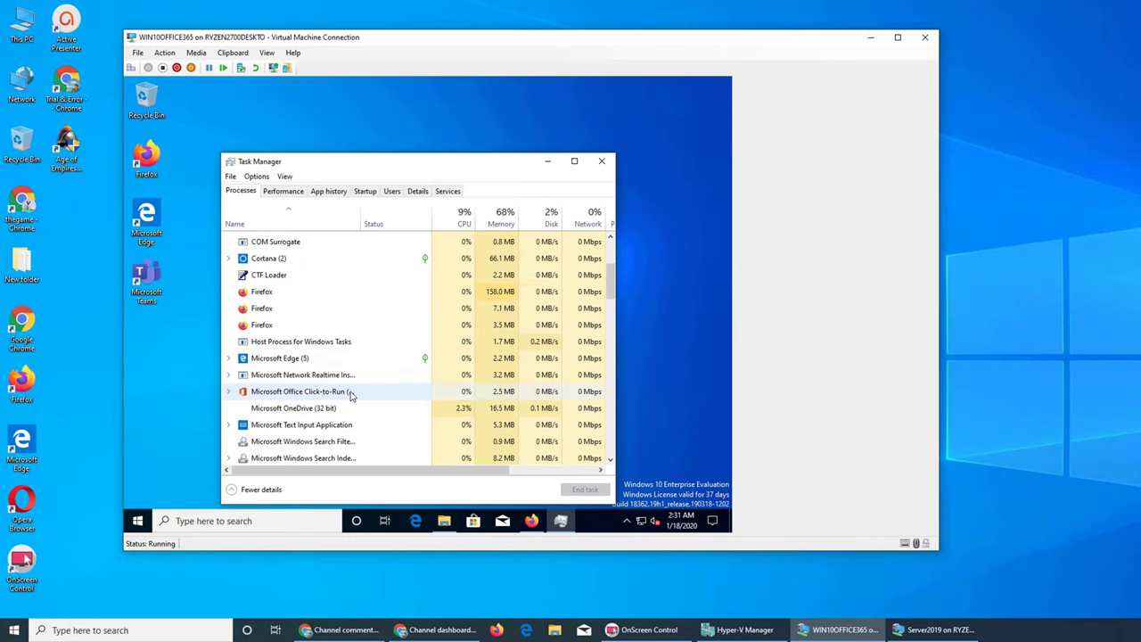
scroll(350, 395, down, 2)
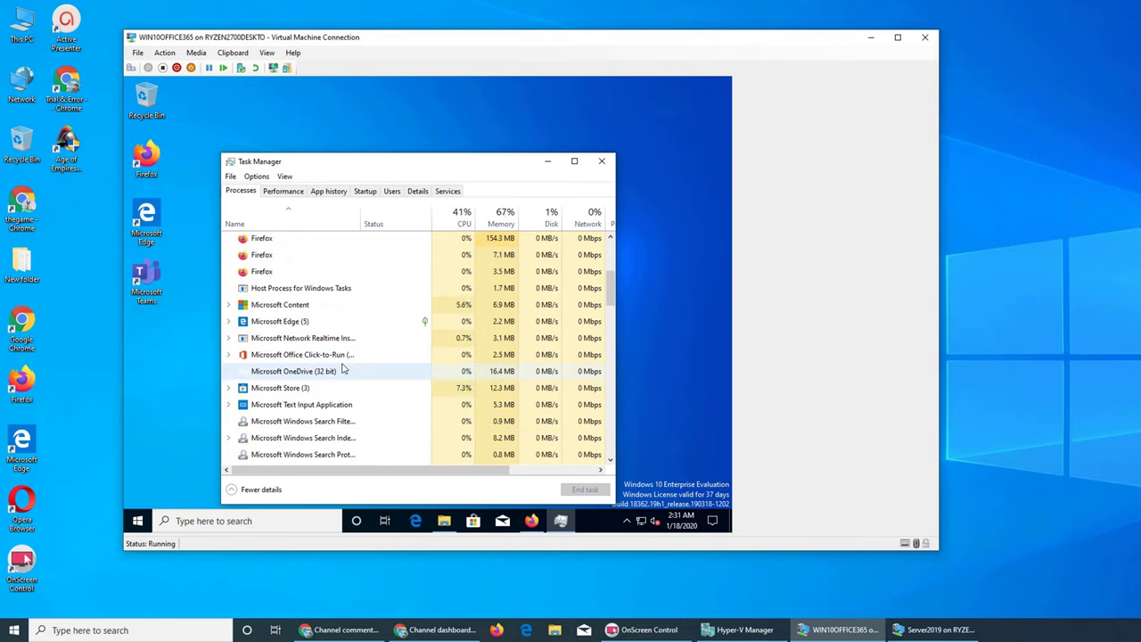
scroll(344, 369, down, 1)
scroll(343, 368, down, 1)
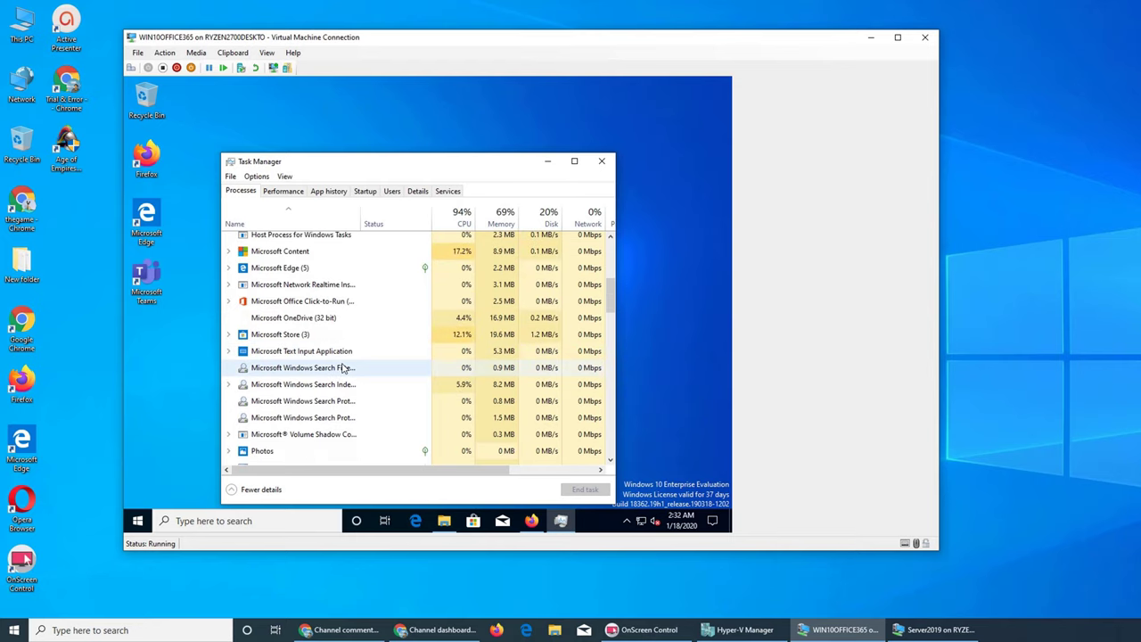
scroll(343, 368, down, 1)
scroll(343, 368, down, 4)
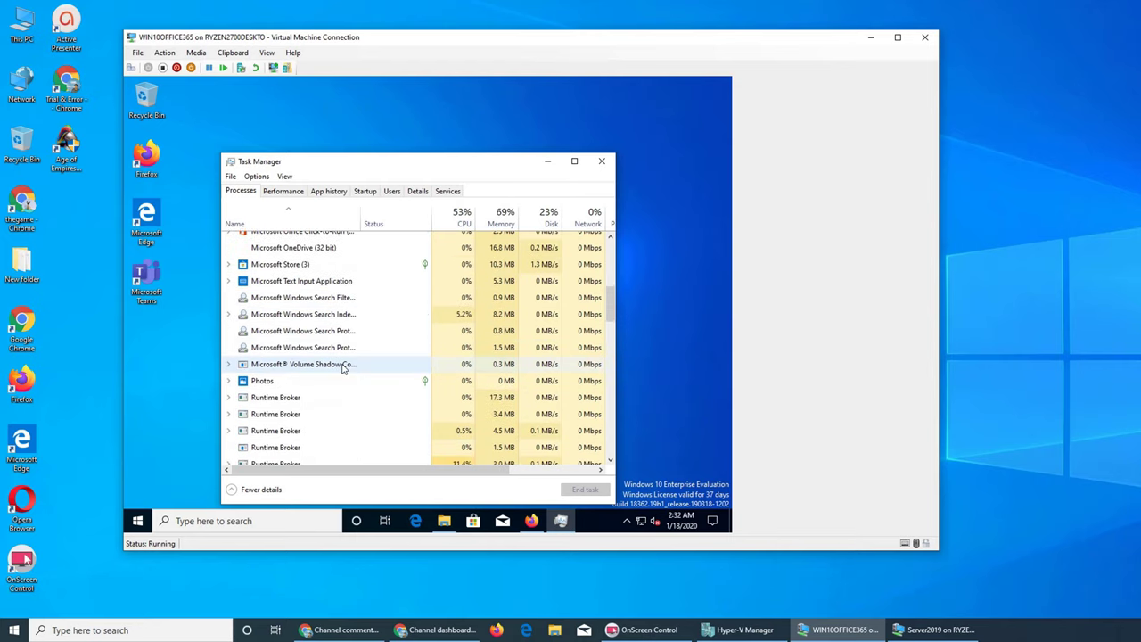
scroll(344, 368, down, 6)
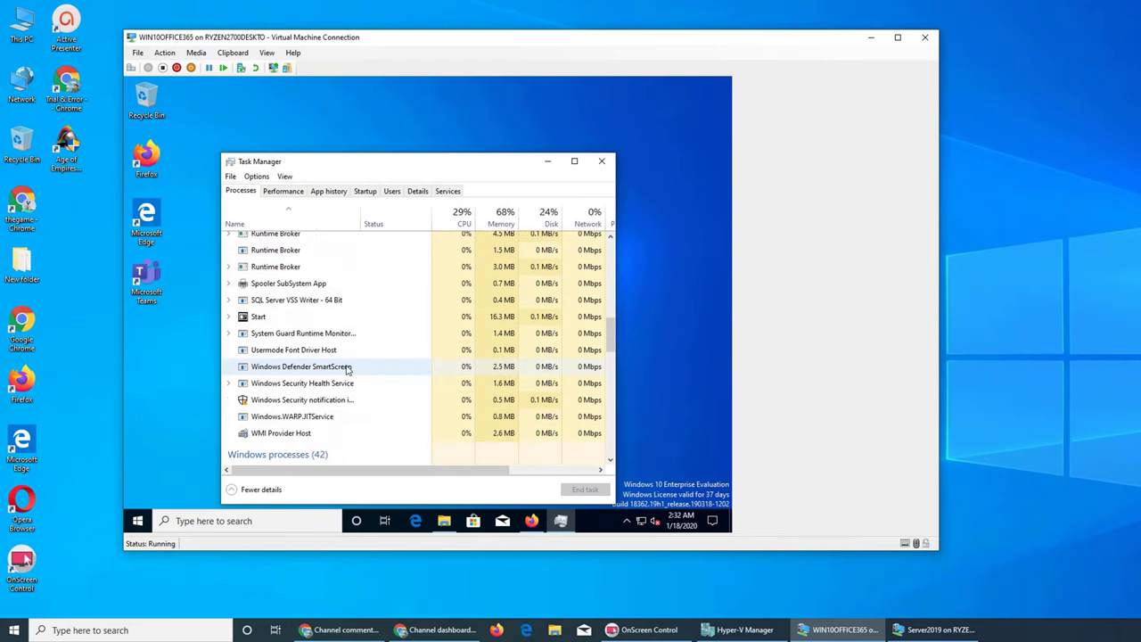
scroll(347, 370, down, 5)
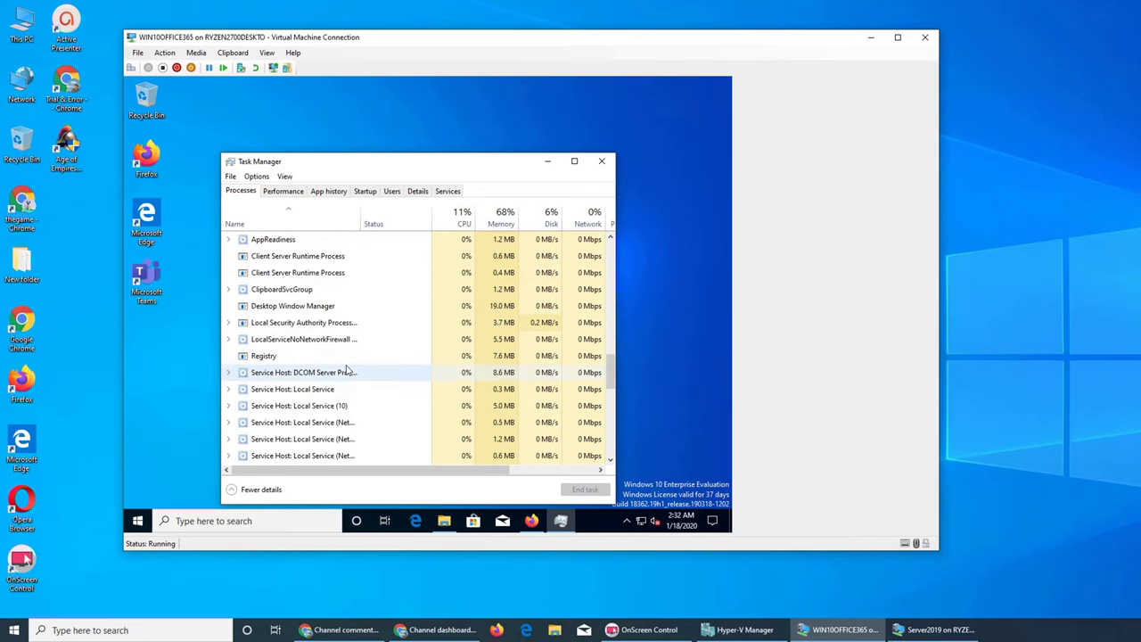
scroll(348, 370, up, 2)
scroll(347, 370, up, 2)
scroll(347, 371, down, 8)
scroll(349, 369, down, 2)
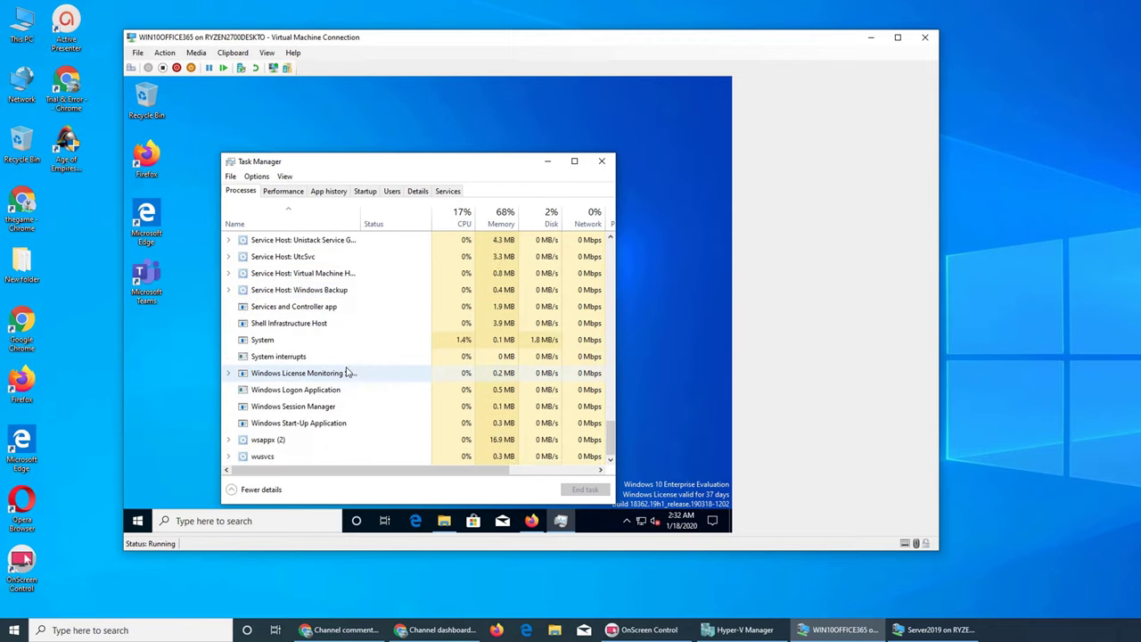
click(597, 165)
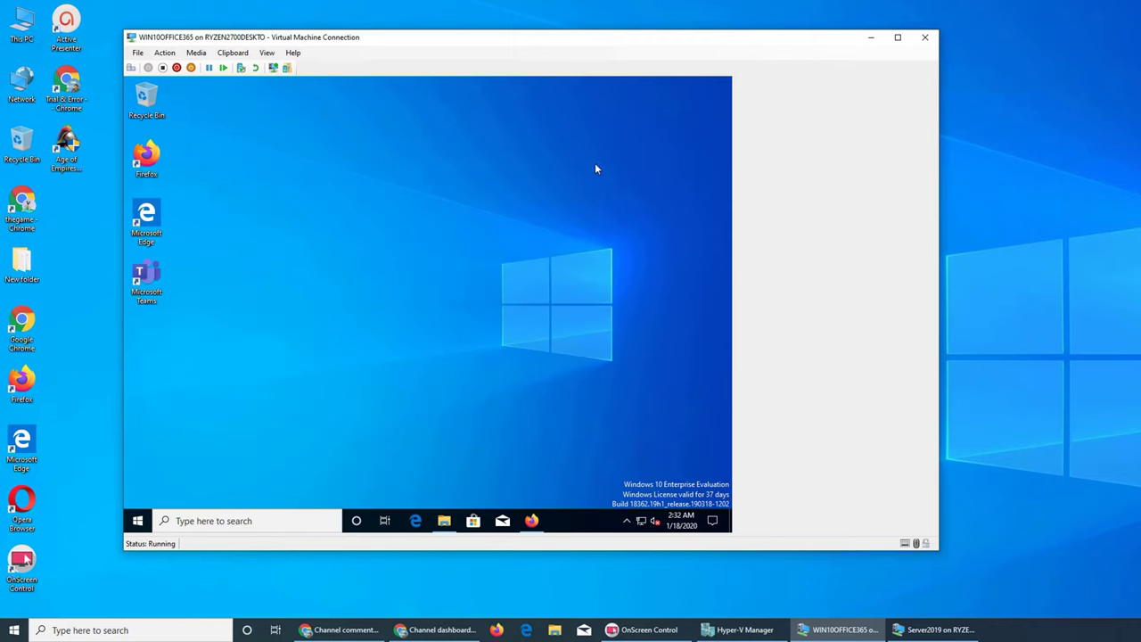
Step: Open the Downloads folder in File Explorer
right_click(464, 208)
click(496, 459)
click(444, 521)
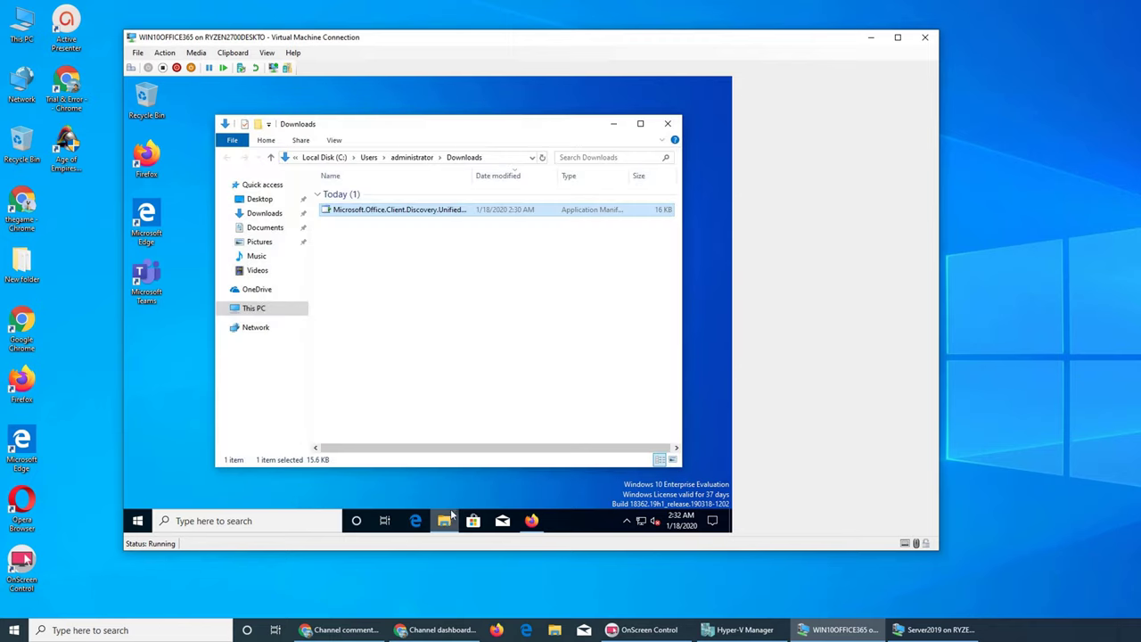
Step: Select the export tool manifest file, view its context options, then close the Downloads window
click(347, 210)
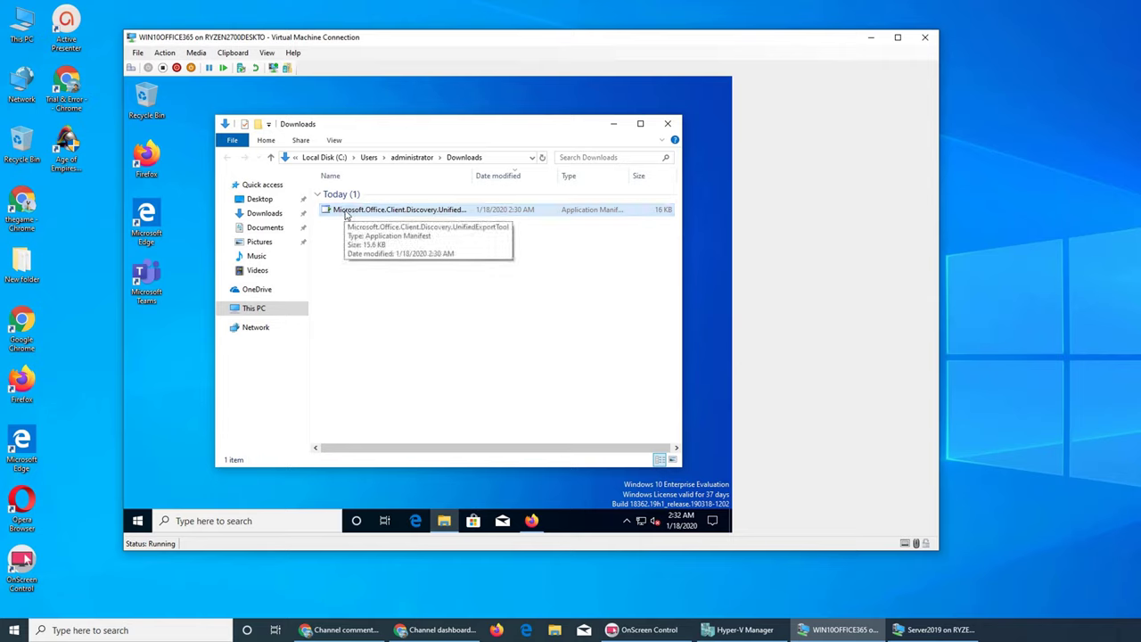
click(335, 214)
right_click(334, 212)
click(375, 217)
click(613, 126)
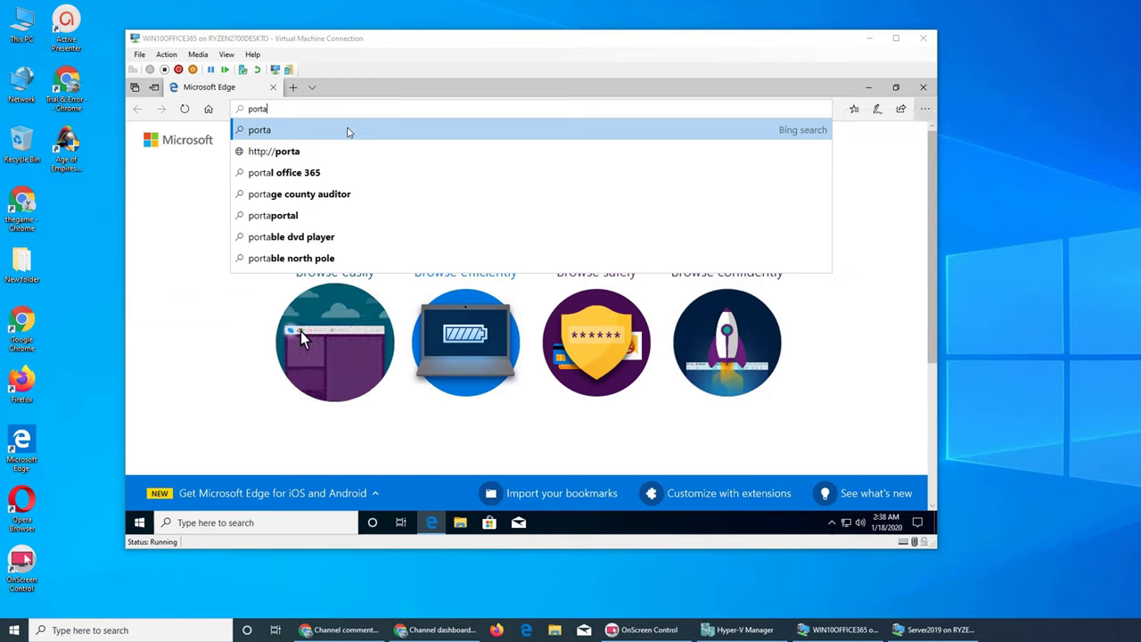
Step: Search Bing for 'portal office 365' and follow the Sign in to Office 365 result
click(297, 103)
click(300, 110)
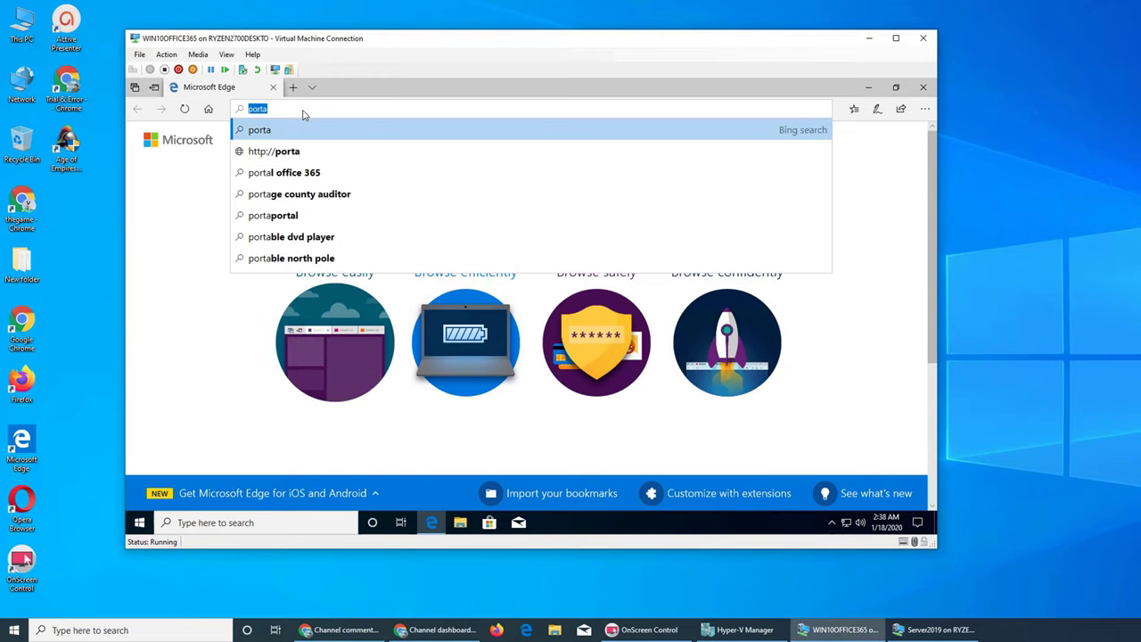
click(327, 175)
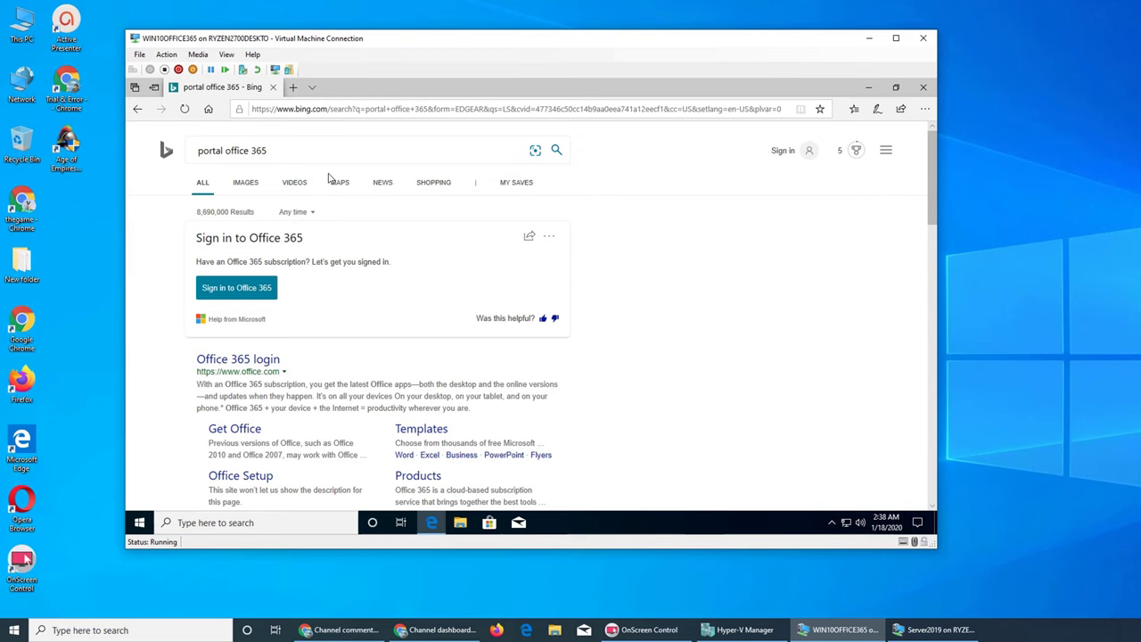
click(266, 290)
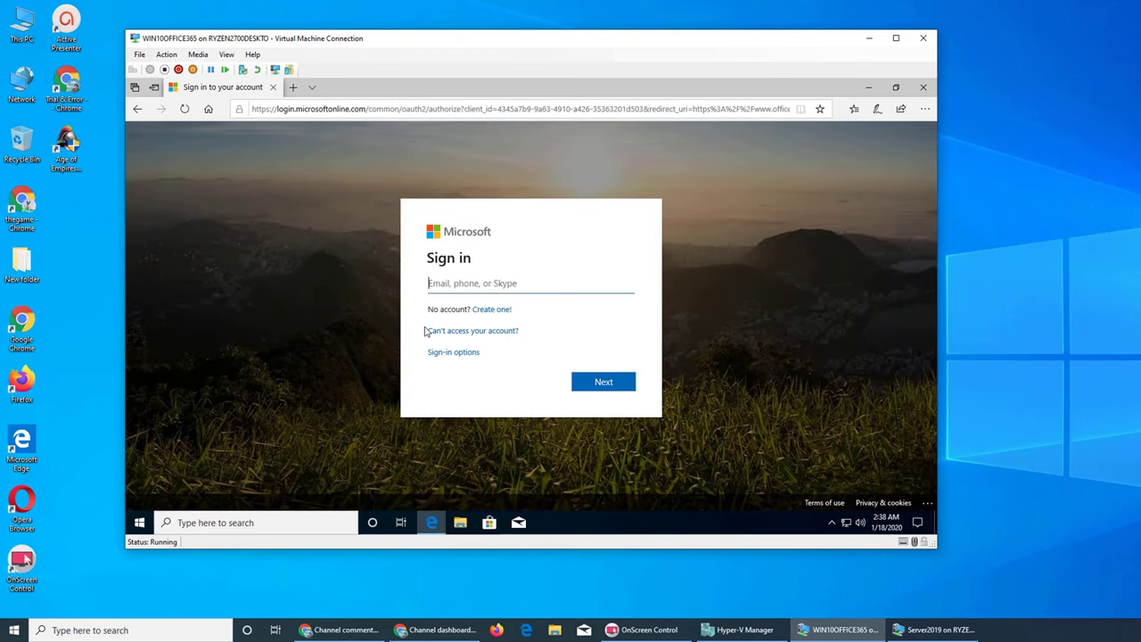
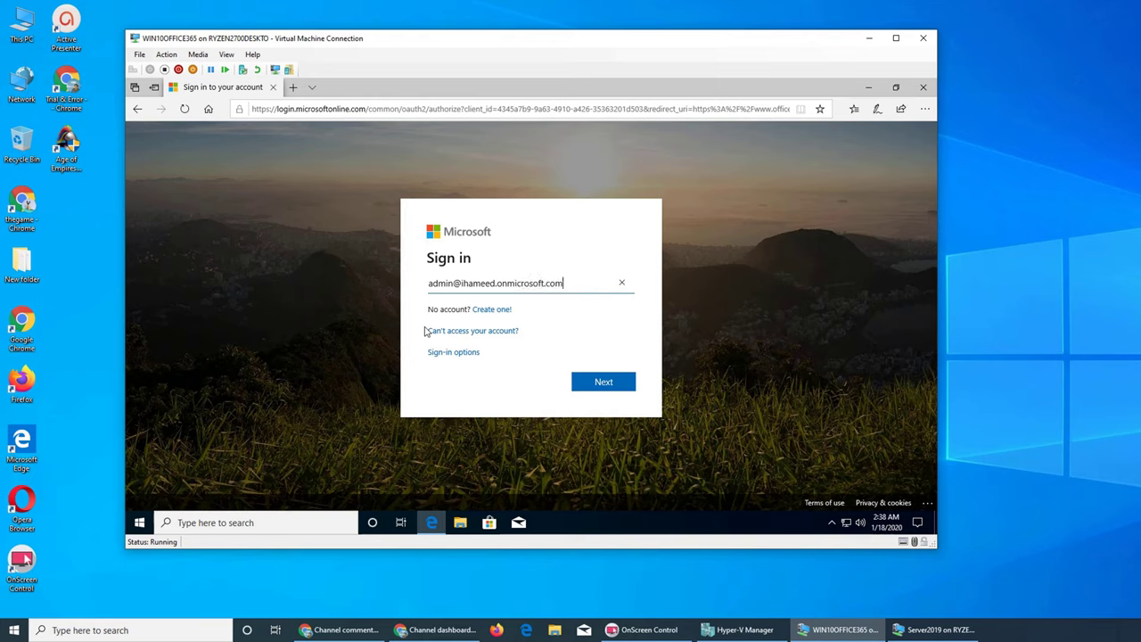
Step: Sign in with the admin account's e-mail and password, saving the password and staying signed in
key(Return)
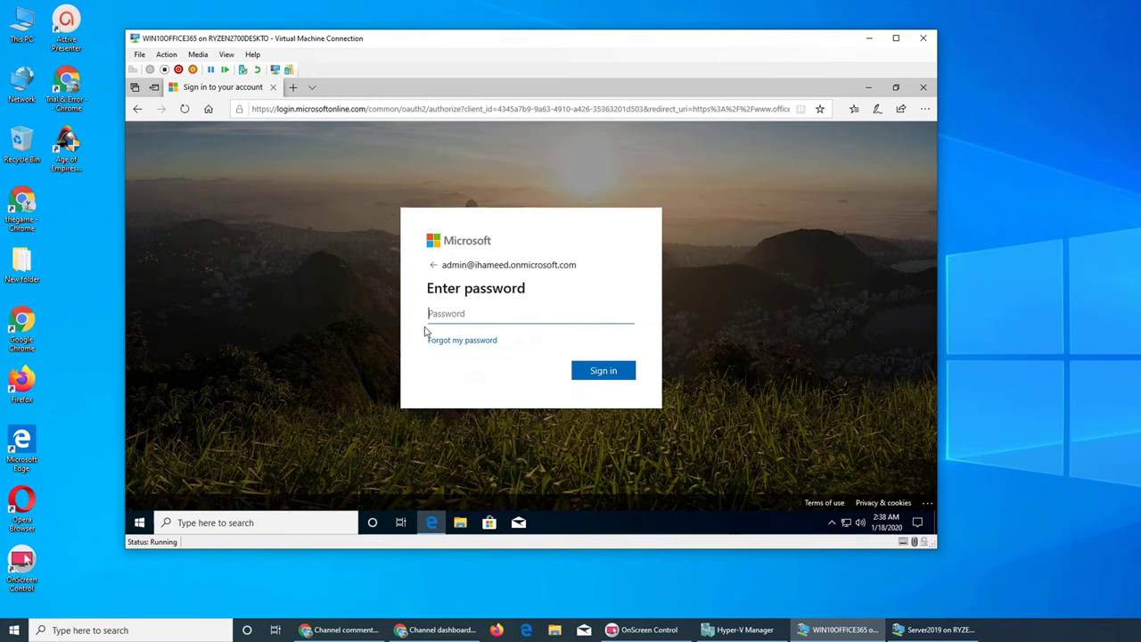
text(•••••••)
key(ctrl+a)
key(BackSpace)
text(•••)
key(Return)
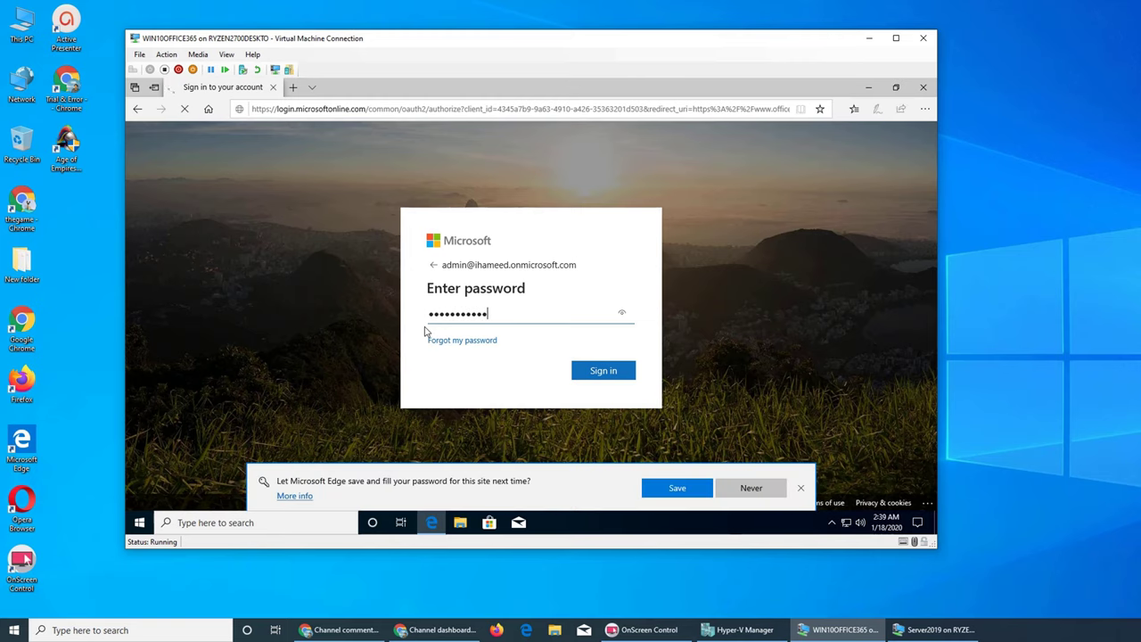
click(677, 491)
click(602, 382)
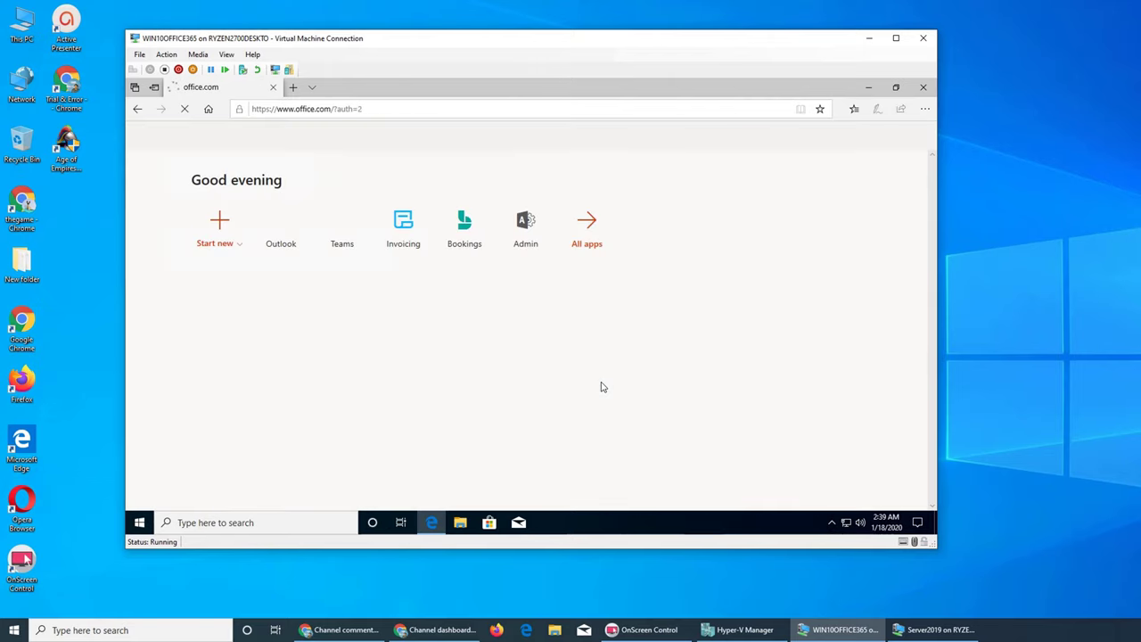
Step: Open the Microsoft 365 admin center's All admin centers page, then enter protection.office.com as the address
click(525, 234)
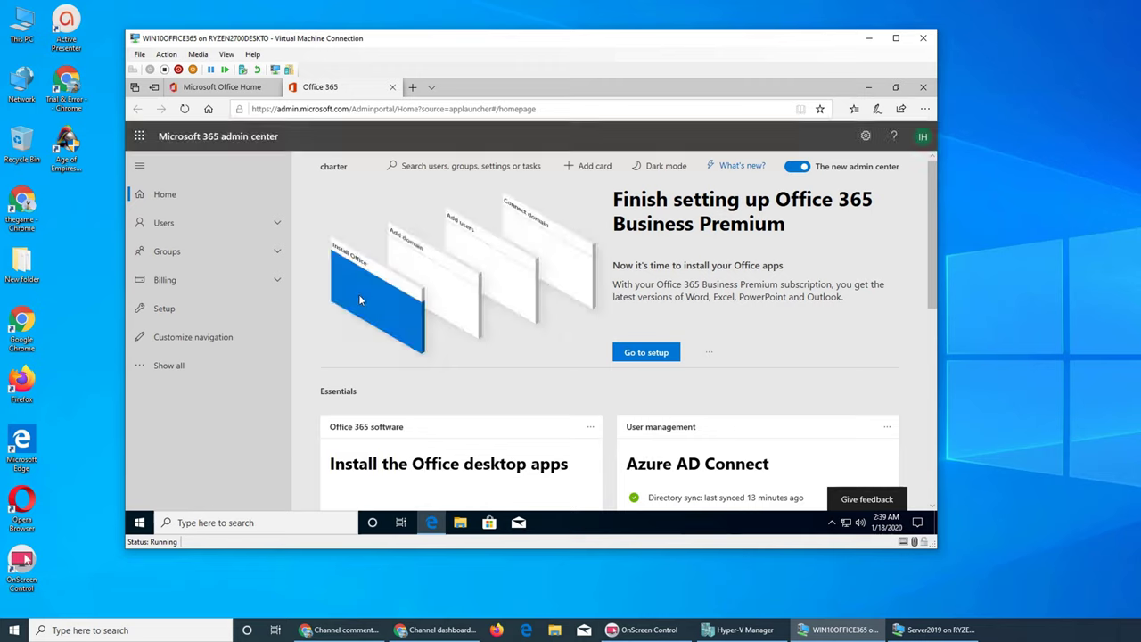
click(171, 367)
scroll(214, 367, down, 5)
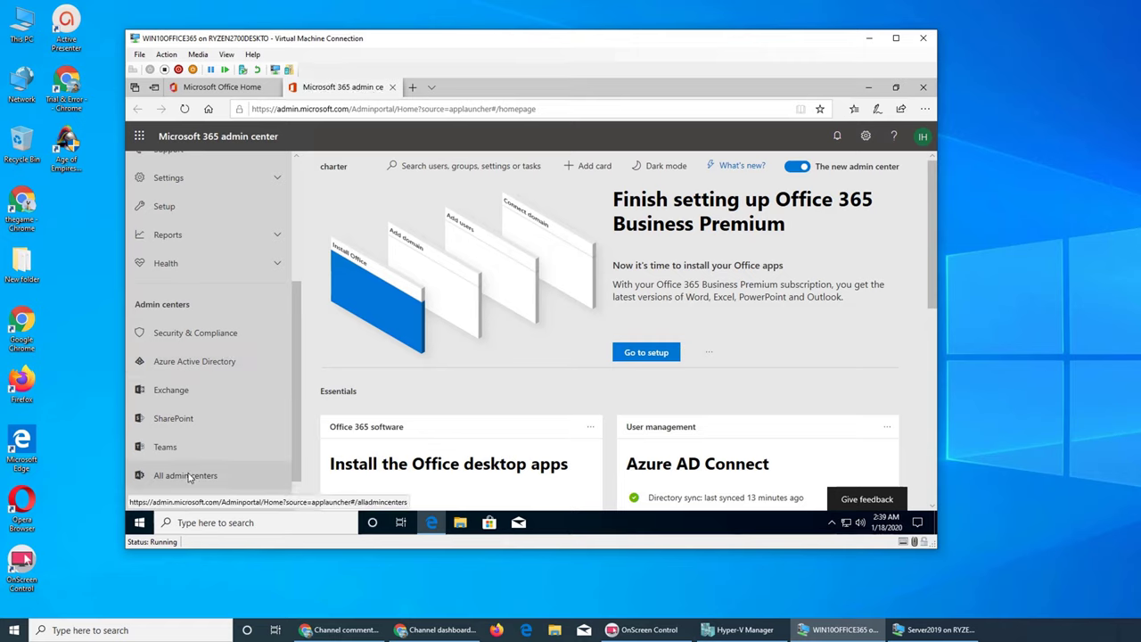
click(185, 476)
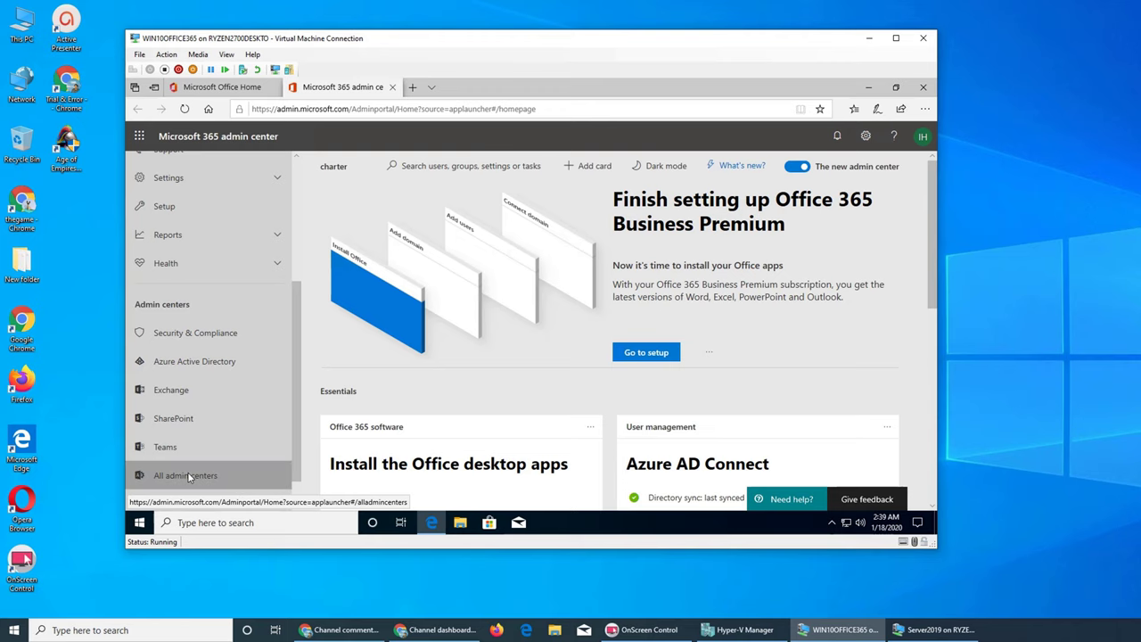
click(467, 111)
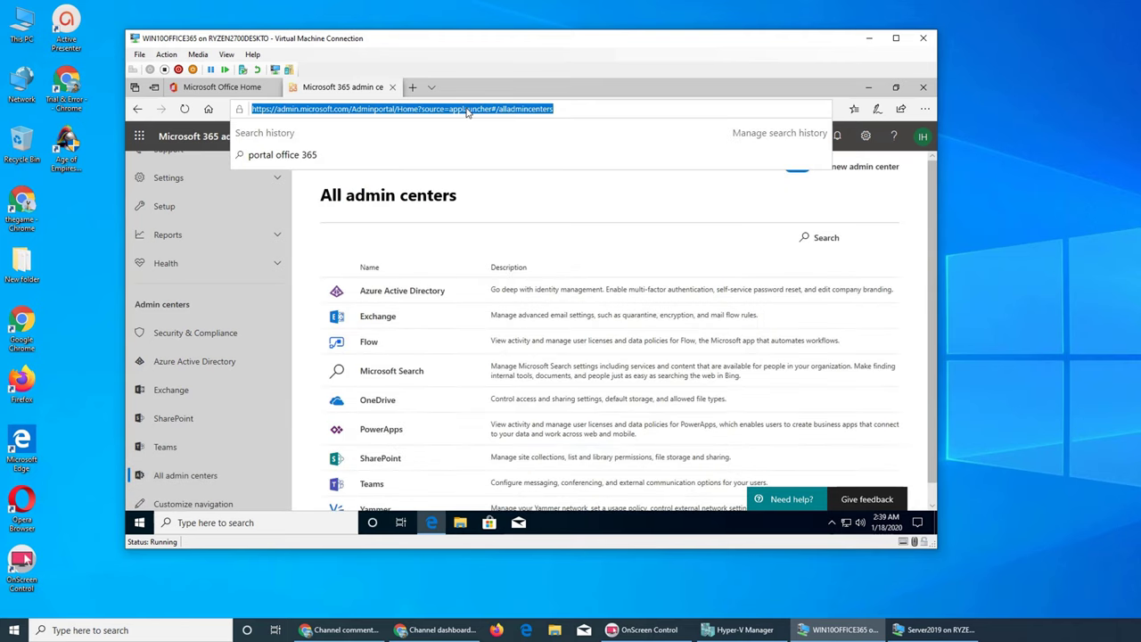
text(protection.off)
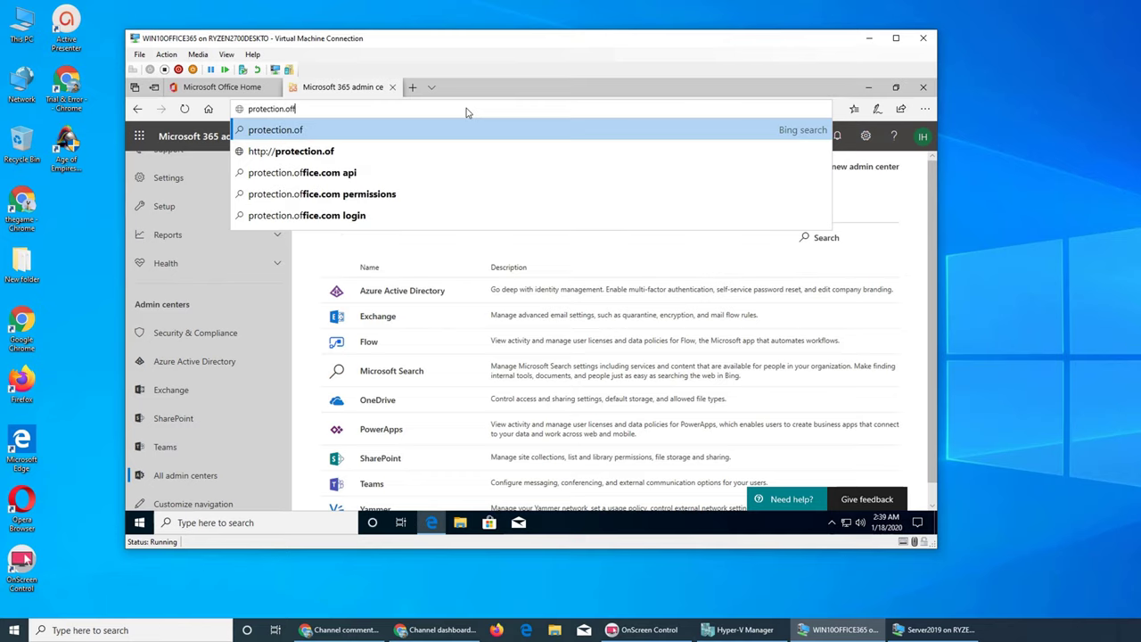
text(ice.com)
Step: Load protection.office.com and open the yammer case from eDiscovery > eDiscovery
key(Return)
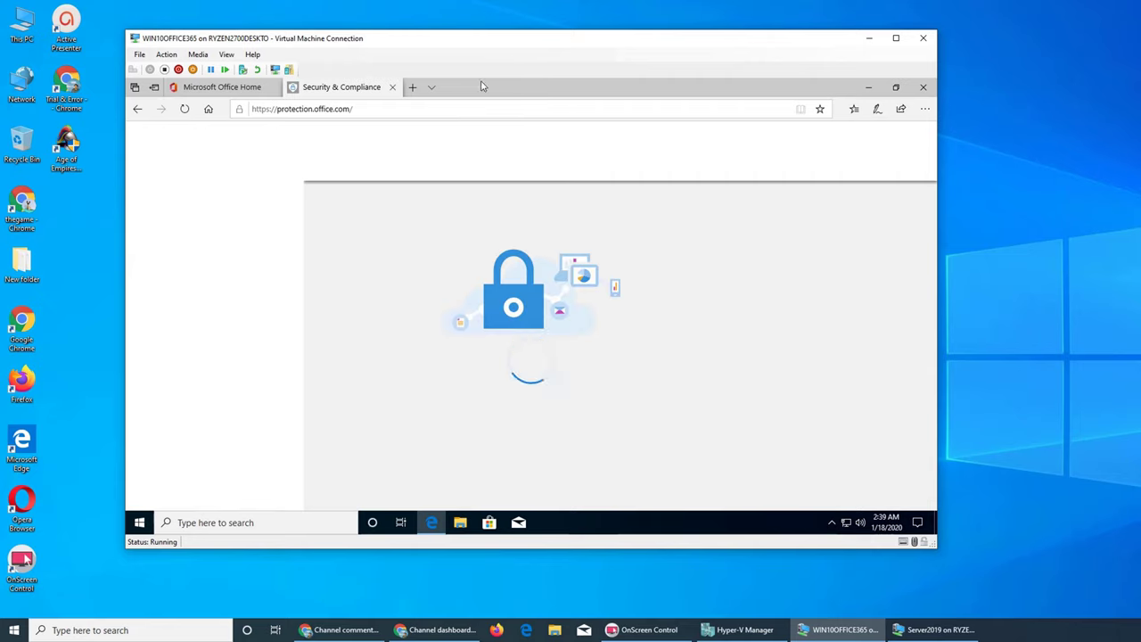
drag(500, 34, 510, 5)
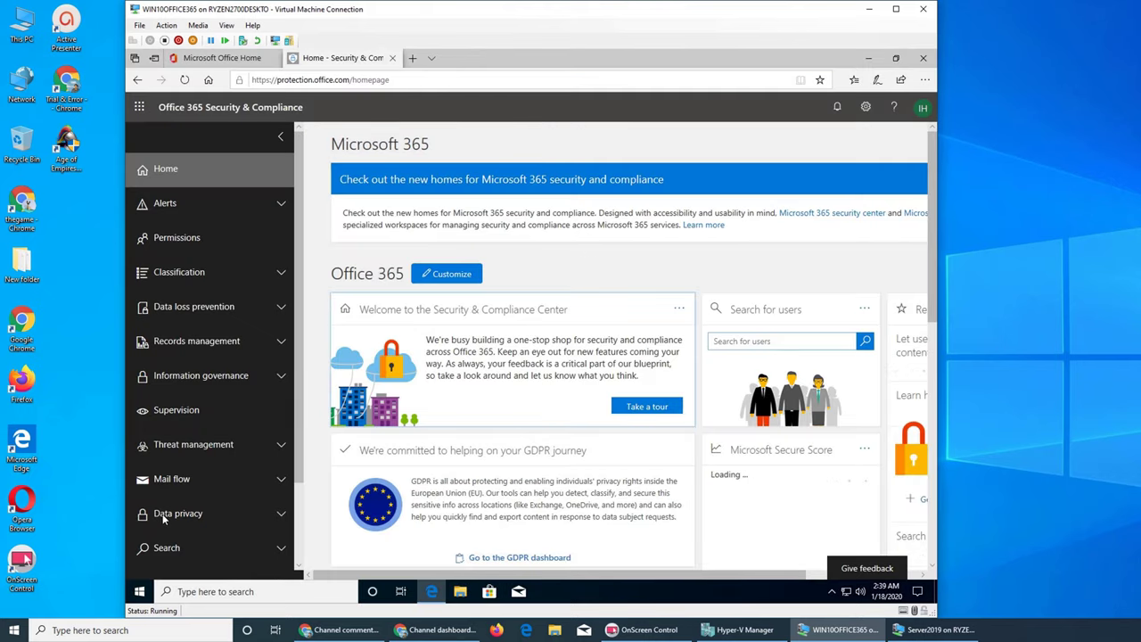
scroll(178, 517, down, 1)
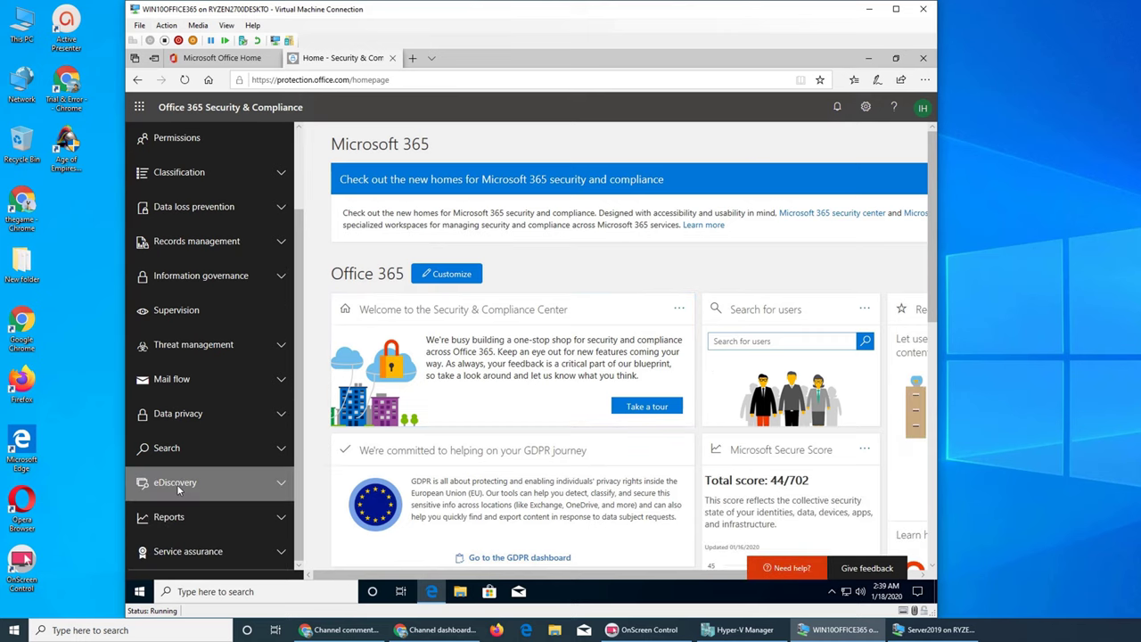
click(177, 484)
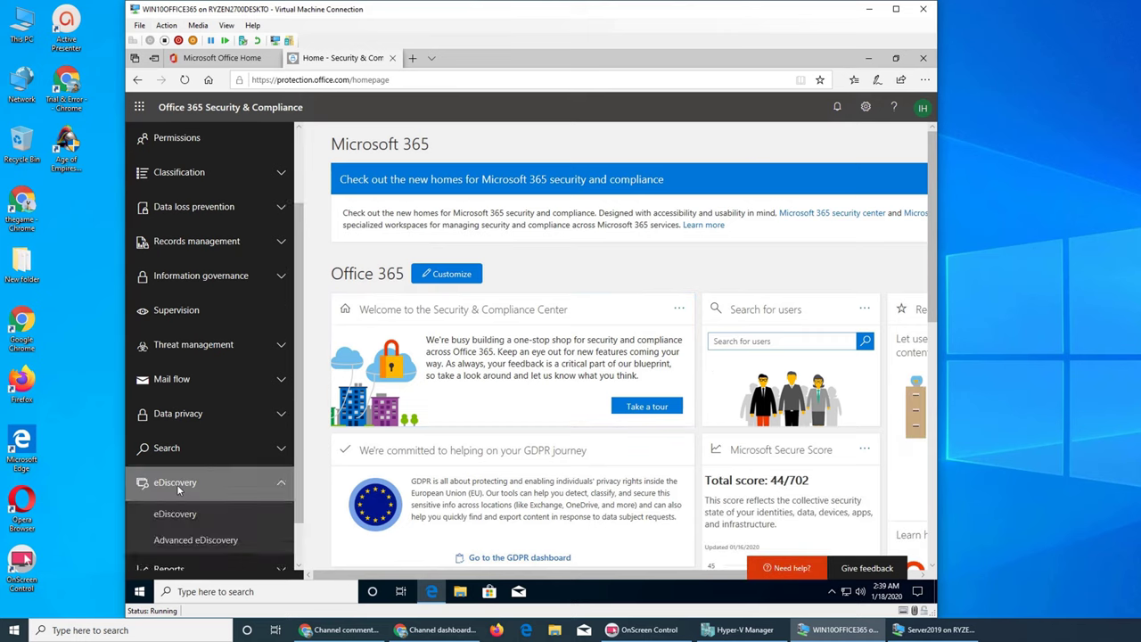
click(174, 514)
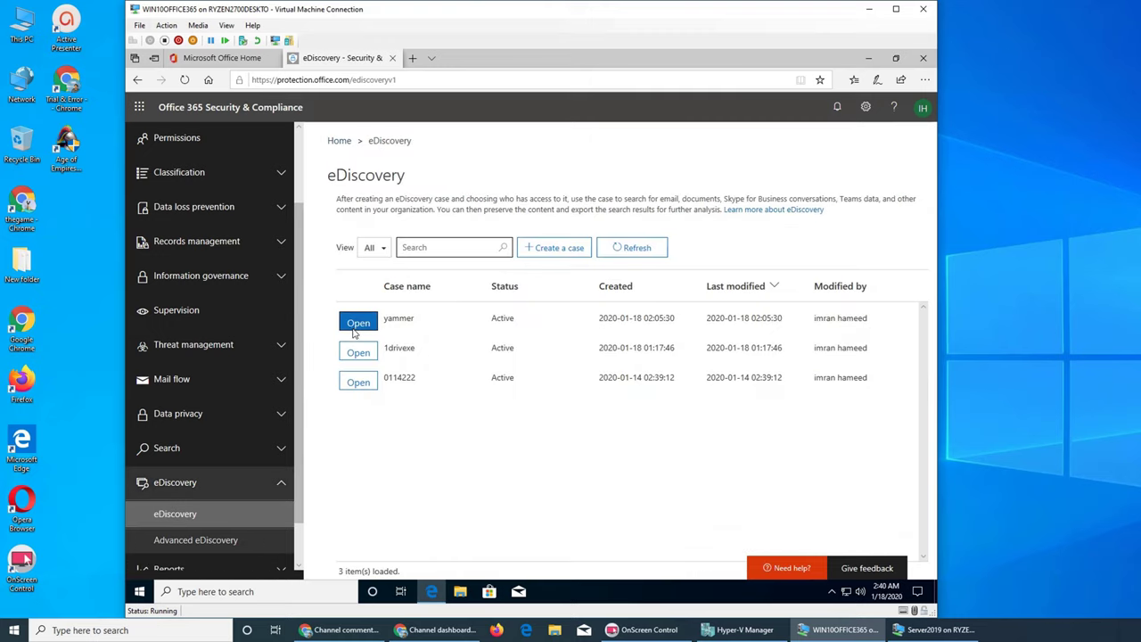
click(356, 330)
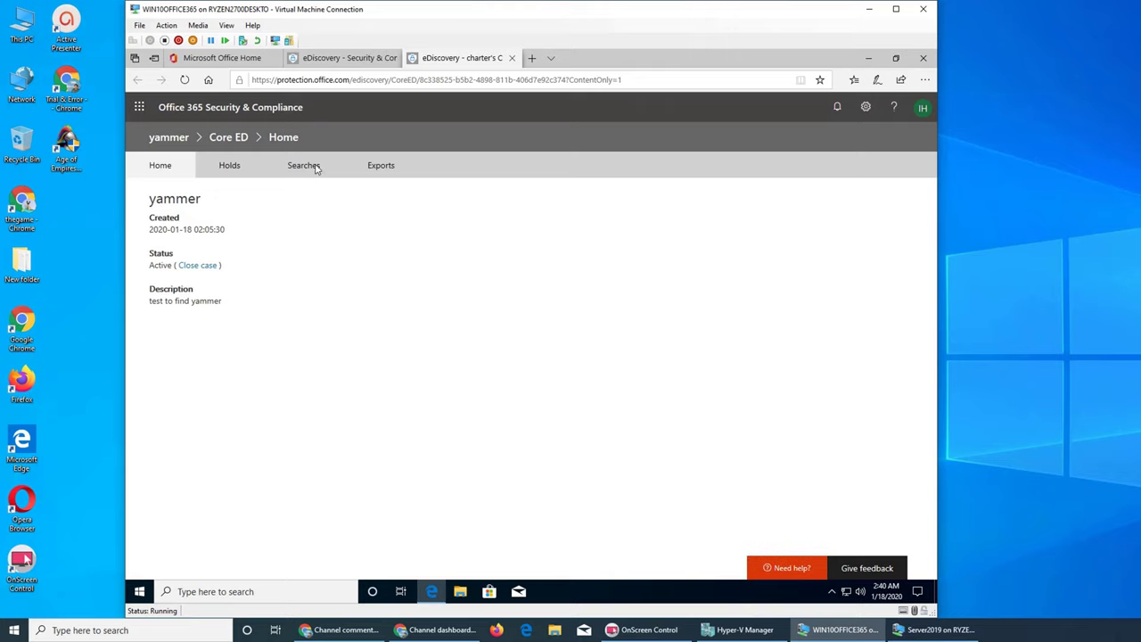
Step: Refresh the case's Exports list and download the results of yammer1_Export
click(380, 165)
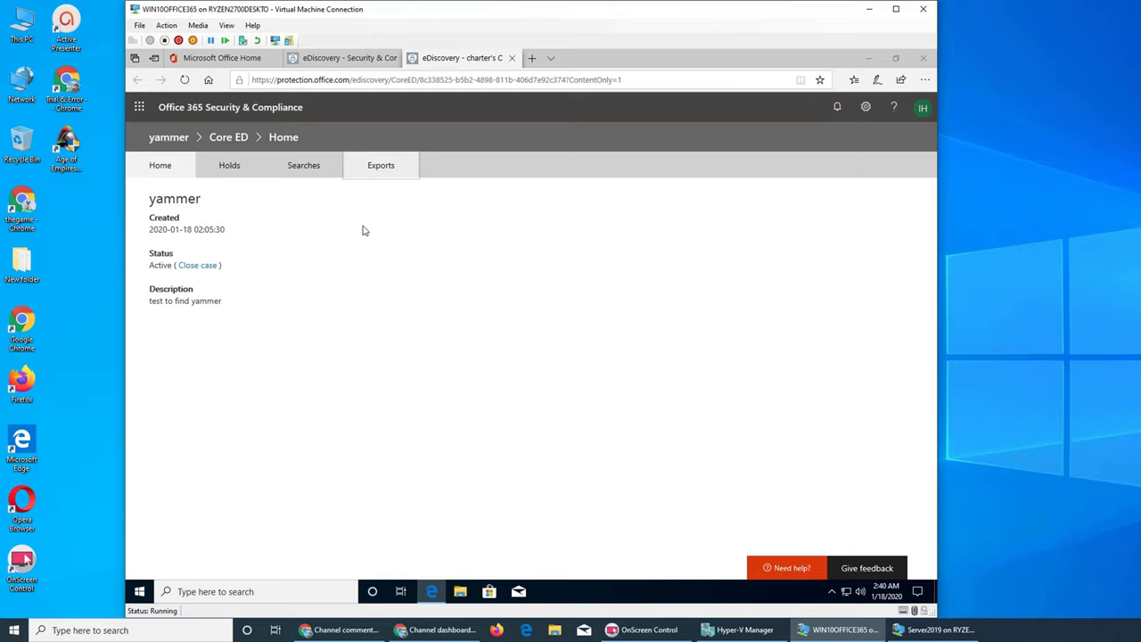
click(381, 165)
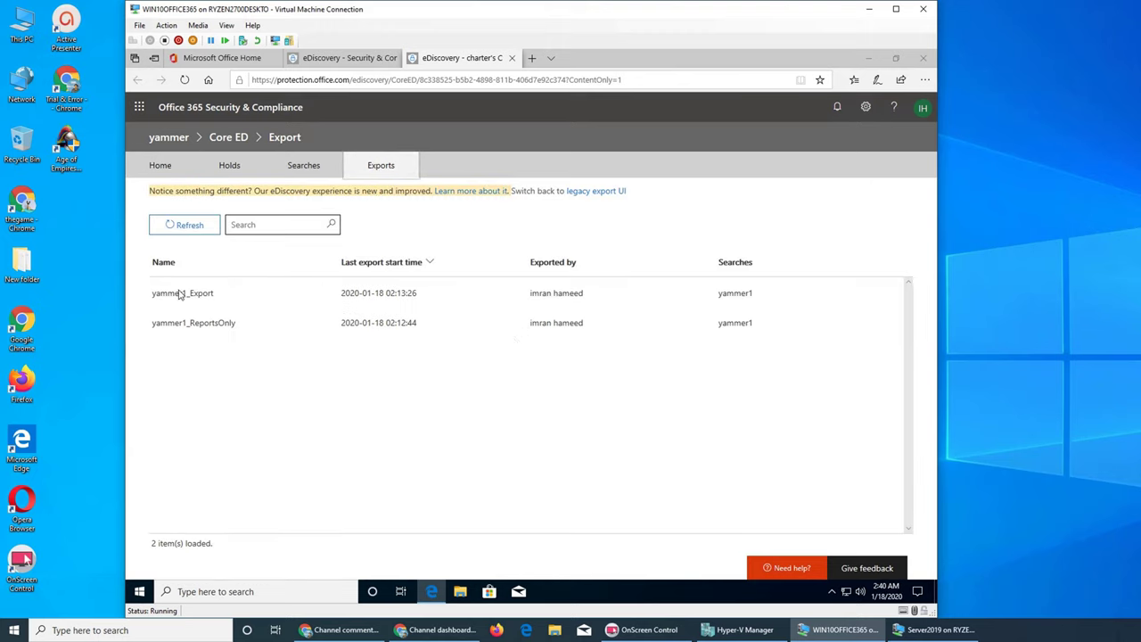
click(181, 294)
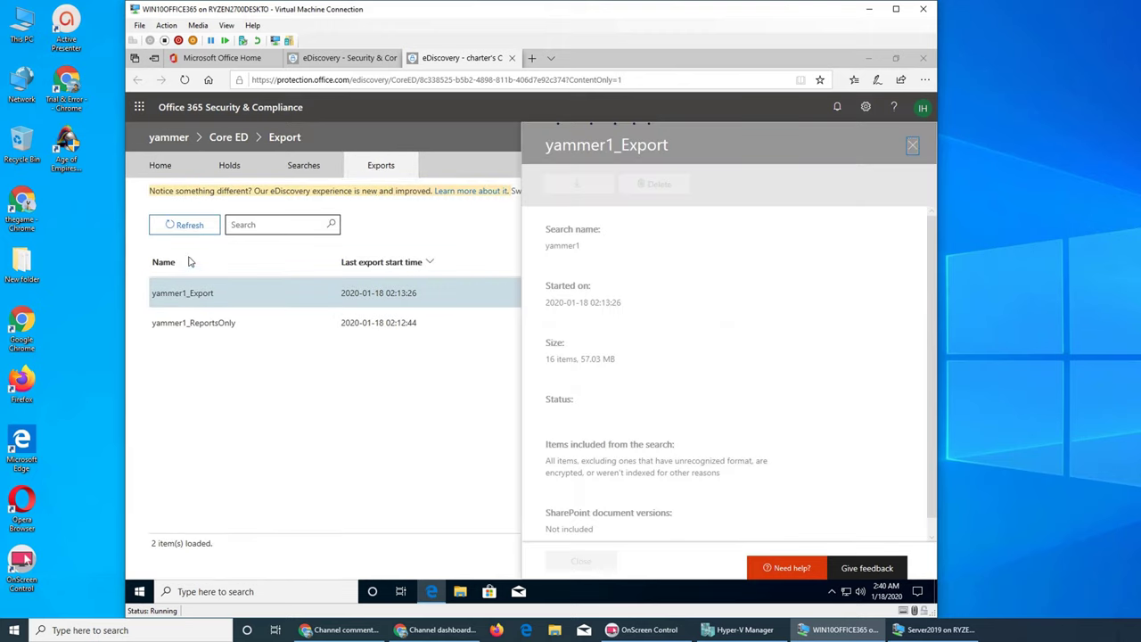
click(912, 145)
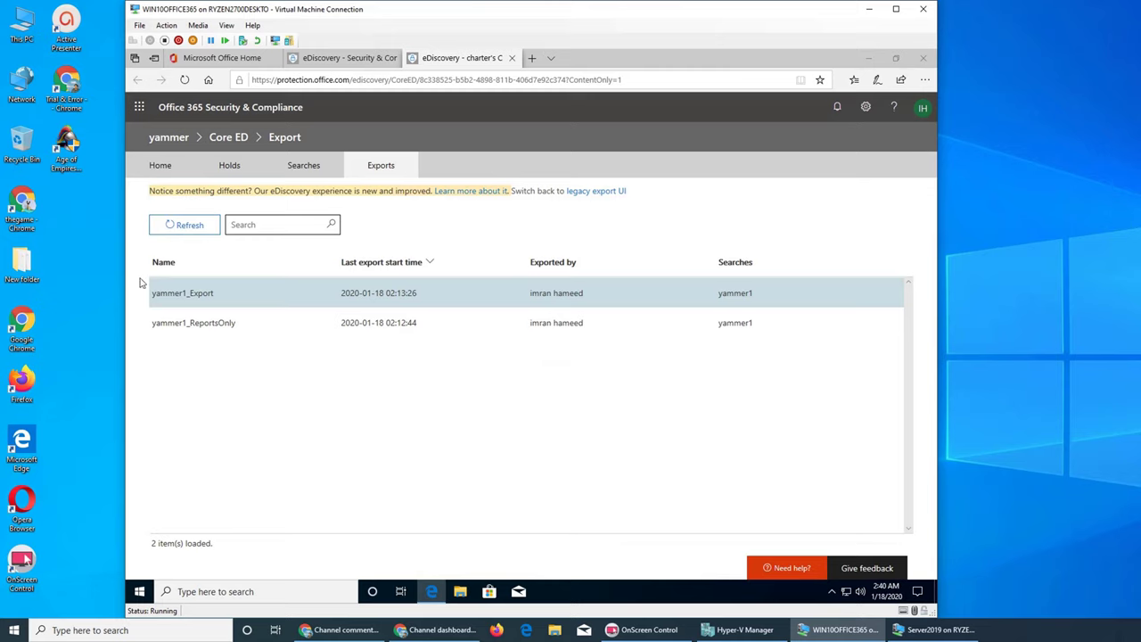
click(197, 226)
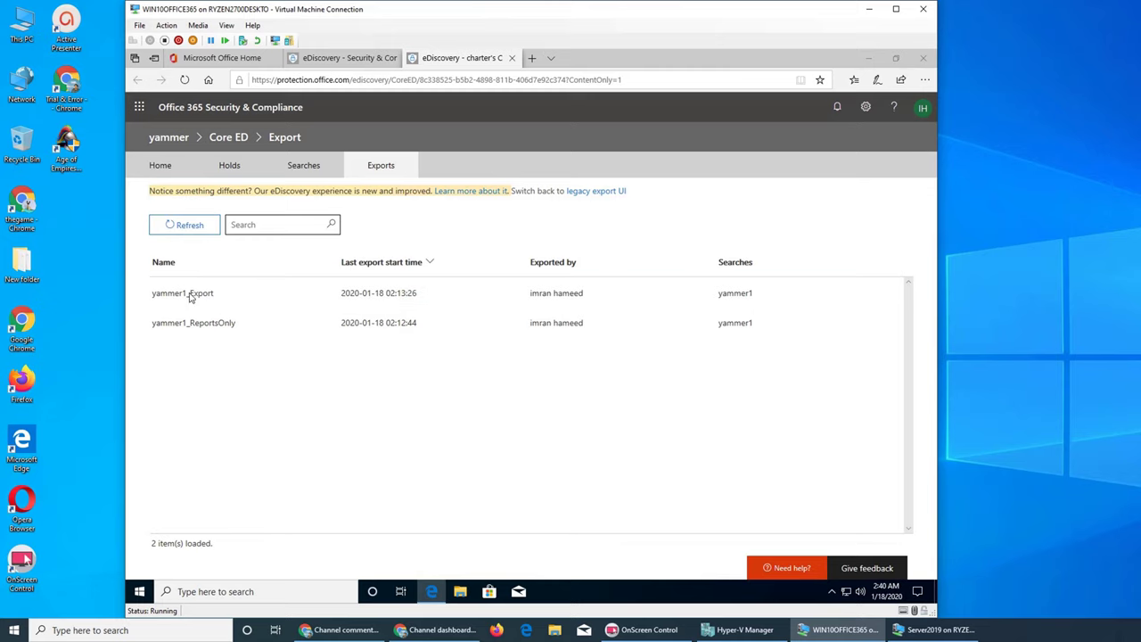
click(190, 296)
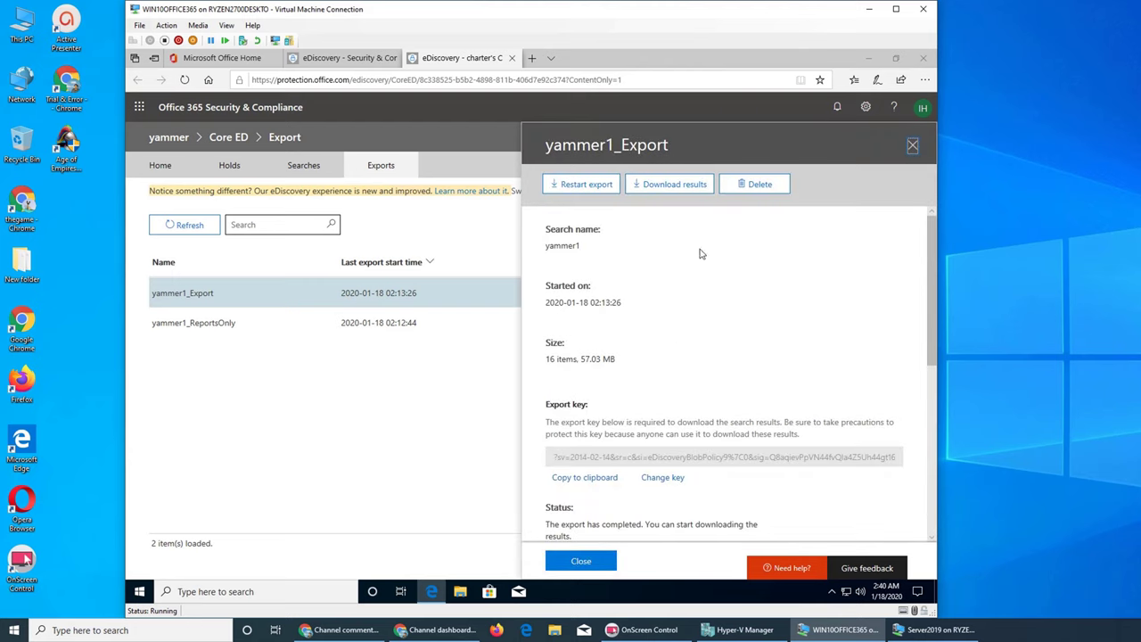
click(671, 190)
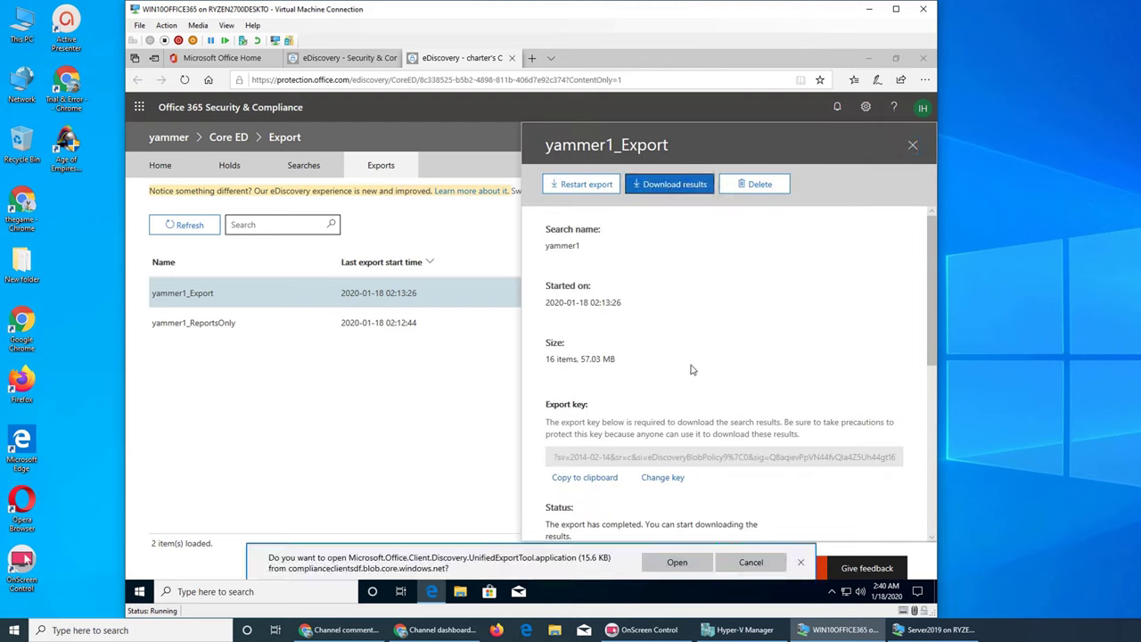
click(676, 563)
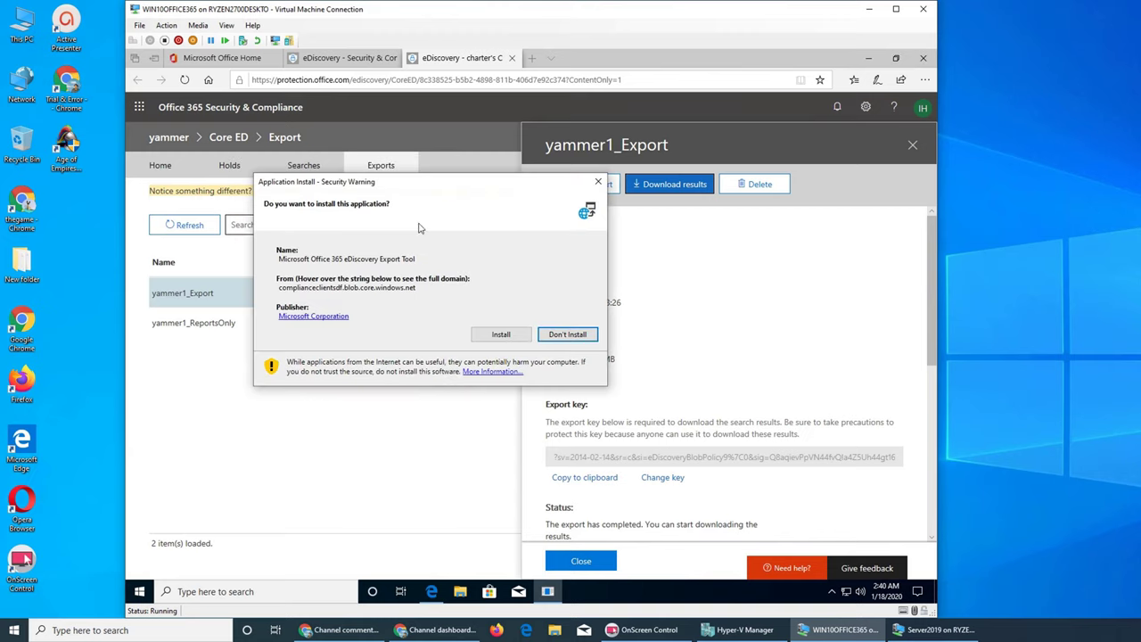
click(516, 339)
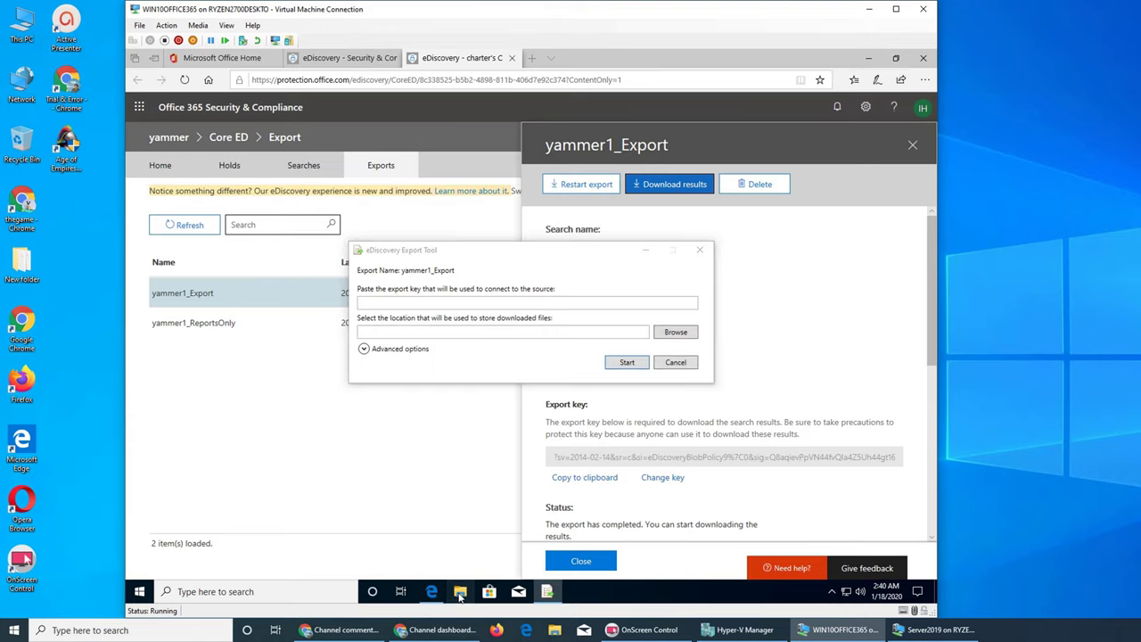
click(460, 592)
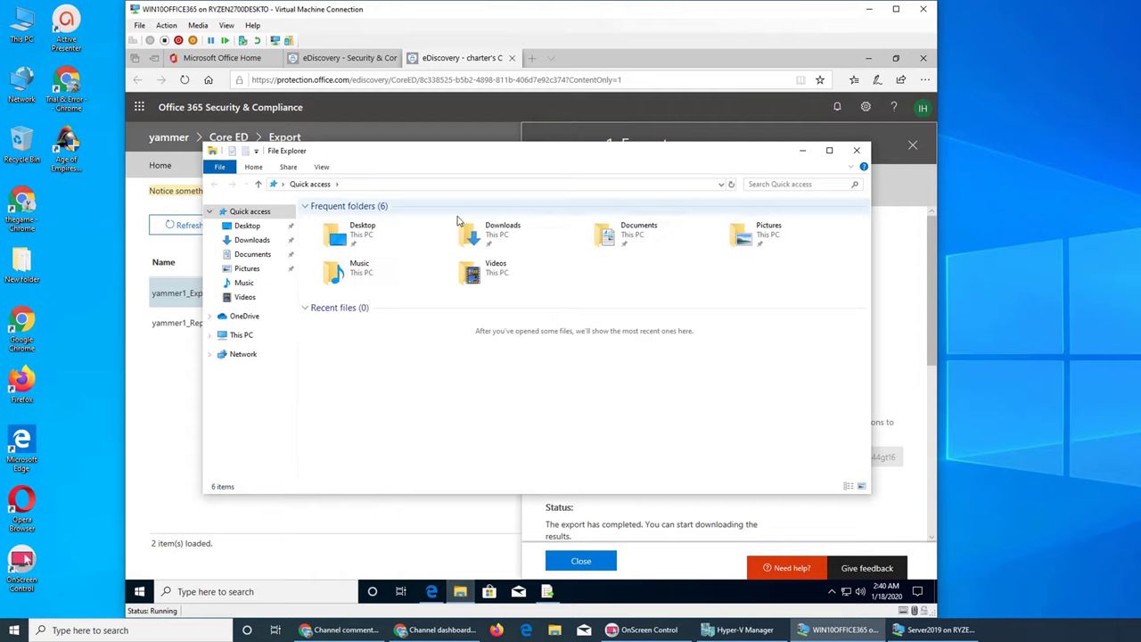
double_click(538, 239)
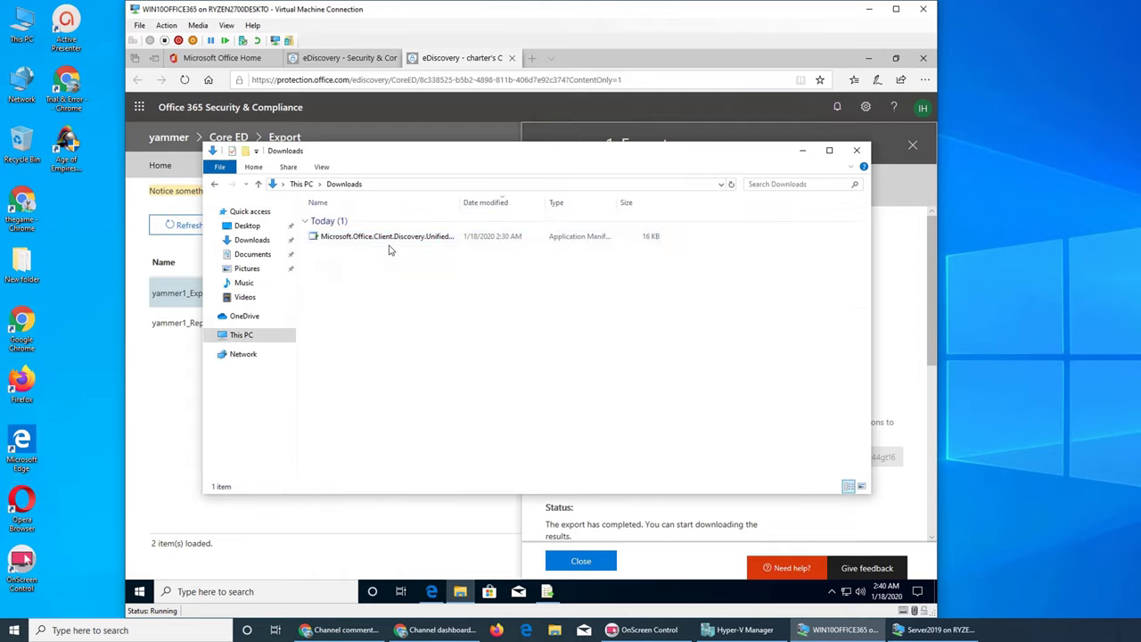
click(802, 150)
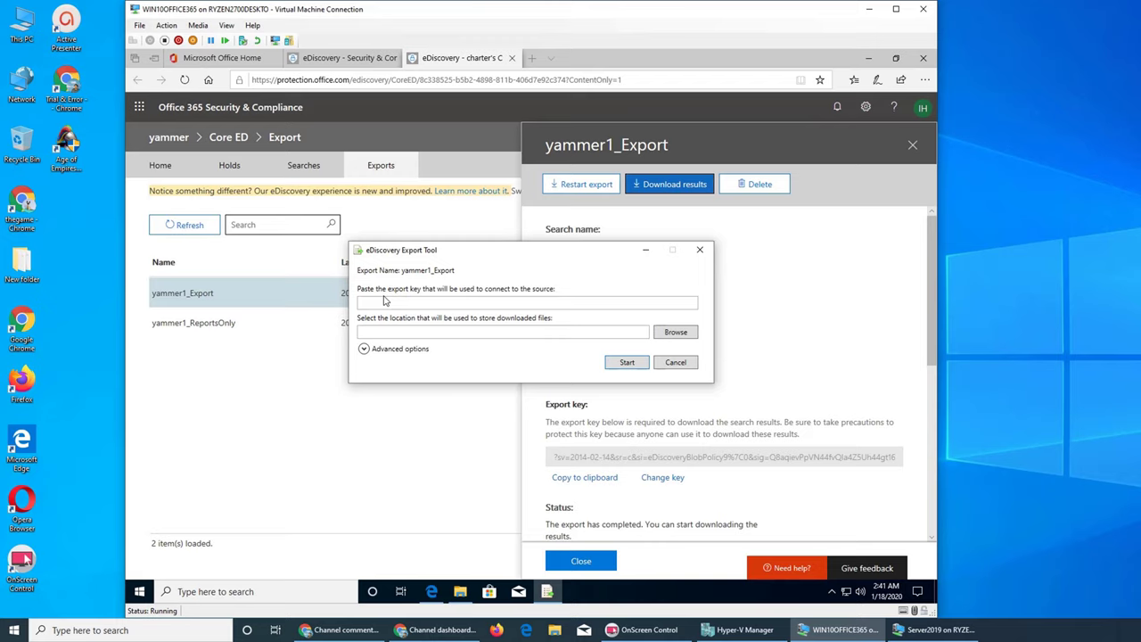
Step: Copy the yammer1_Export export key and paste it into the eDiscovery Export Tool
click(595, 476)
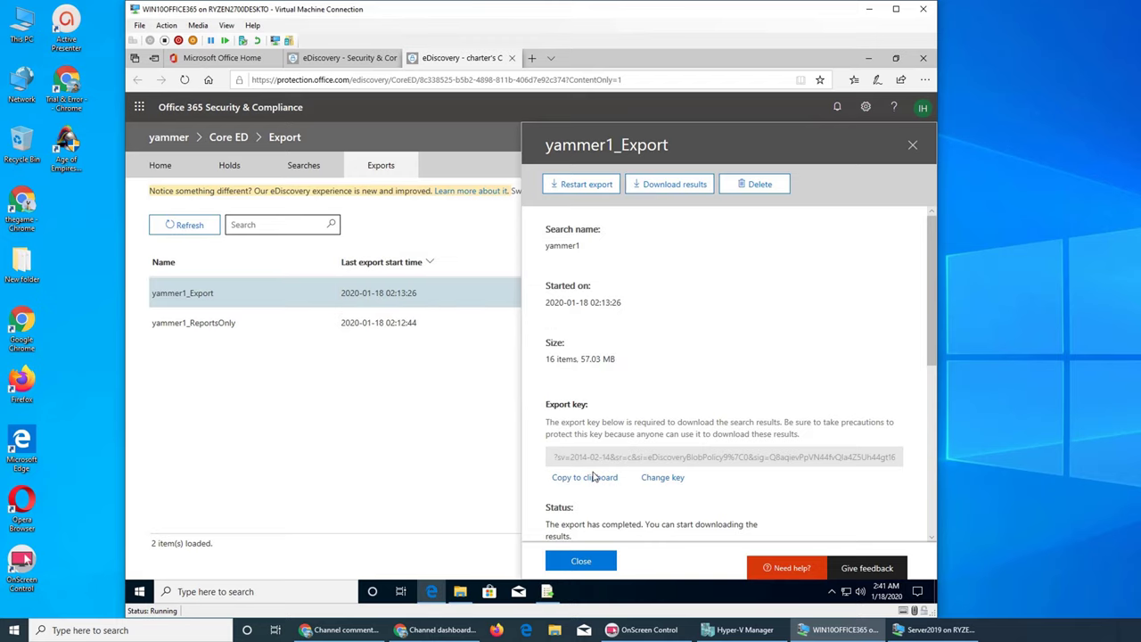
click(547, 591)
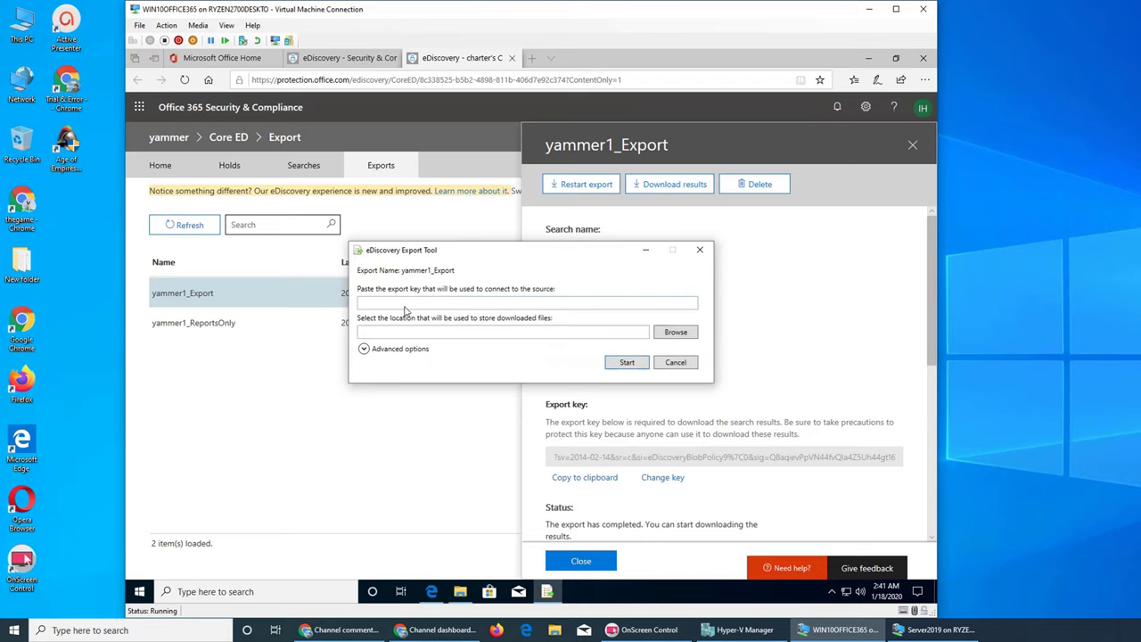
click(405, 304)
key(ctrl+v)
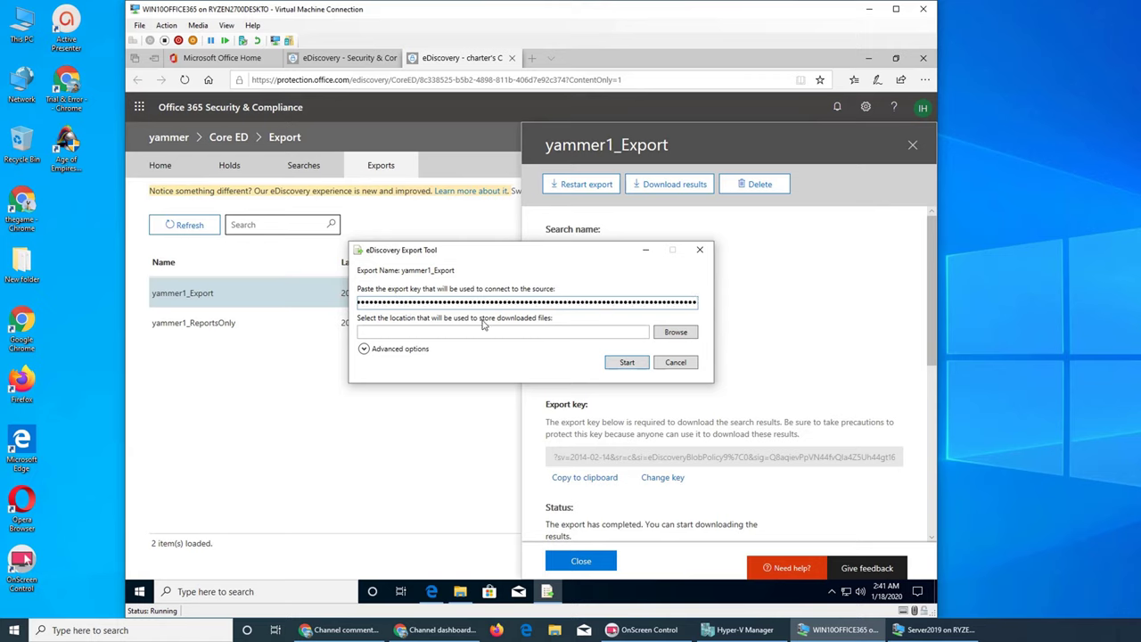
Step: Set C:\Users\administrator\Downloads as the download location and start the download
click(364, 350)
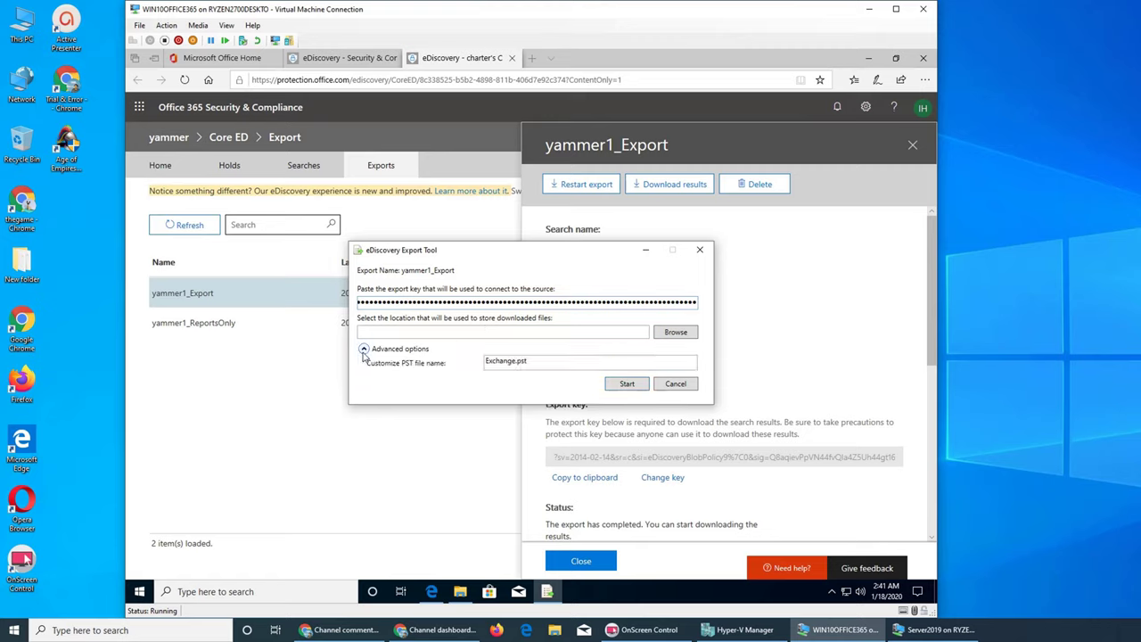
click(675, 332)
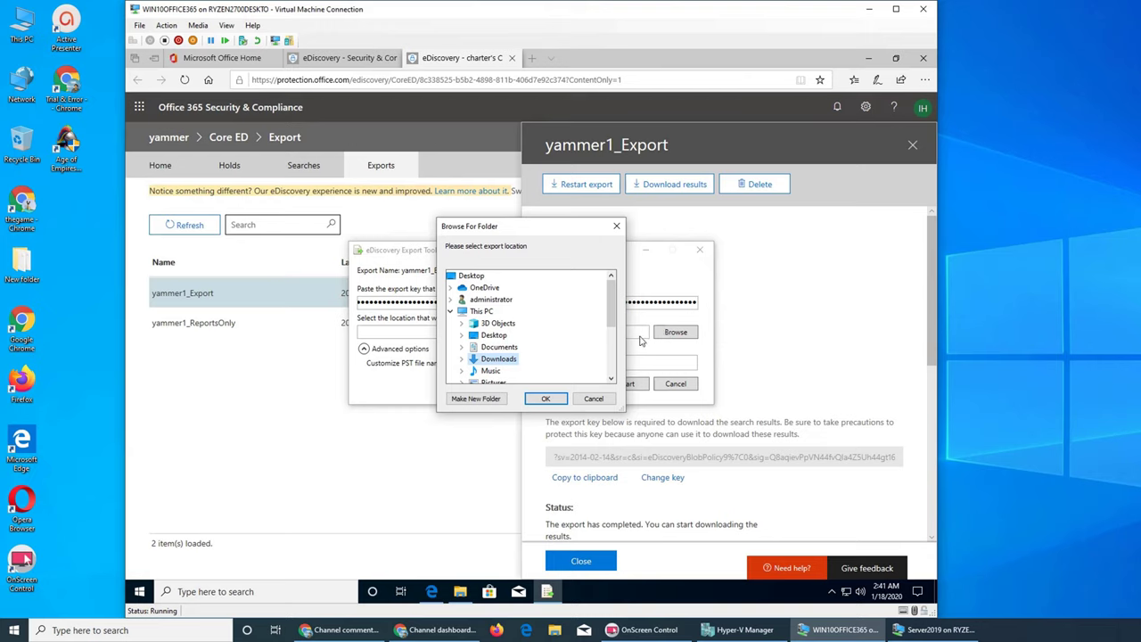
click(545, 399)
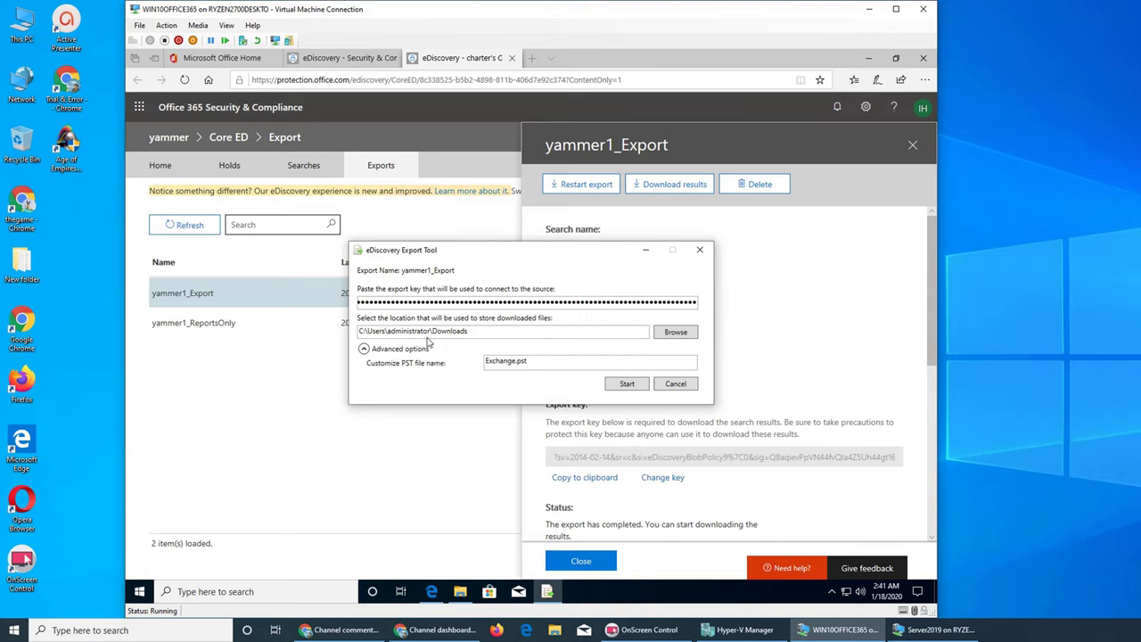
click(627, 385)
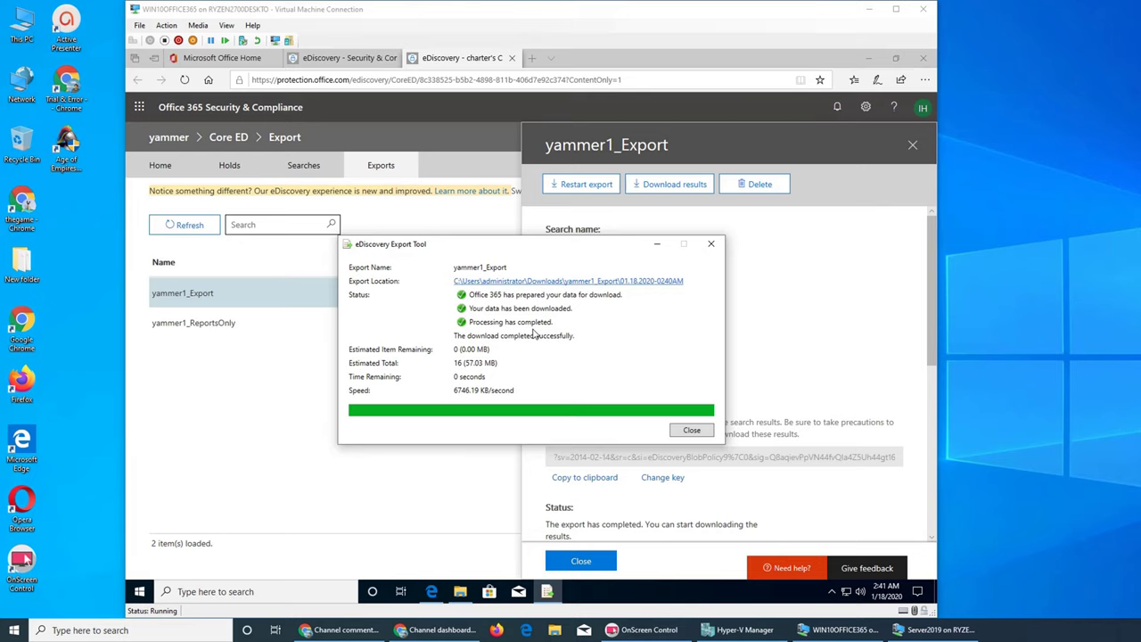
Step: Close the finished export tool window and show the yammer1_ReportsOnly export details
click(691, 432)
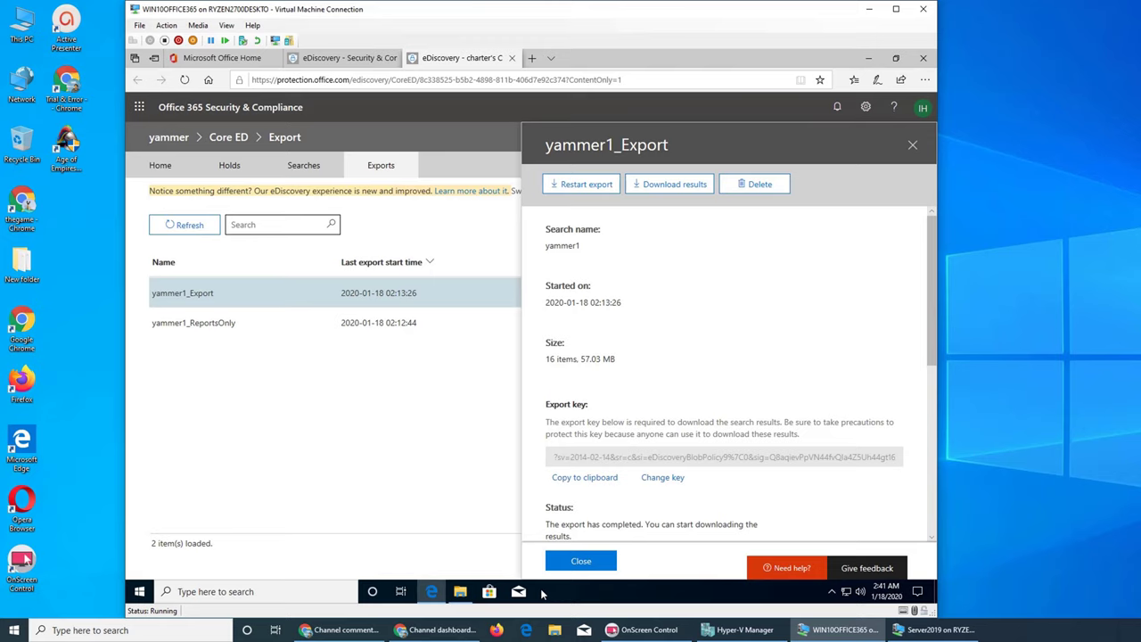
click(372, 326)
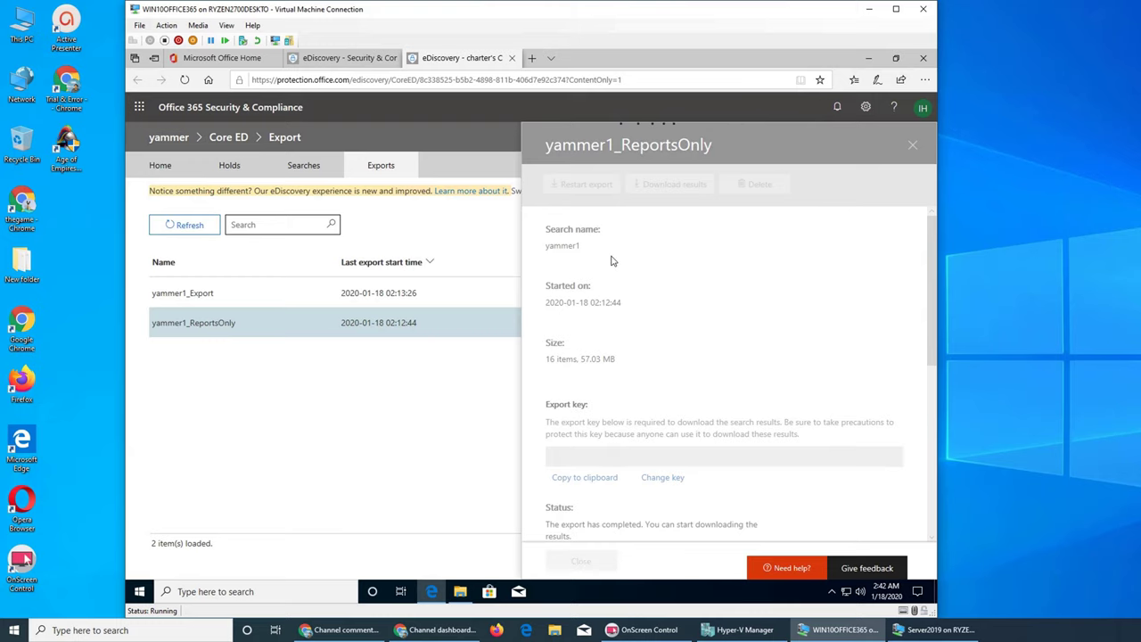
Step: Minimize Edge and open the VM's Start menu
click(864, 58)
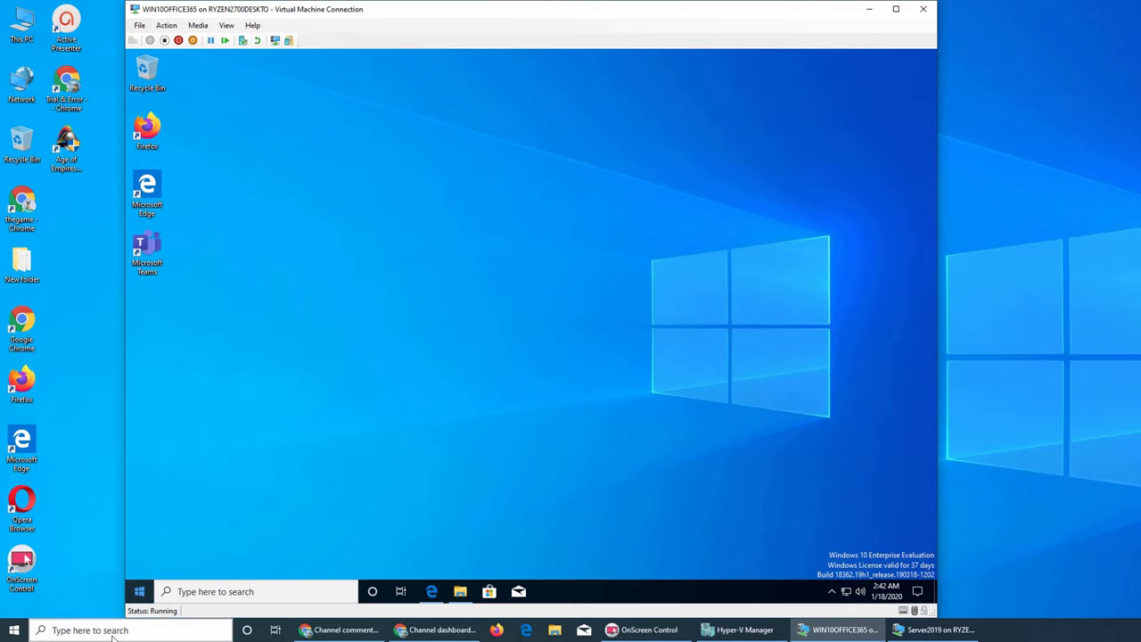
click(139, 592)
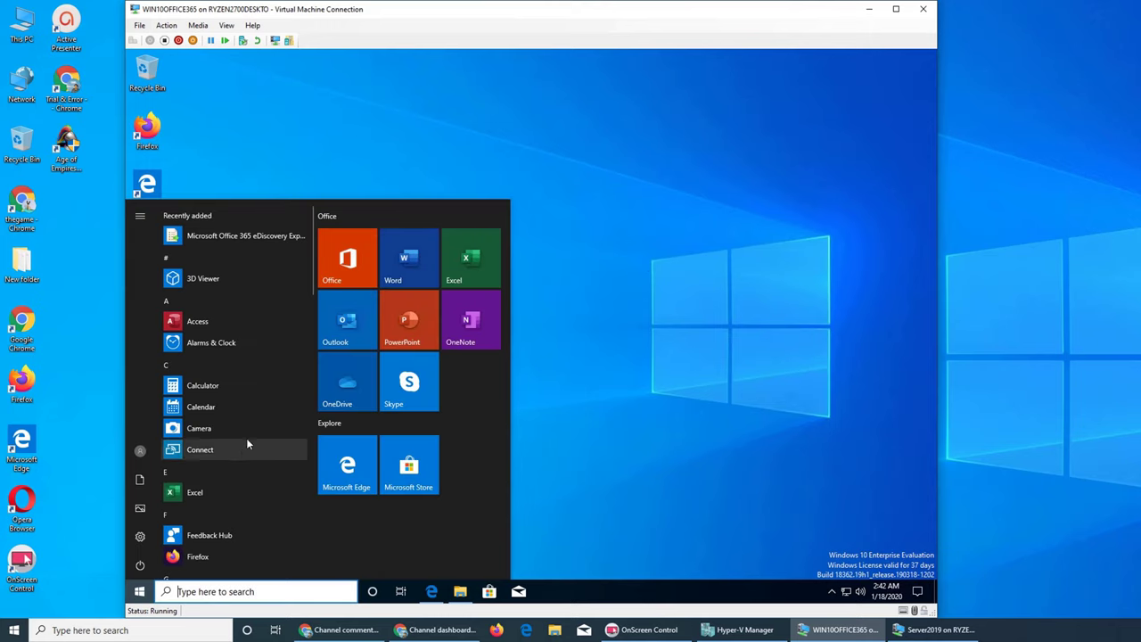
Step: Launch the eDiscovery Export Tool from Recently added and from Microsoft Corporation, dismissing each usage message
click(236, 237)
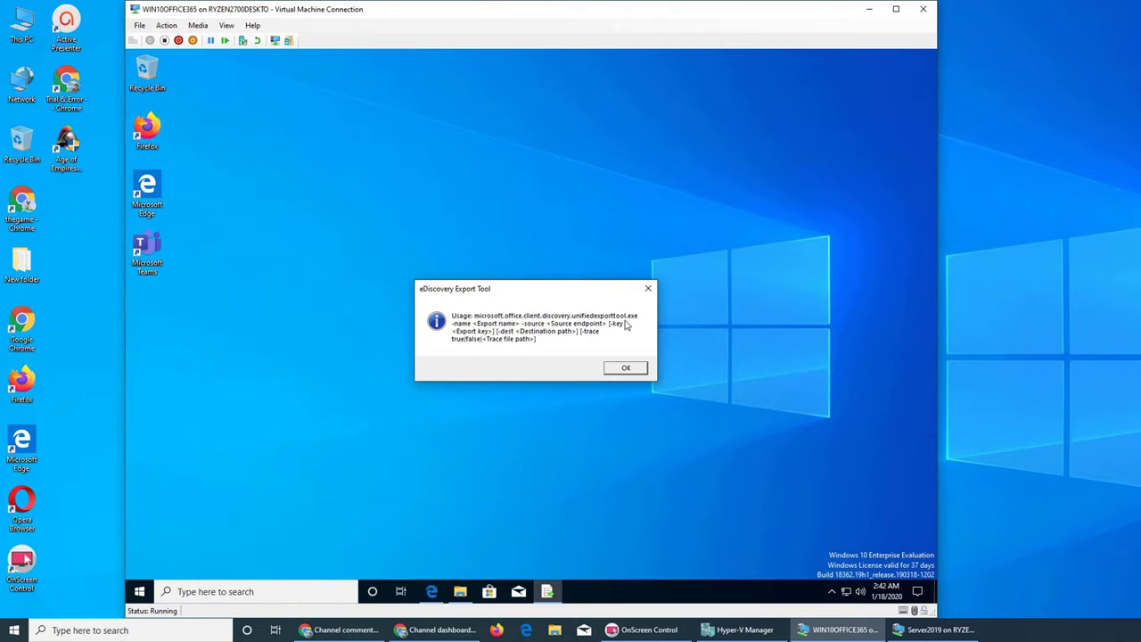
click(614, 371)
click(146, 592)
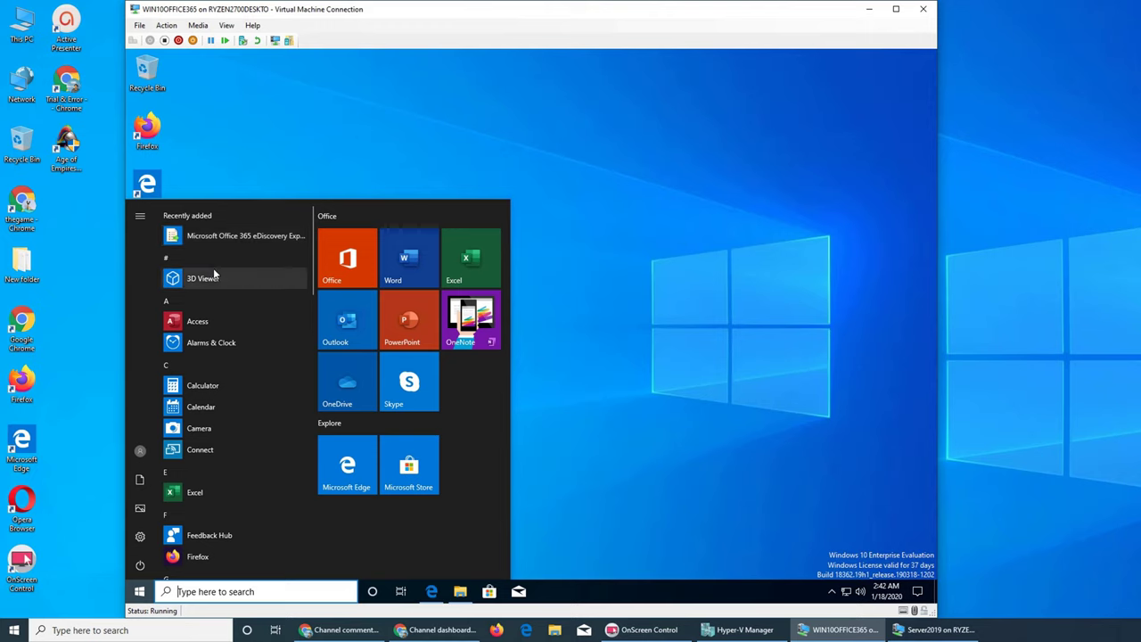
scroll(213, 267, down, 5)
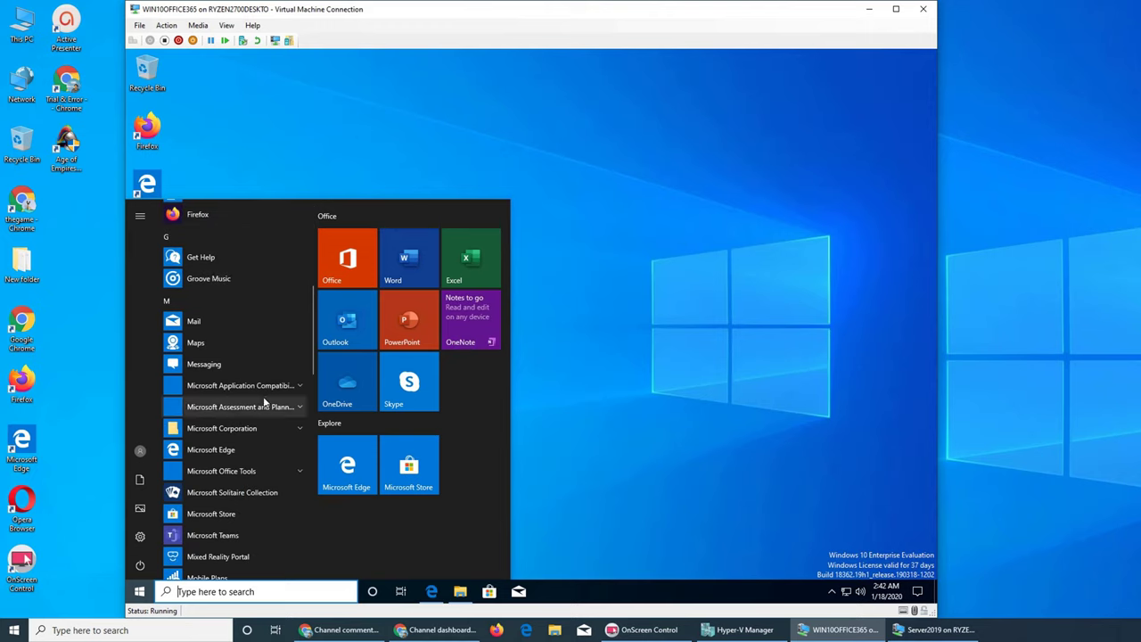
click(241, 430)
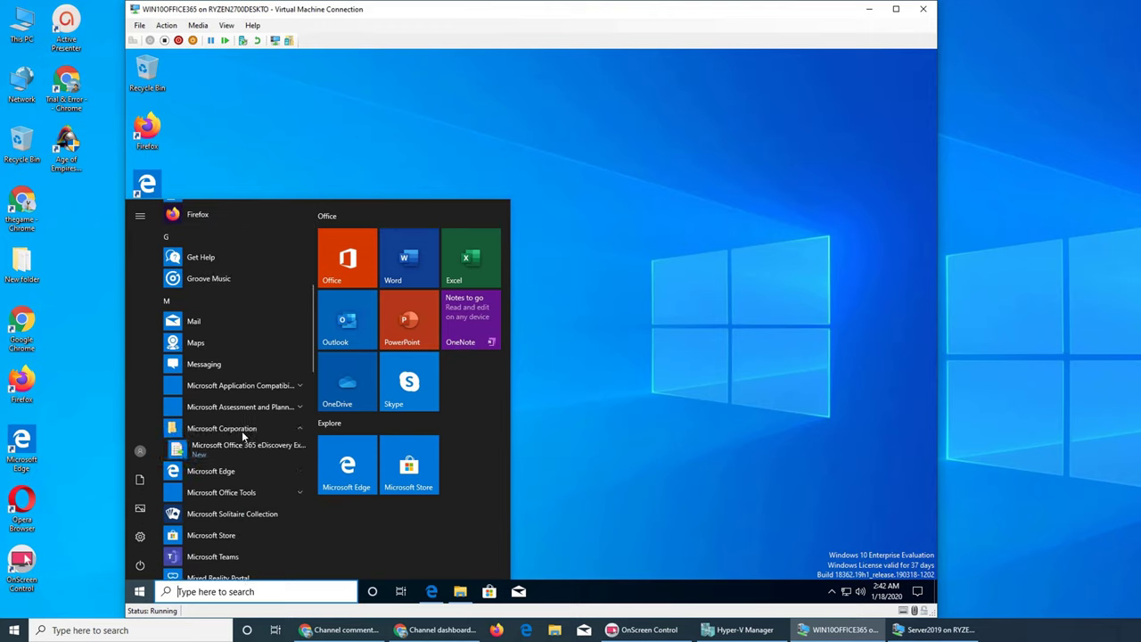
click(230, 448)
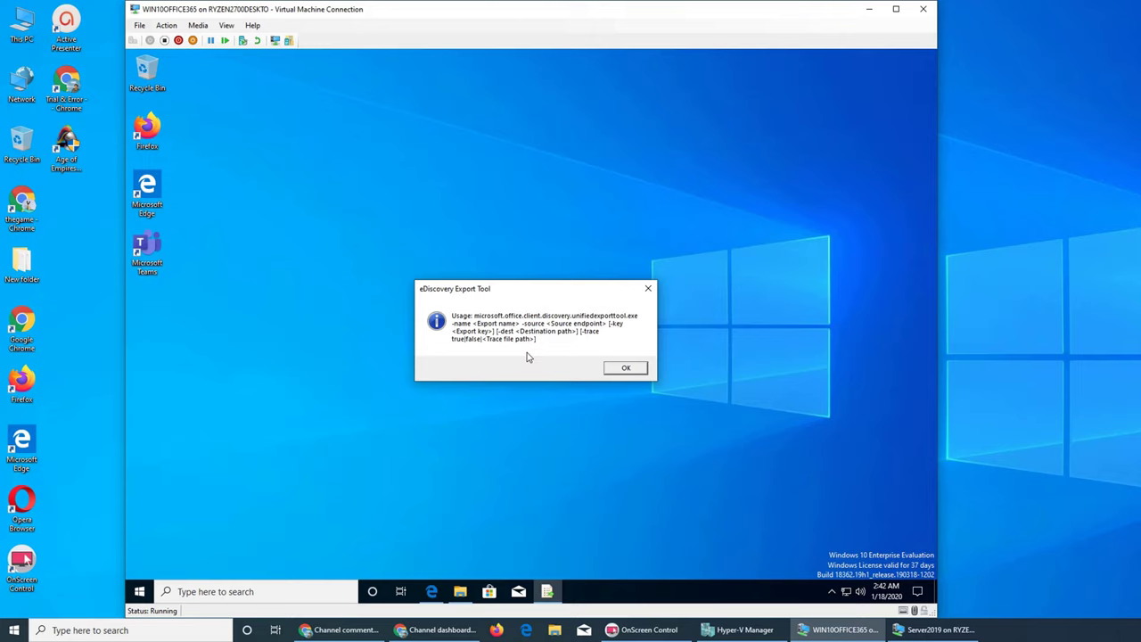
click(648, 288)
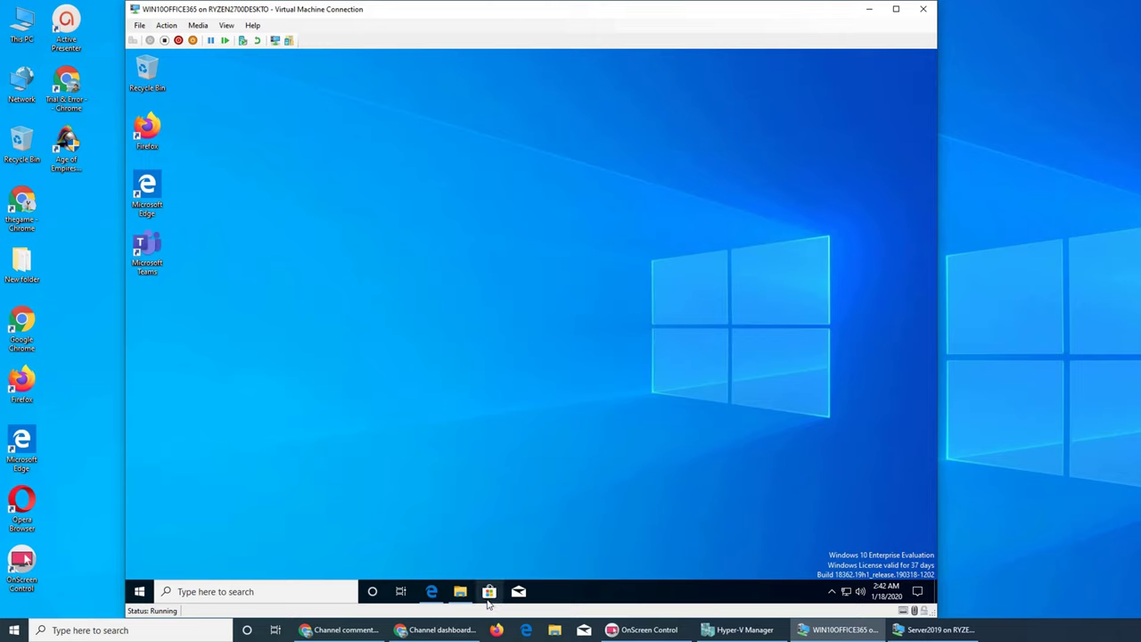
Step: Launch the eDiscovery Export Tool for yammer1_ReportsOnly and copy its export key
click(433, 584)
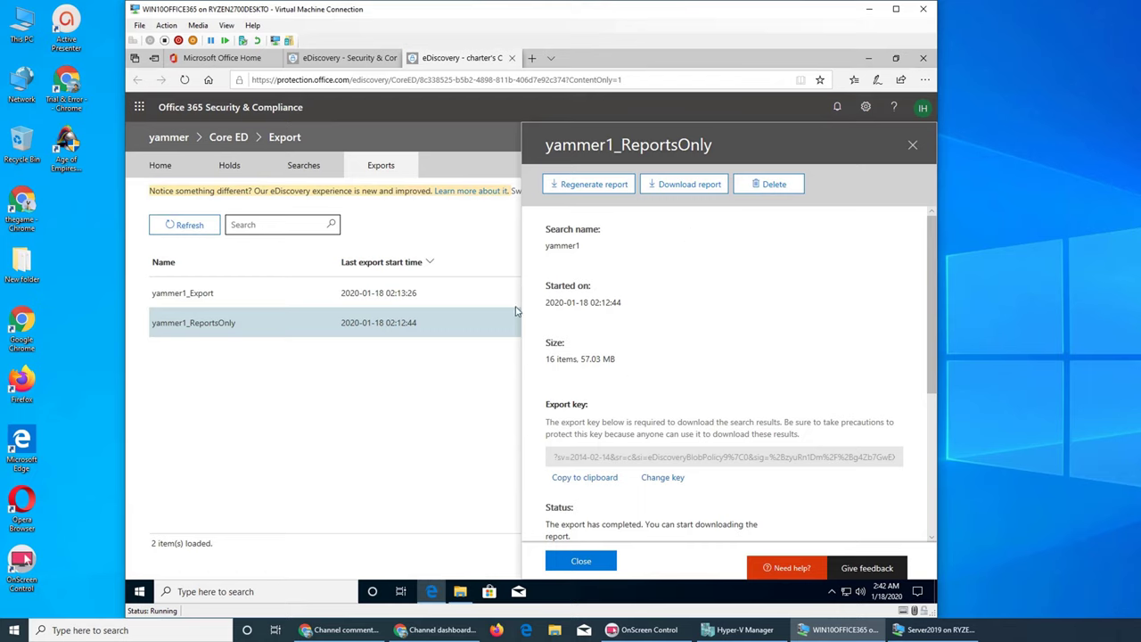
click(689, 185)
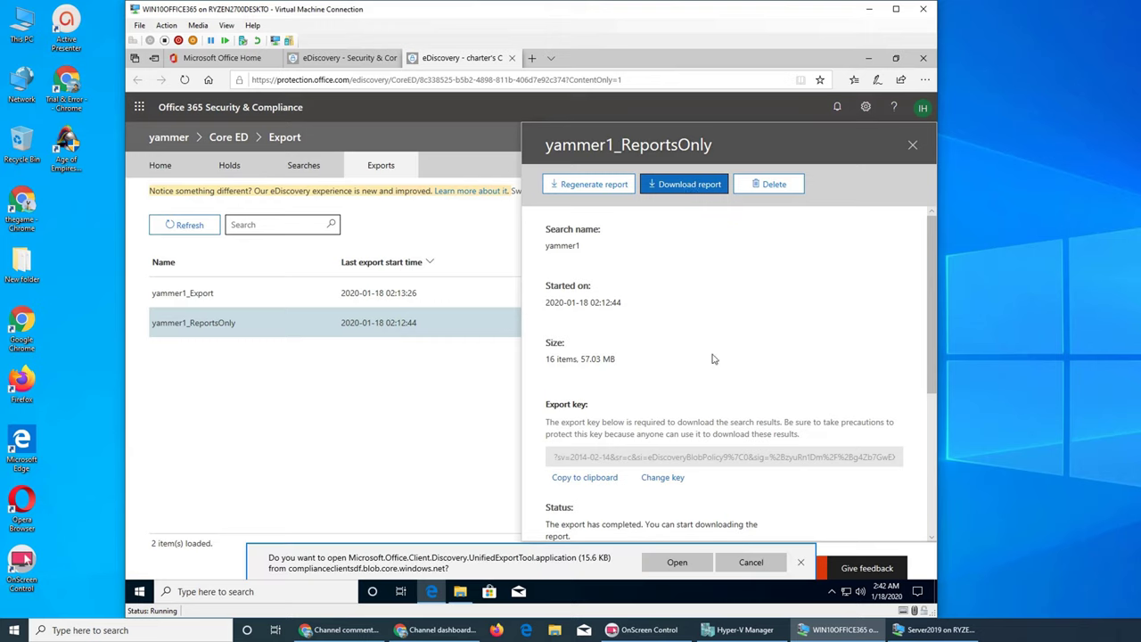
click(677, 562)
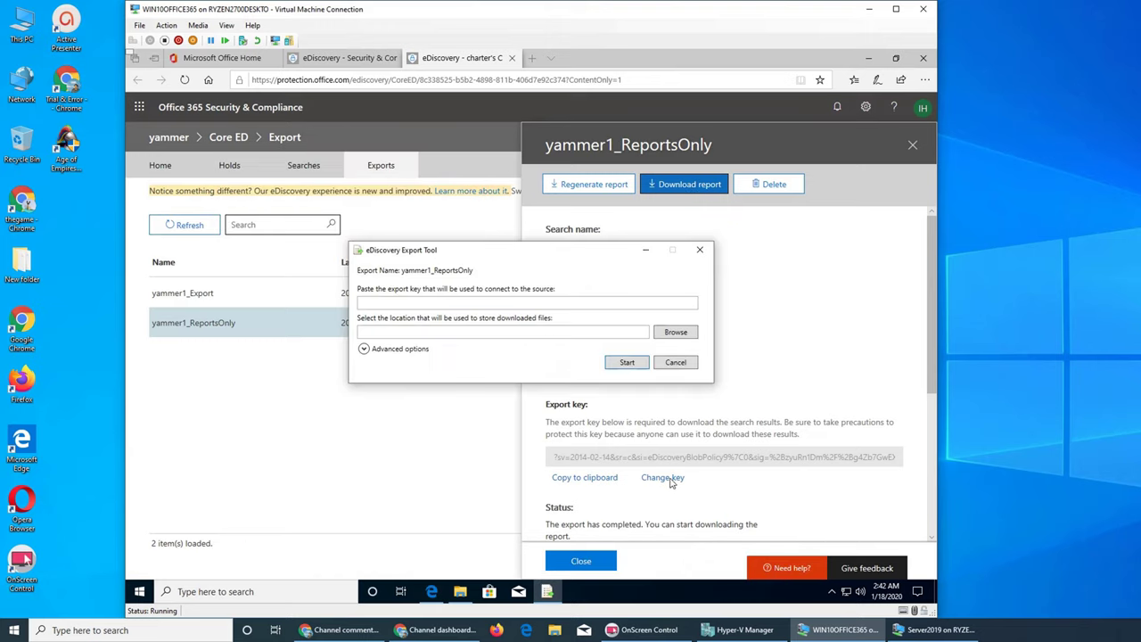
click(593, 479)
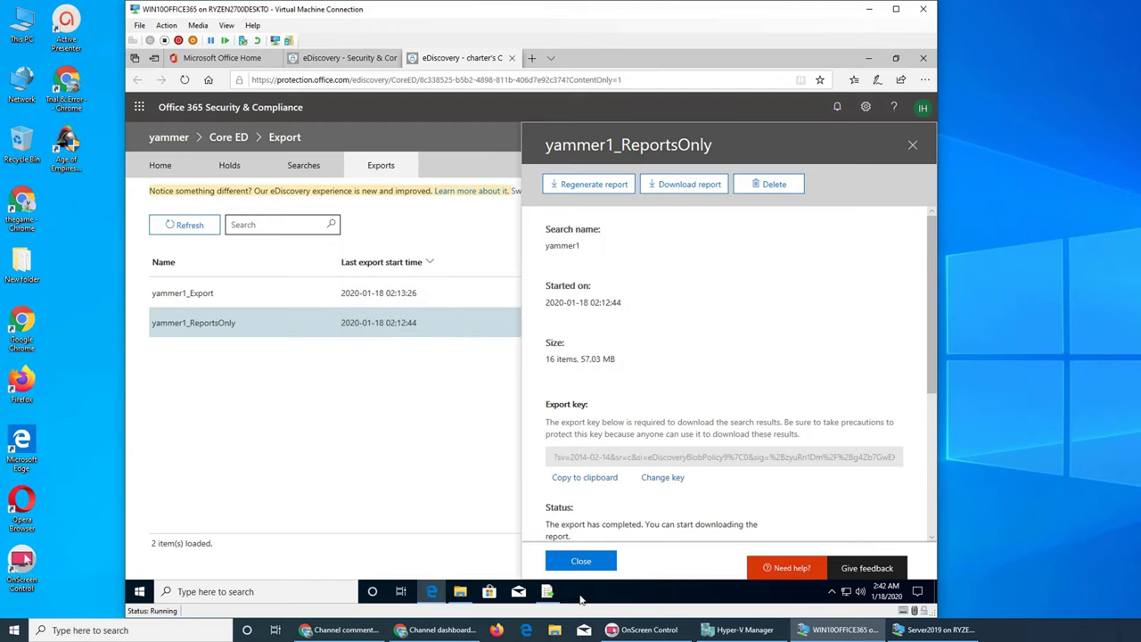
Step: Paste the export key, set Documents as the download location, and start the download
click(548, 591)
click(419, 303)
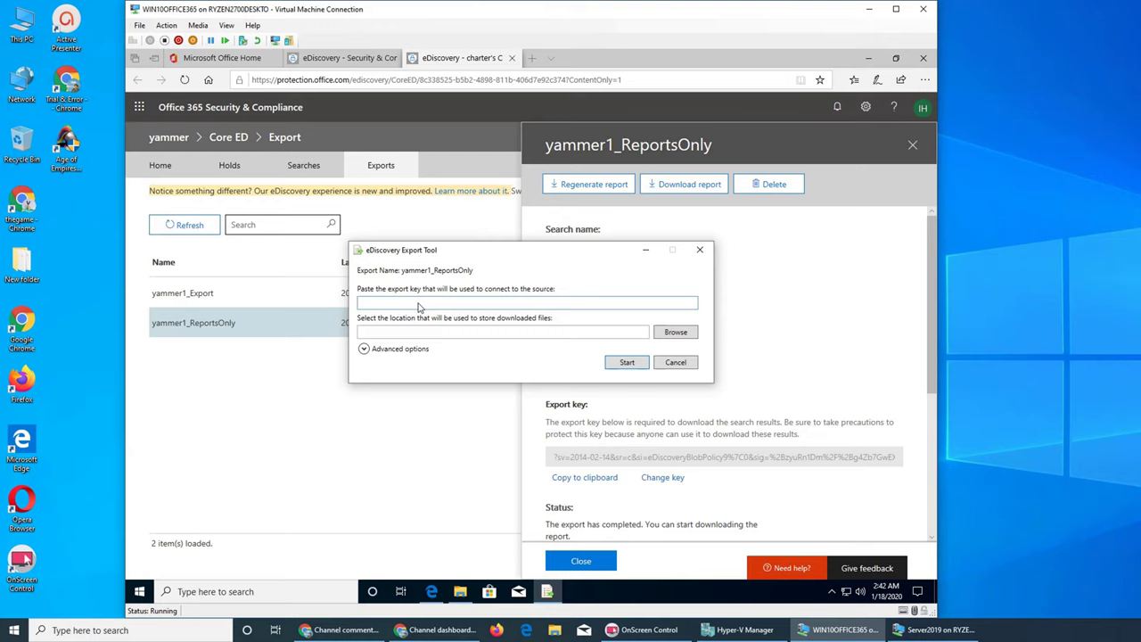
key(ctrl+v)
click(692, 332)
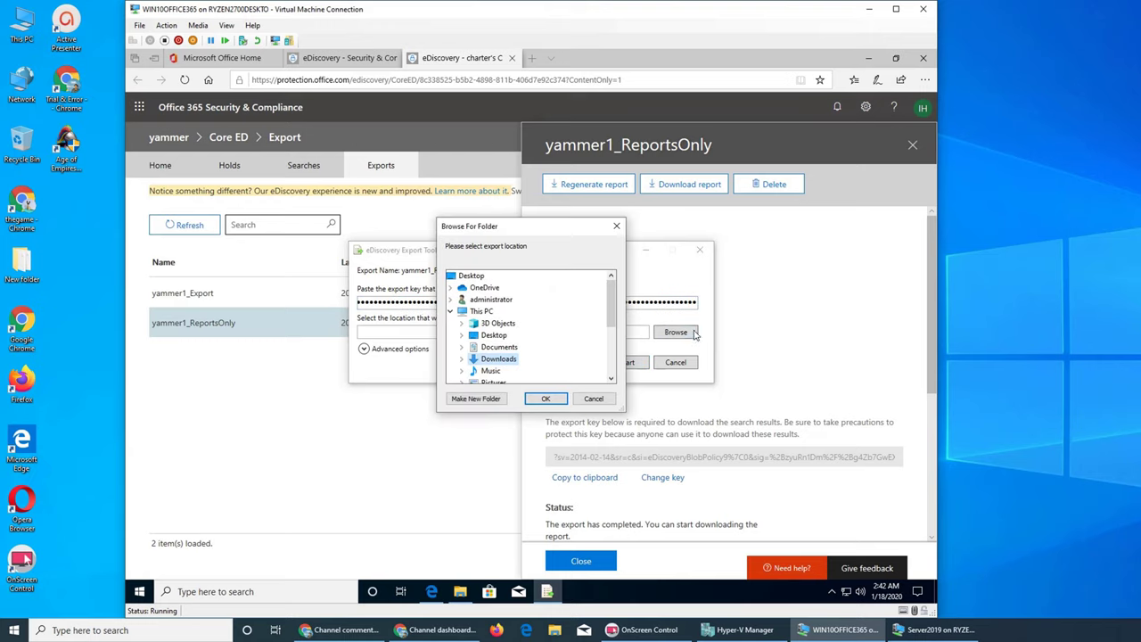
click(499, 347)
click(545, 399)
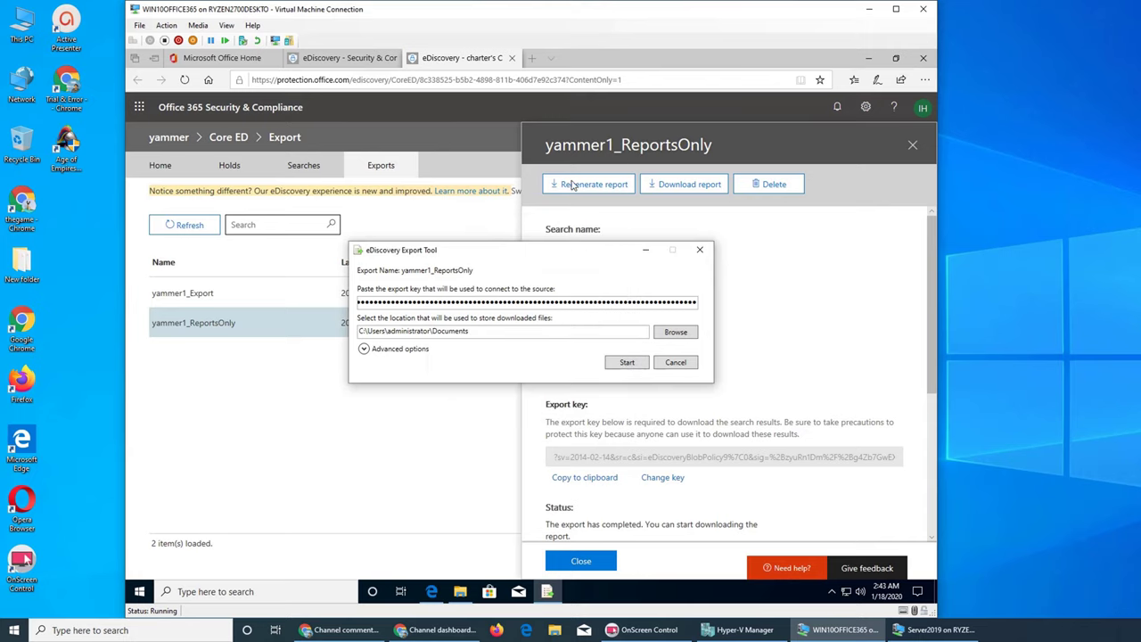
click(627, 364)
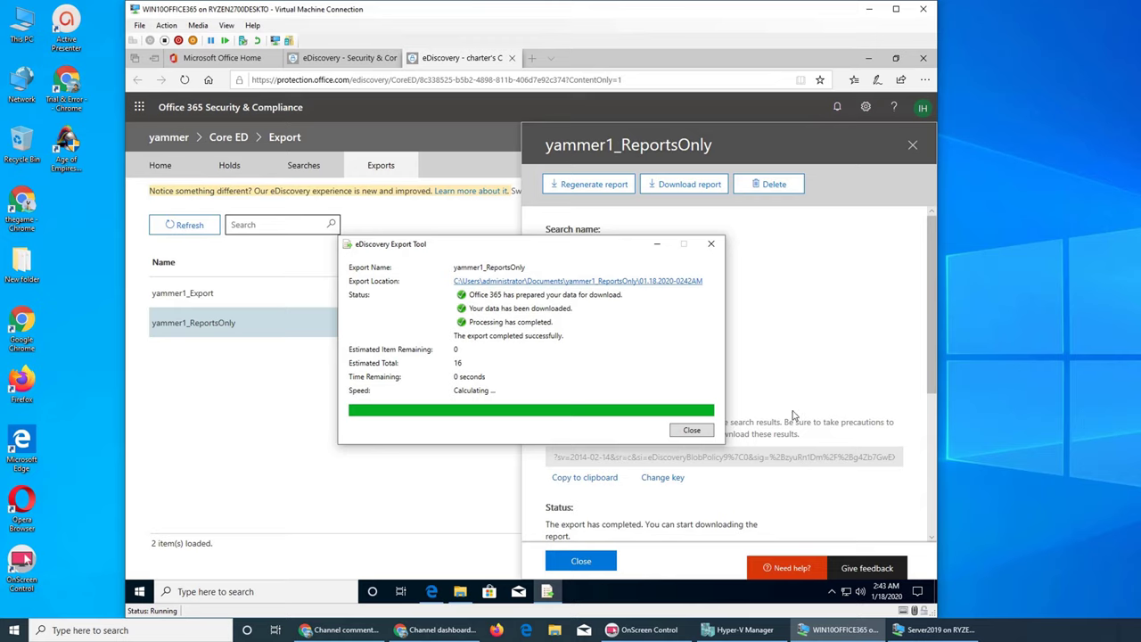
Step: Close the Export Tool once yammer1_ReportsOnly reports its 16 items exported successfully
click(691, 431)
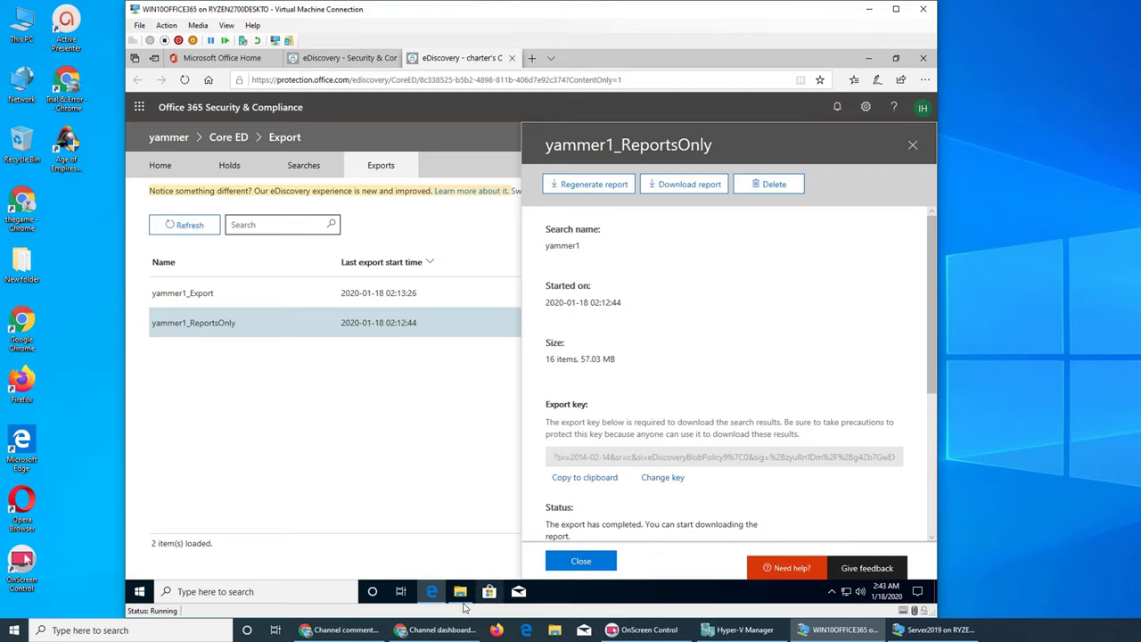
Step: Navigate File Explorer to Documents\yammer1_ReportsOnly\01.18.2020-0242AM
click(455, 599)
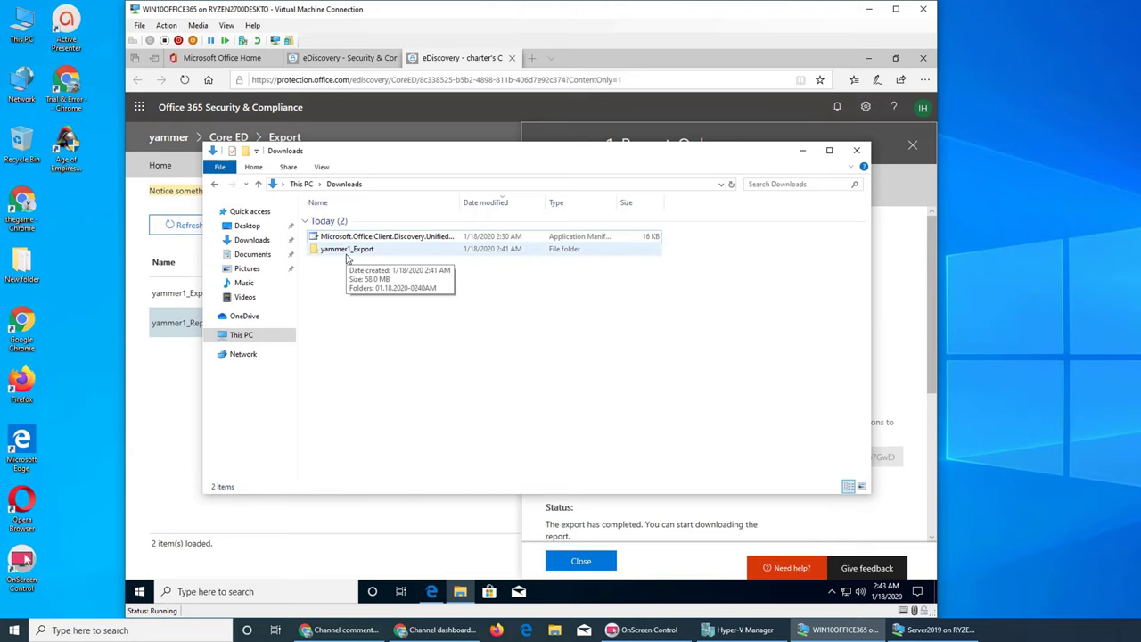
click(191, 326)
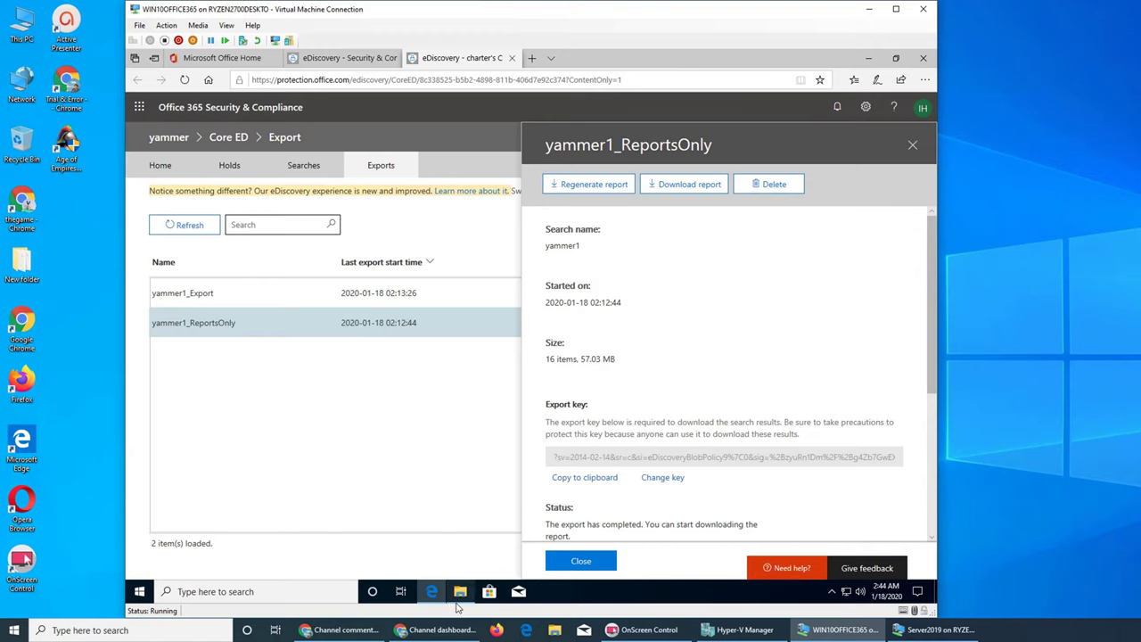
click(460, 592)
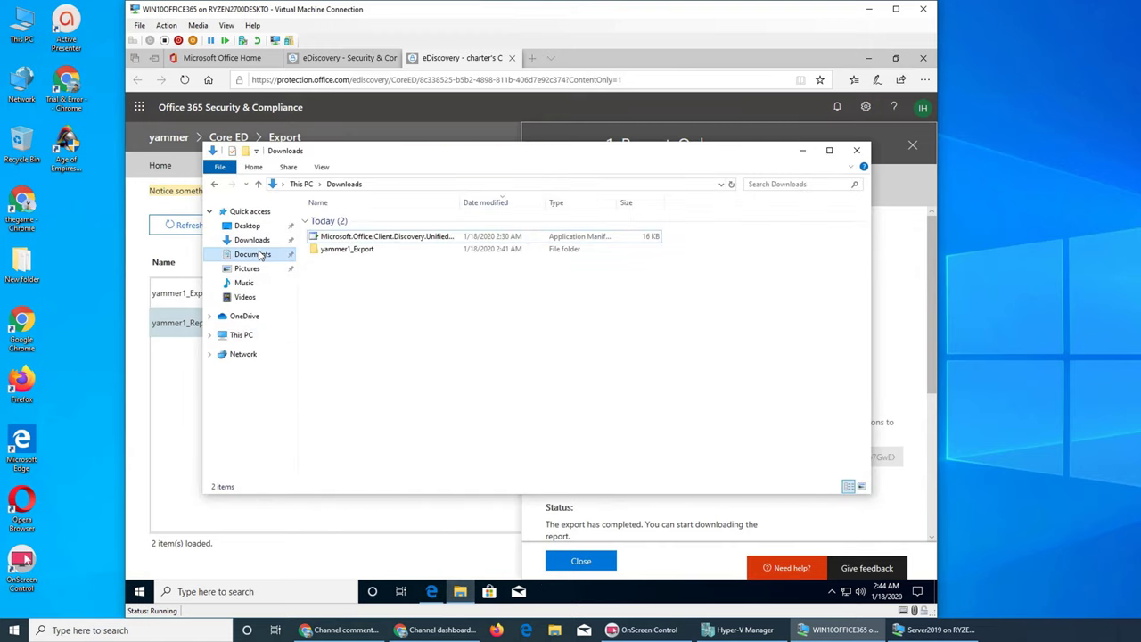
click(252, 254)
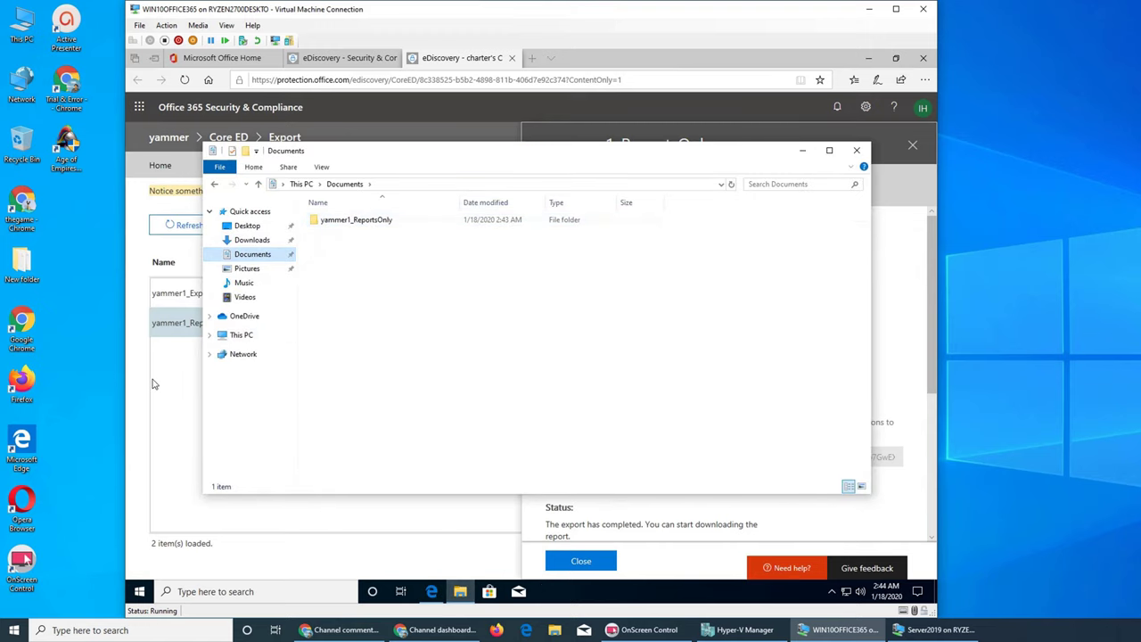
click(157, 386)
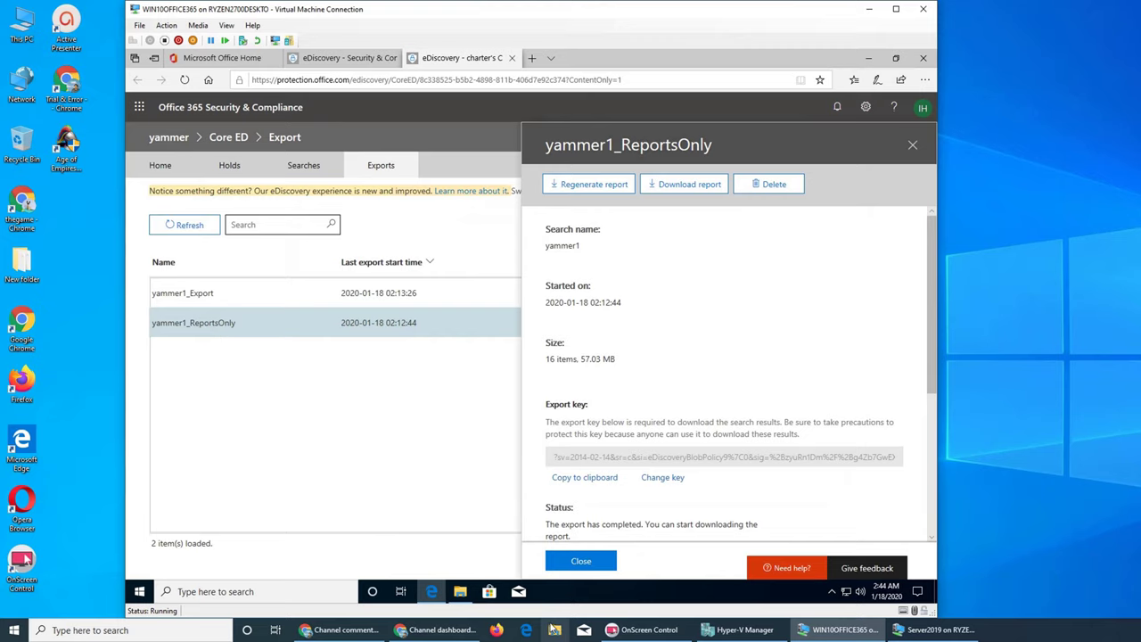
click(459, 591)
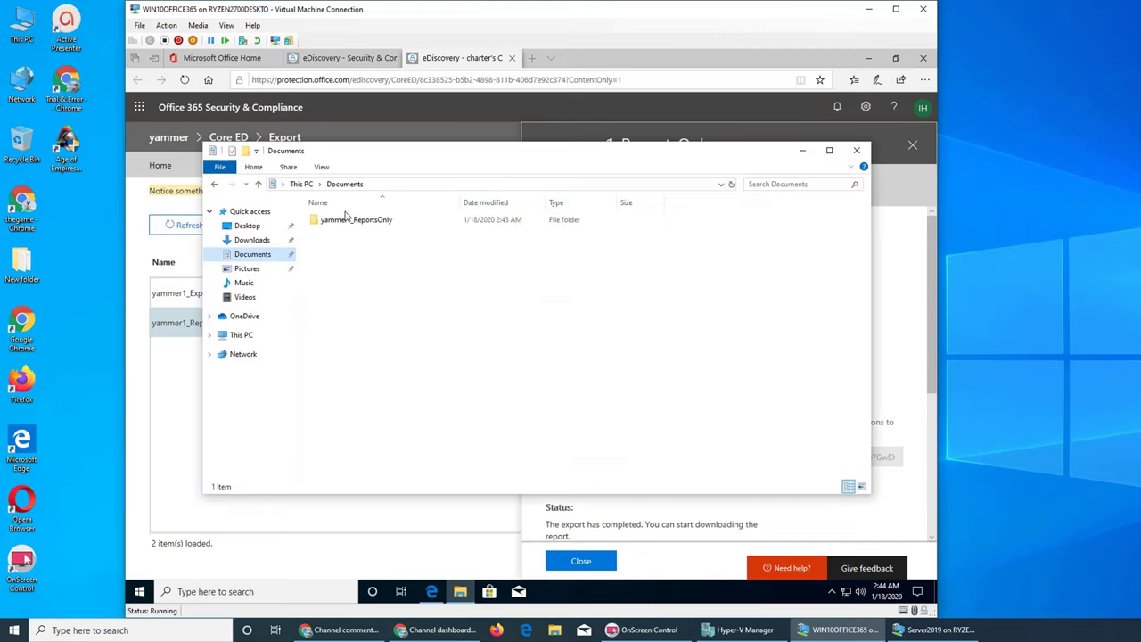
double_click(347, 221)
double_click(357, 224)
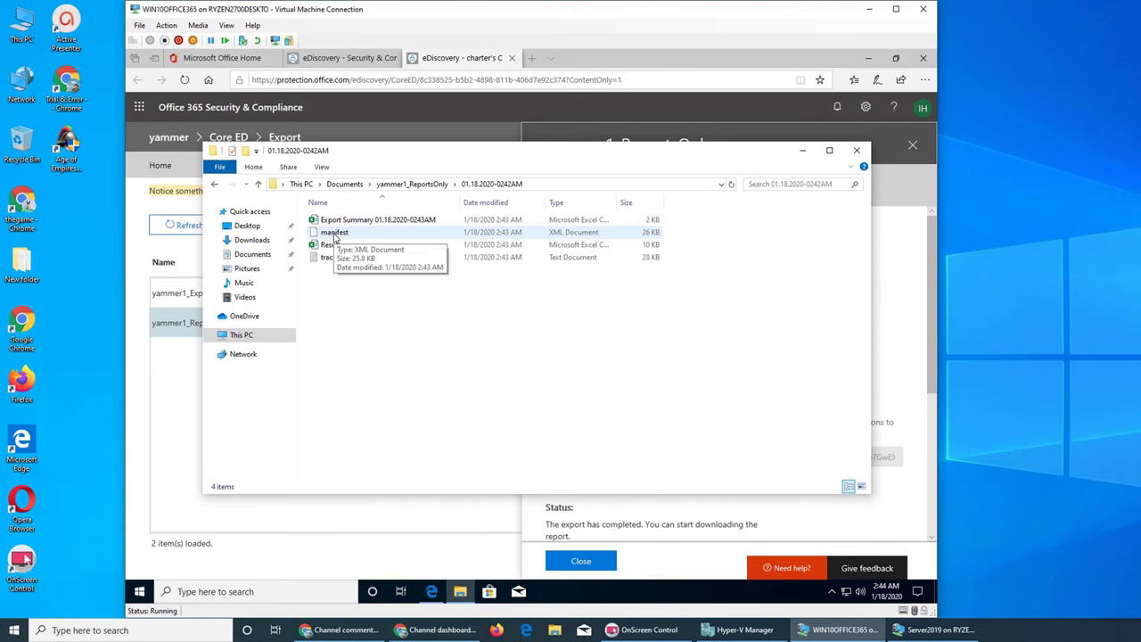
Step: View the trace log in Notepad, close it, and open the Export Summary file
double_click(328, 258)
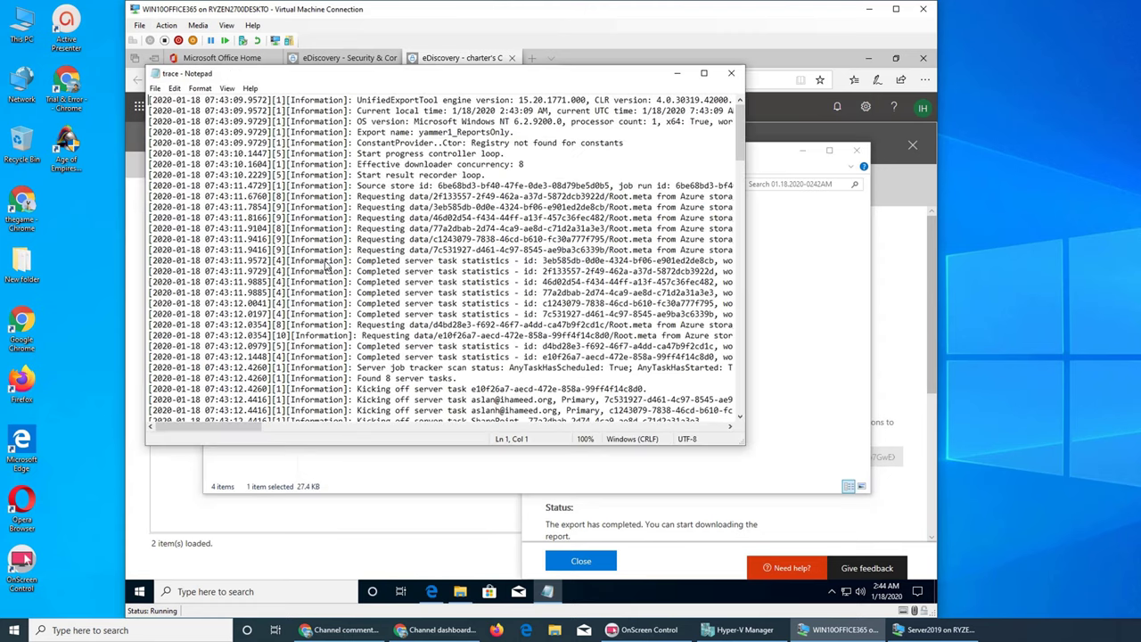
click(731, 72)
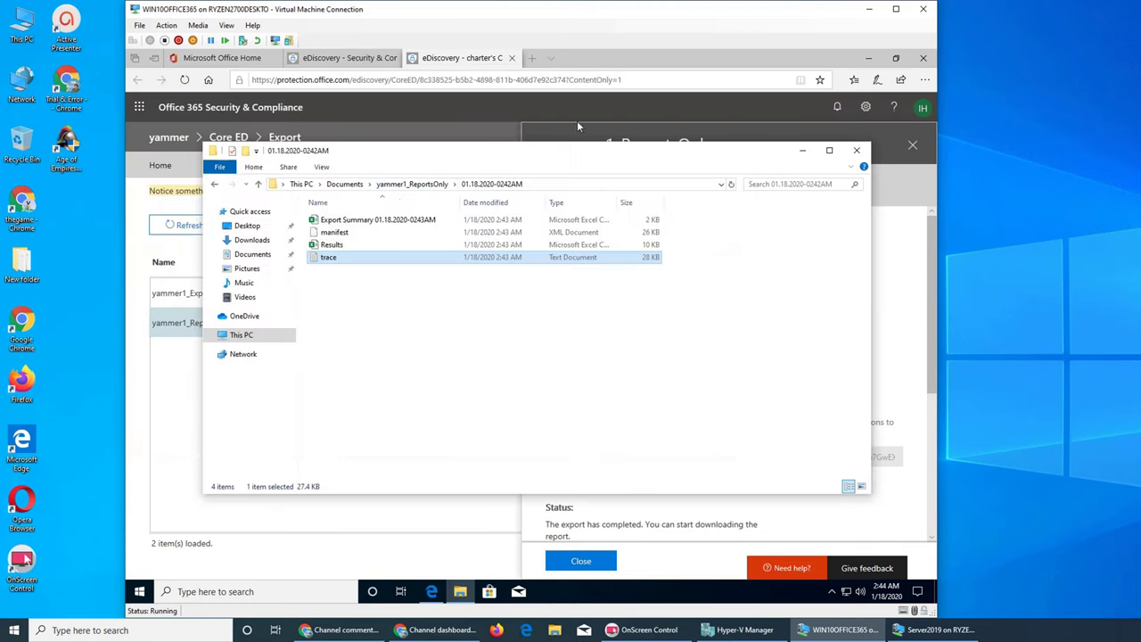
click(361, 221)
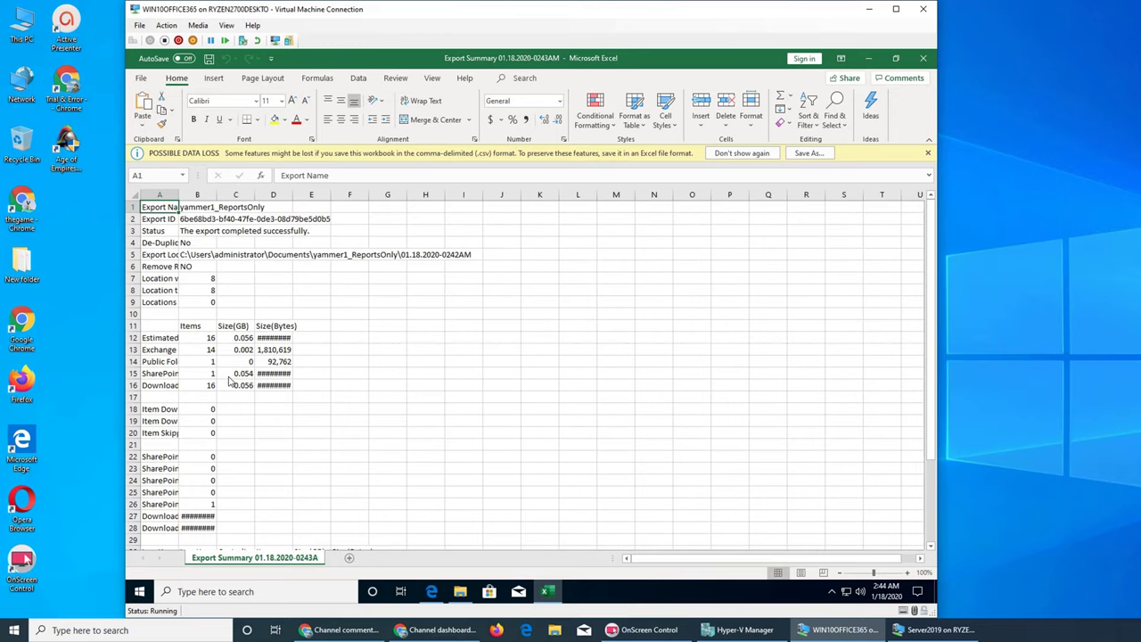
Step: Dismiss Excel's sign-in prompt, accept the license agreement, and close the privacy notice
scroll(229, 384, down, 7)
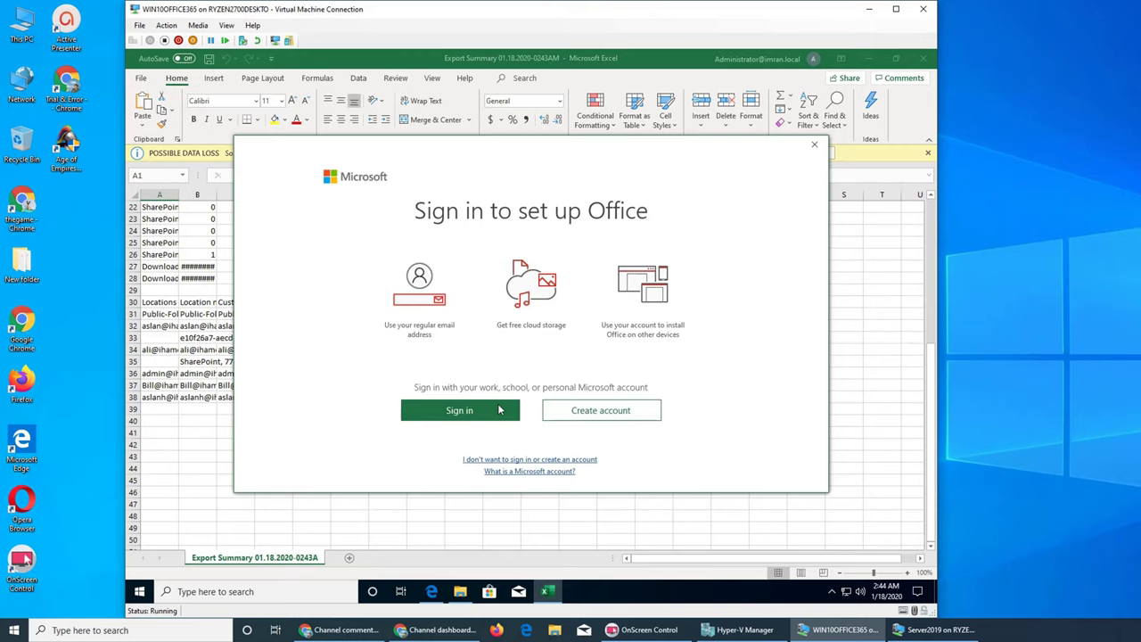
click(814, 144)
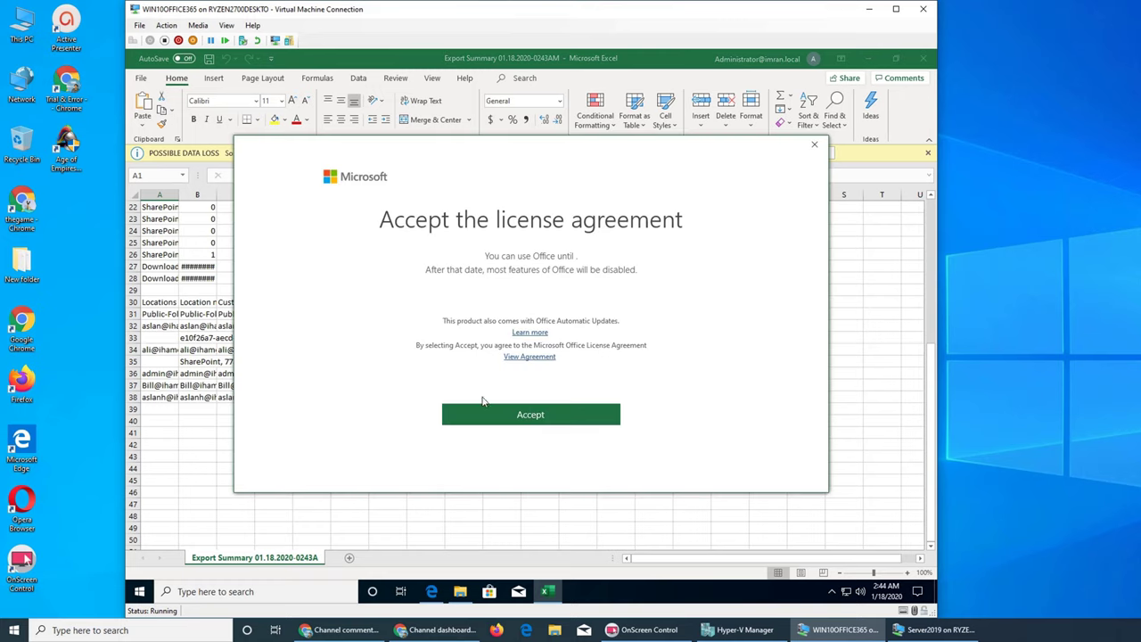
click(532, 416)
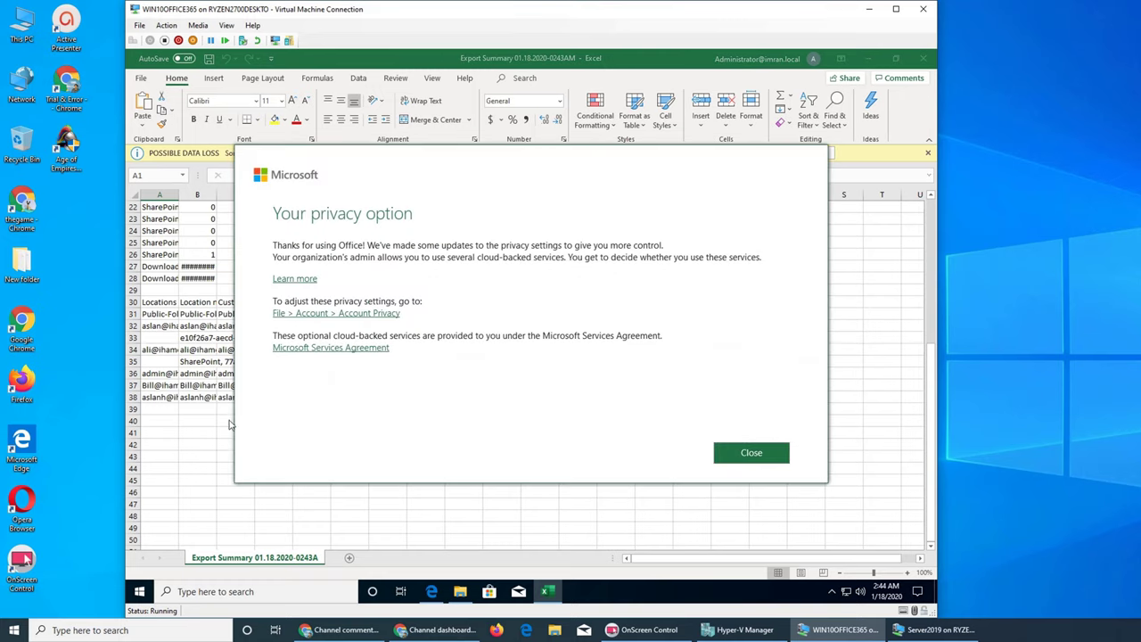
click(770, 451)
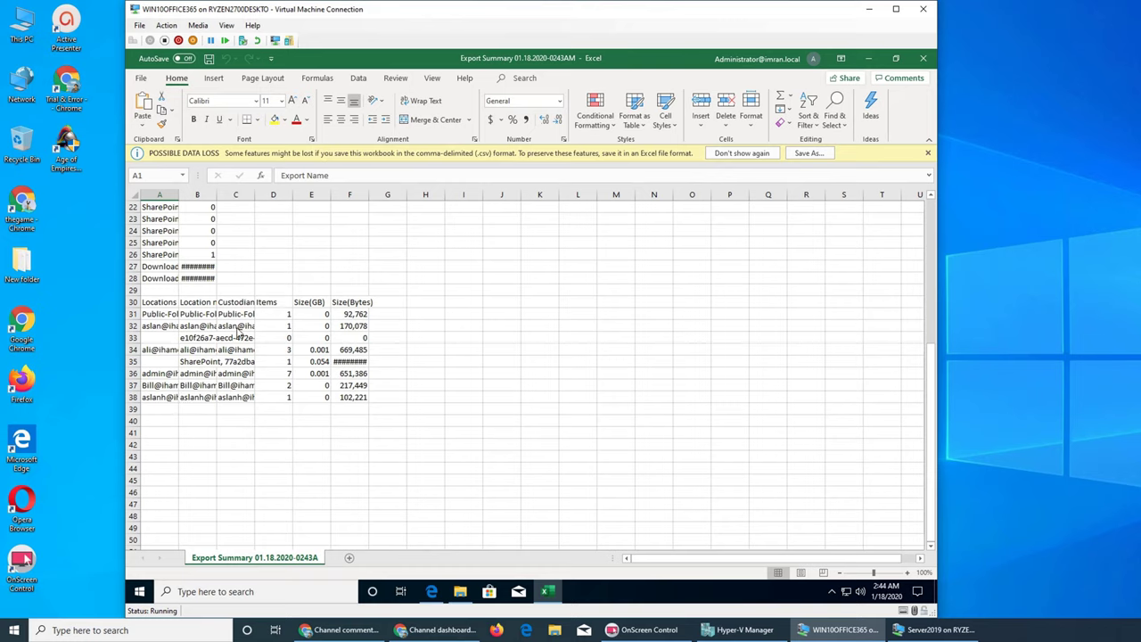
Step: AutoFit Export Summary columns C, B and A, then close it without saving
double_click(254, 194)
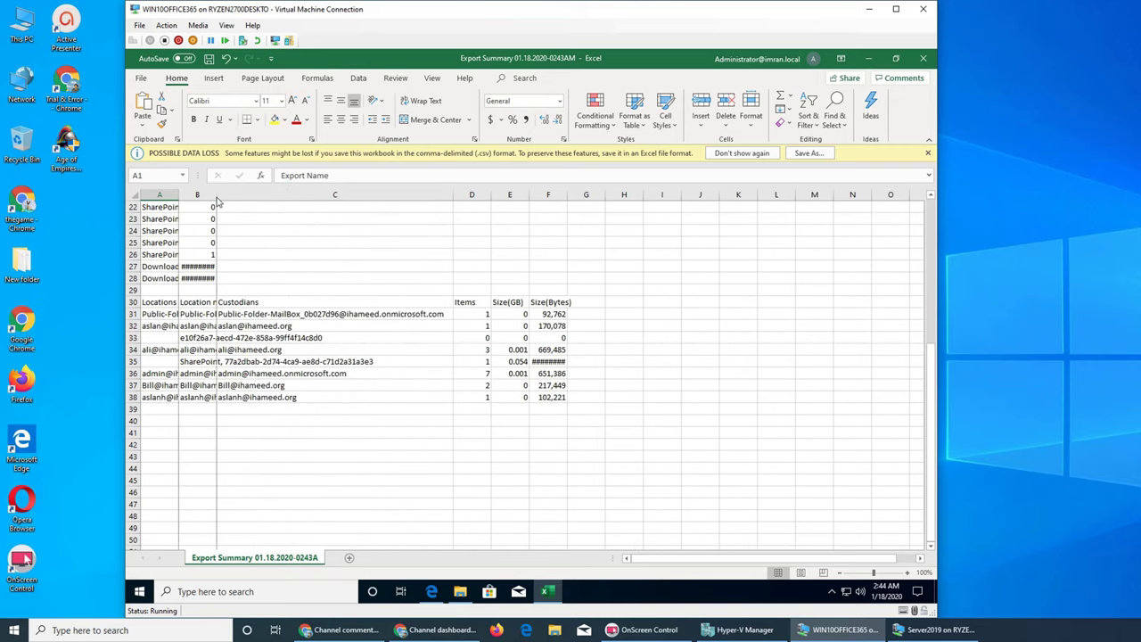
double_click(217, 197)
double_click(178, 196)
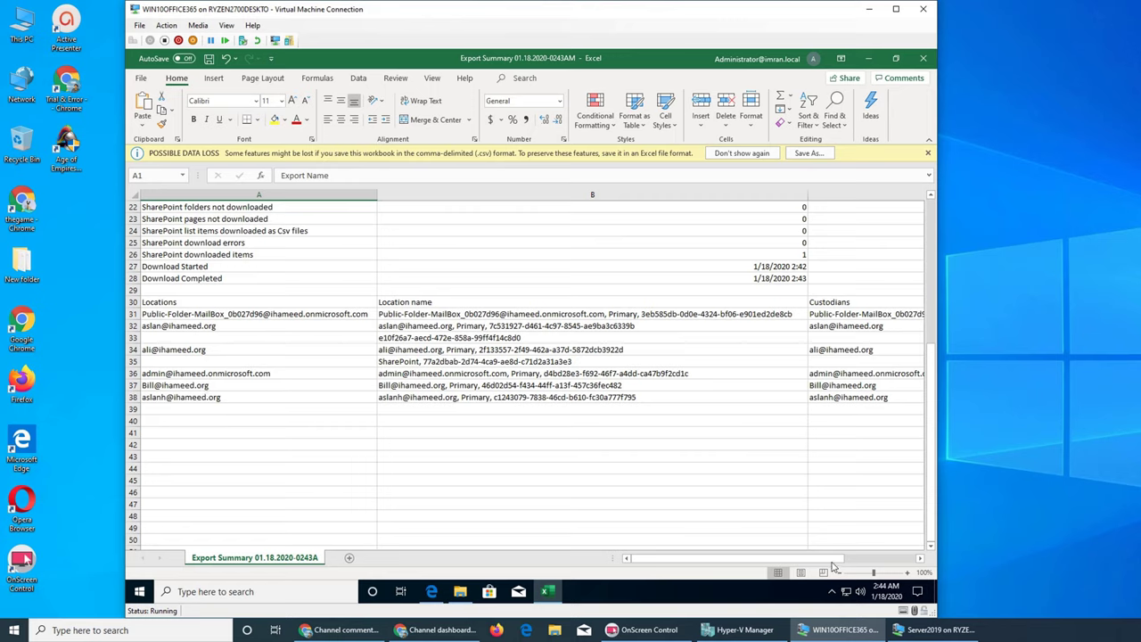
click(863, 559)
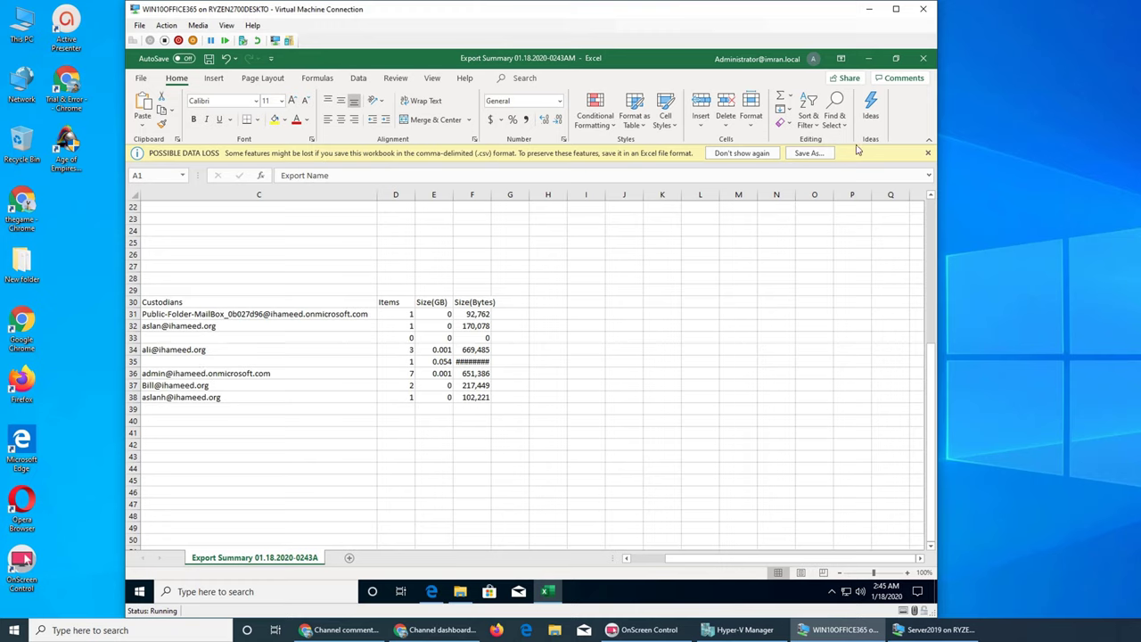
click(923, 59)
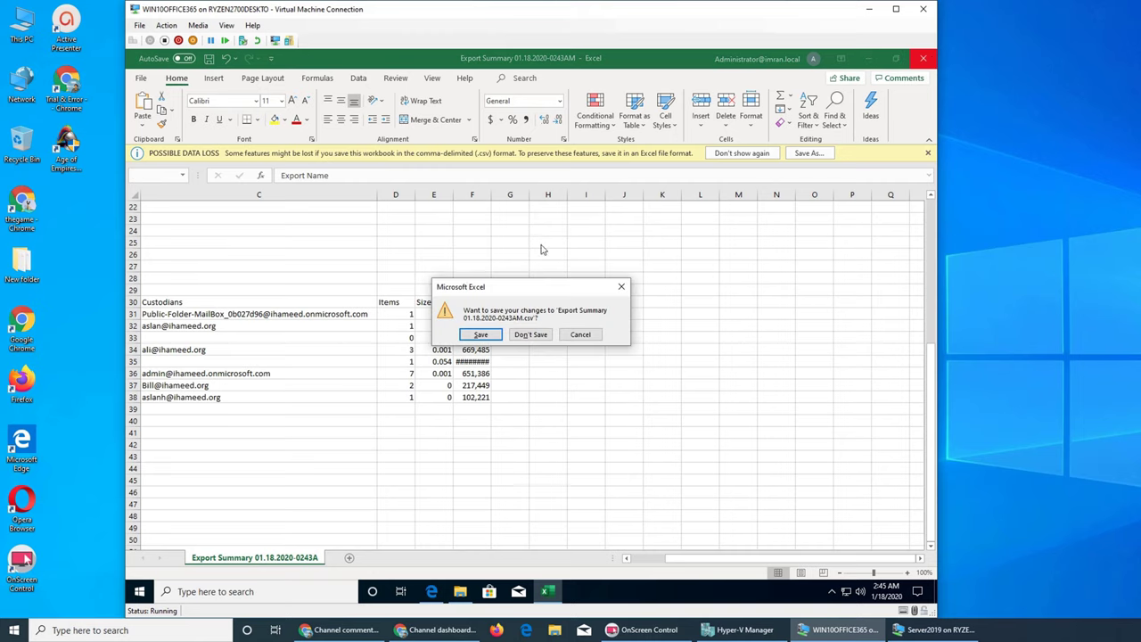
click(526, 340)
Step: Open Results, AutoFit columns G, C, B and Subject or Title, then close the workbook
double_click(327, 244)
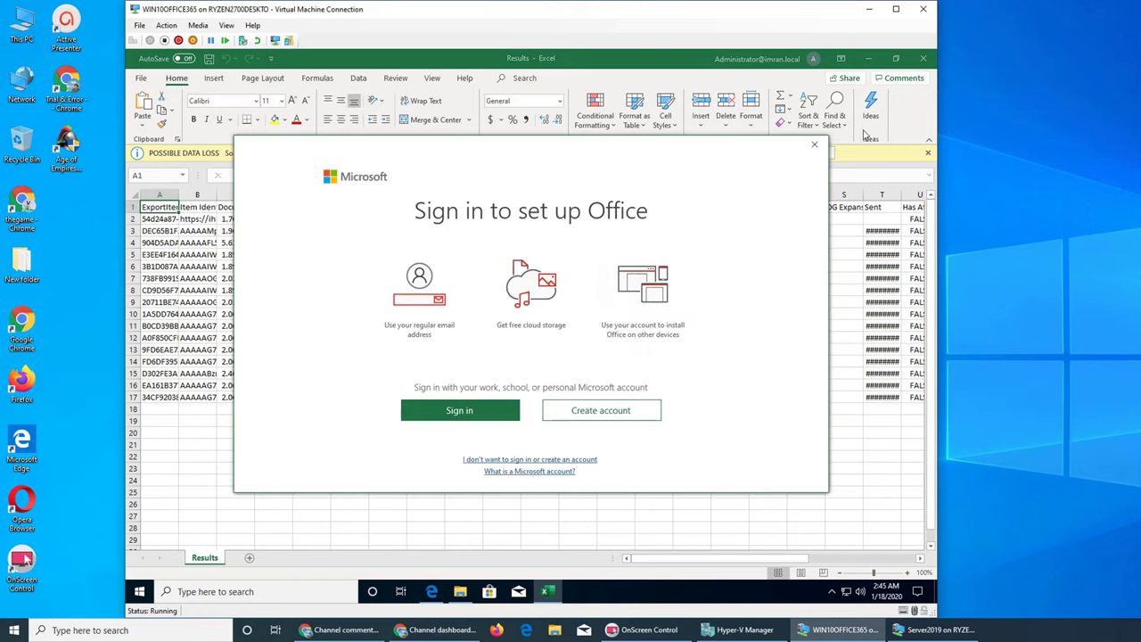
click(811, 147)
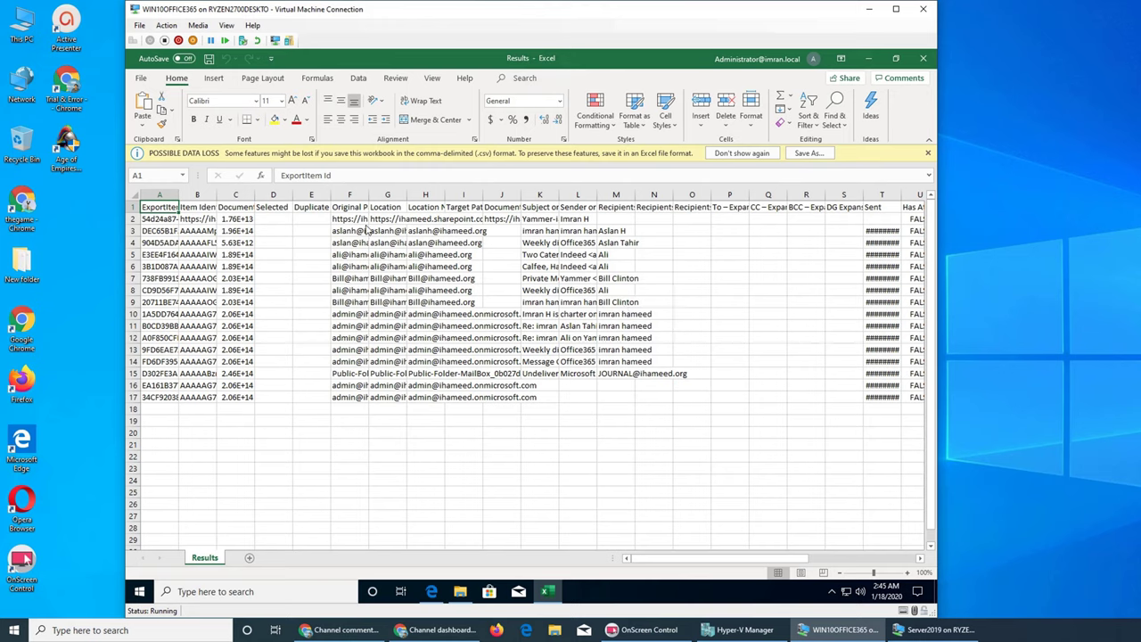
double_click(407, 195)
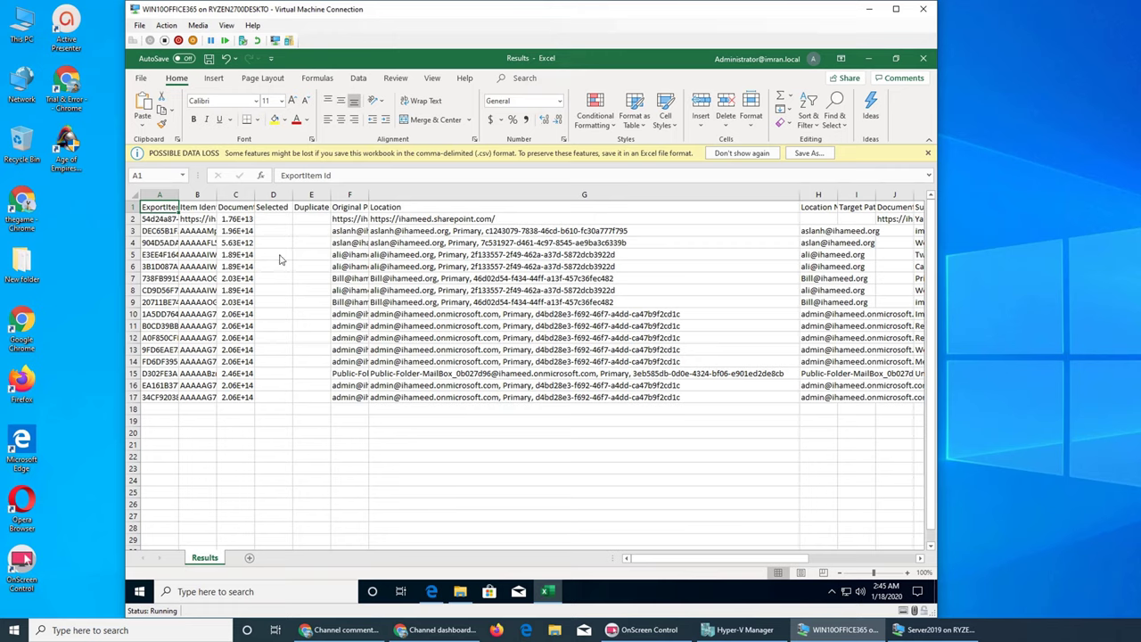
double_click(255, 194)
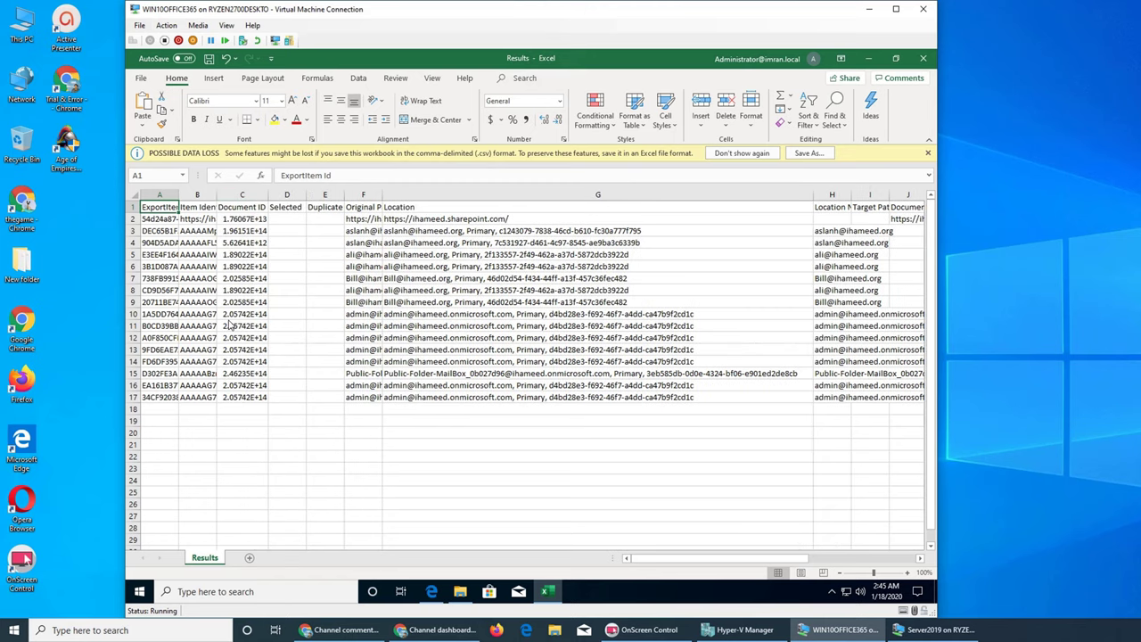
double_click(217, 194)
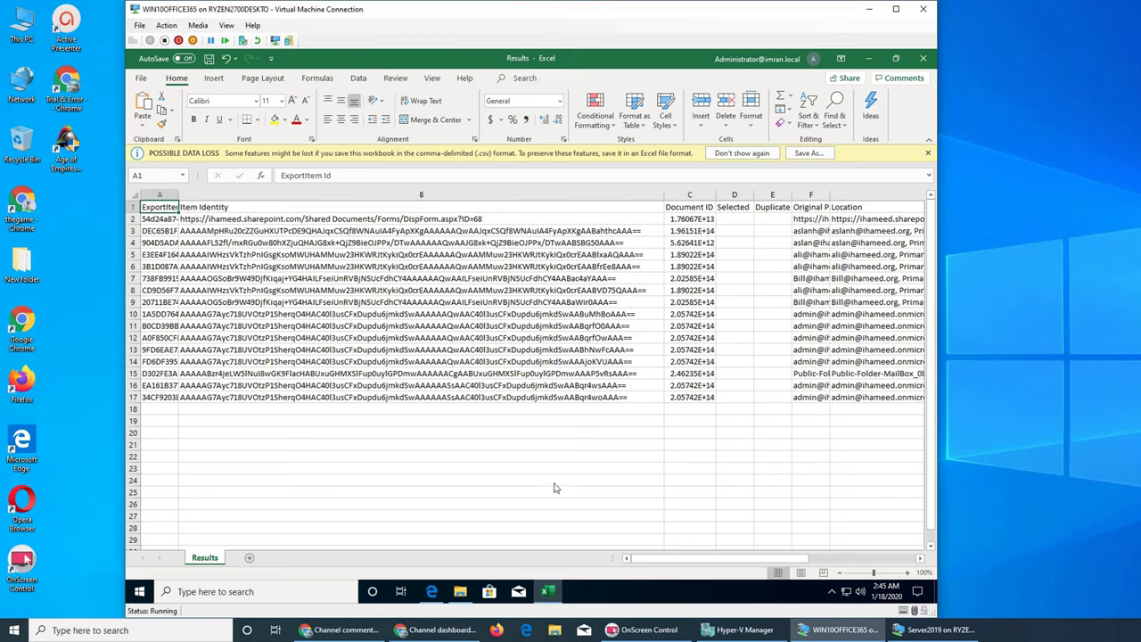
click(828, 563)
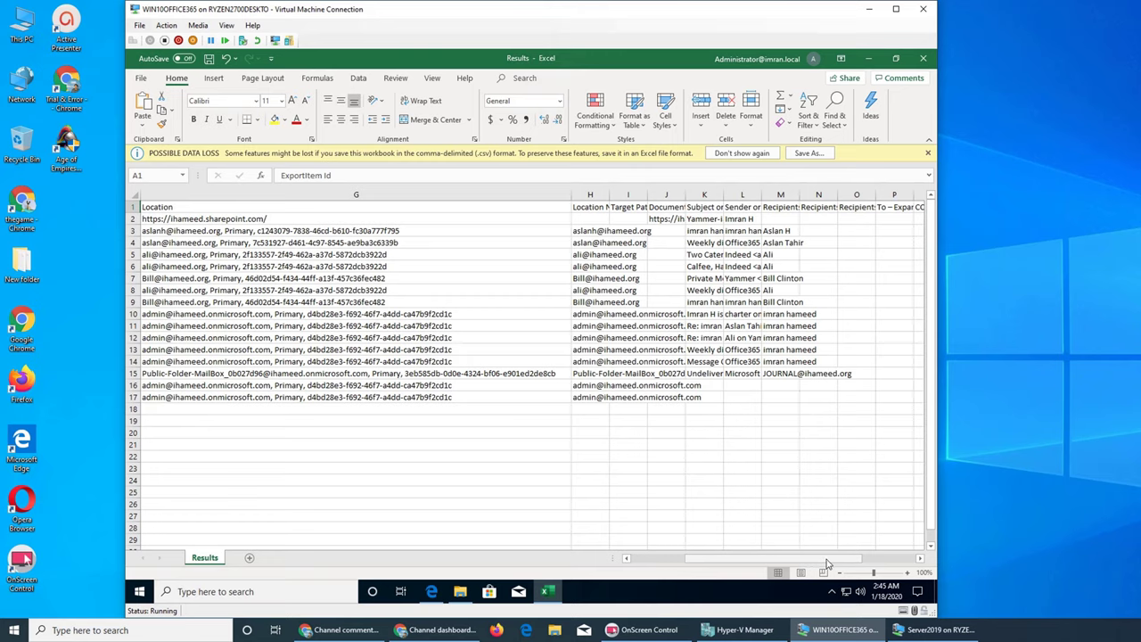
double_click(724, 195)
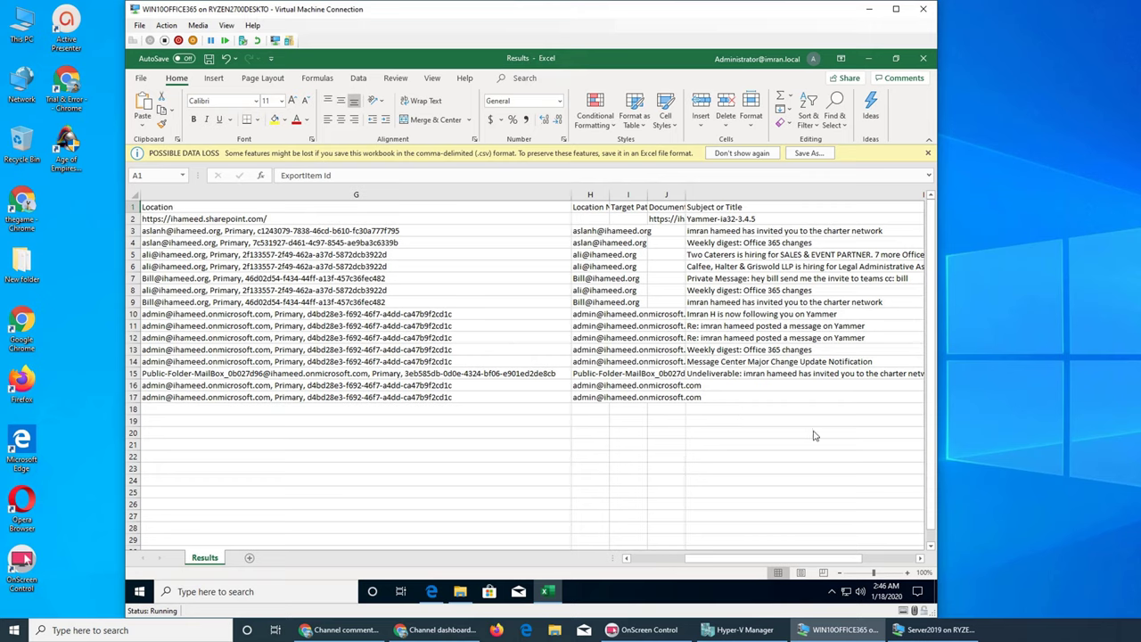
click(869, 561)
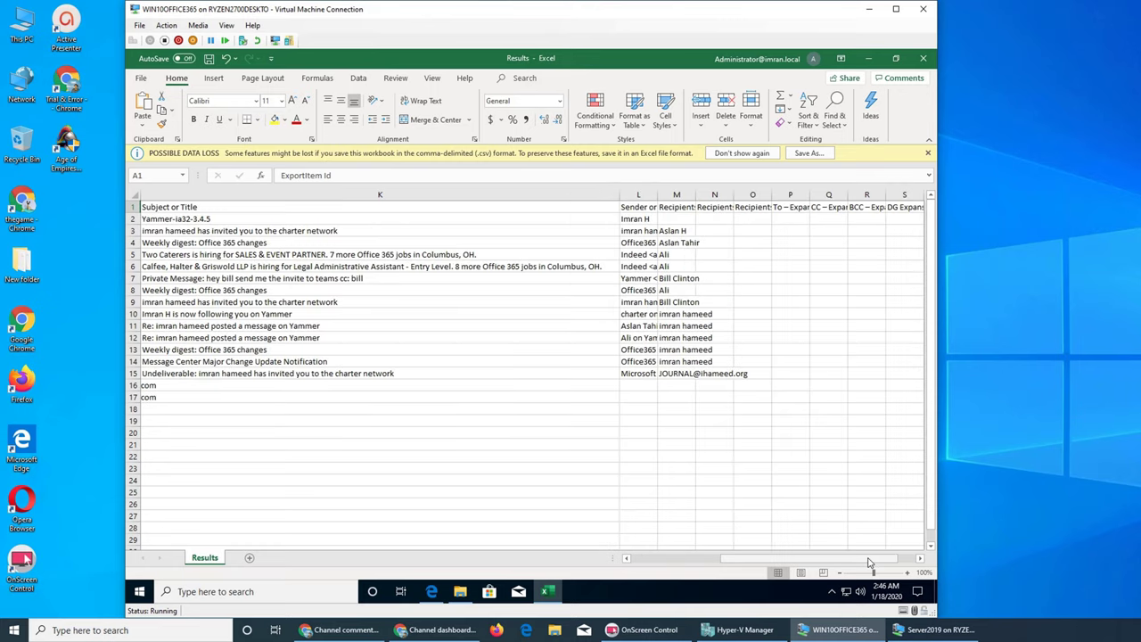
click(923, 58)
Step: Discard Results changes, then close the export folder and the yammer1_ReportsOnly details pane
click(530, 332)
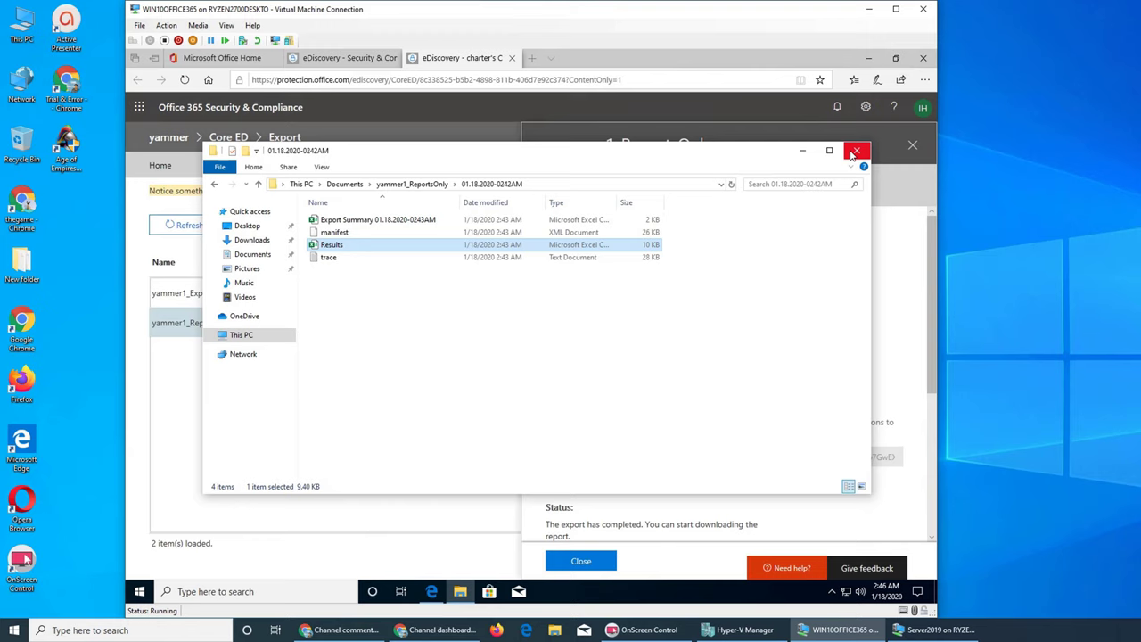
click(854, 151)
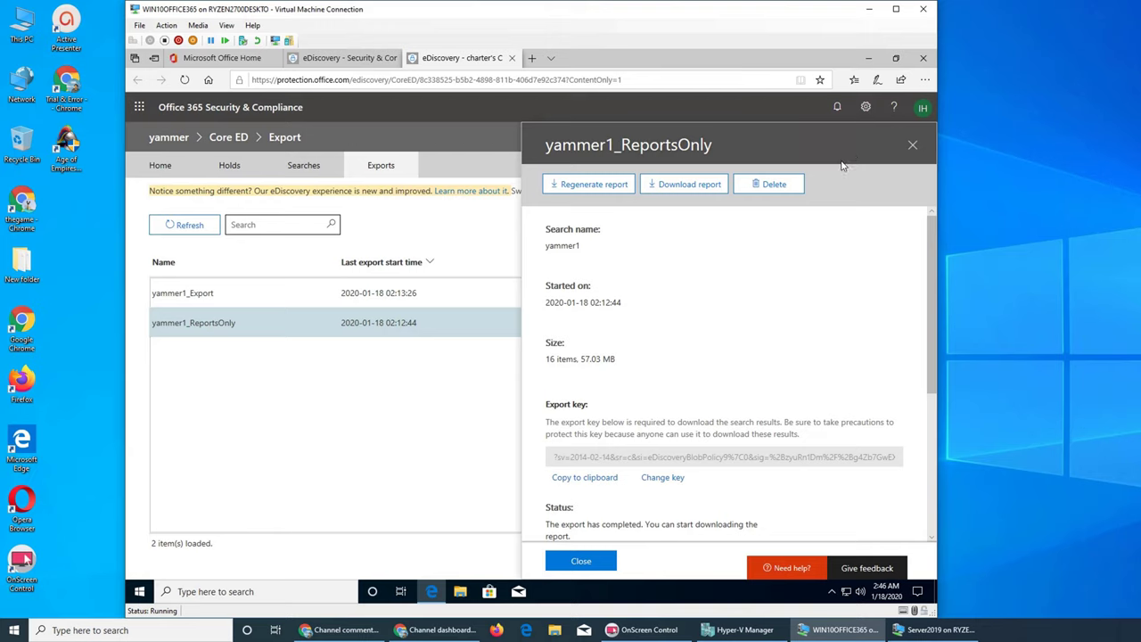
click(912, 146)
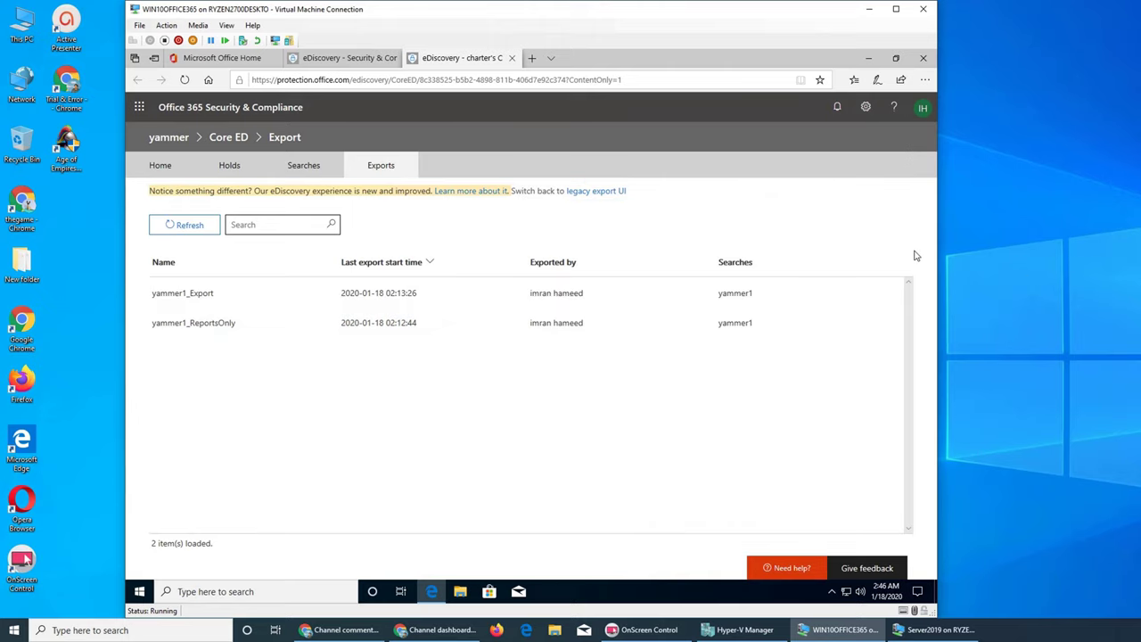